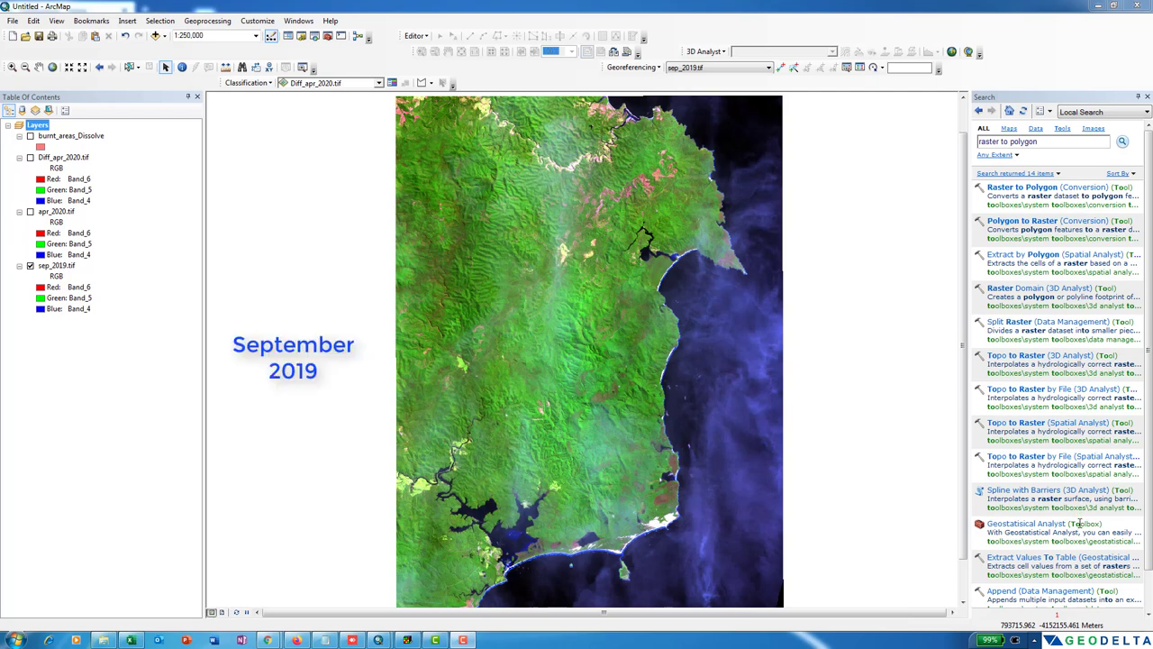
Turn on the apr_2020.tif and burnt_areas_Dissolve layers over the September 2019 image to compare them
left_click(29, 211)
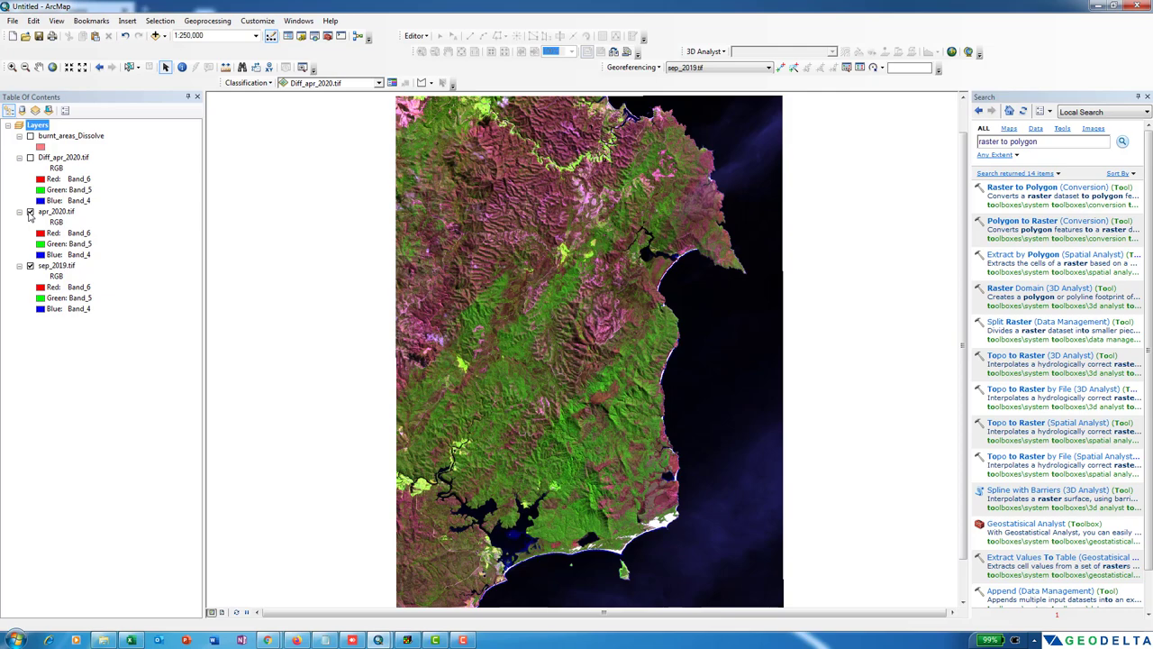
left_click(30, 136)
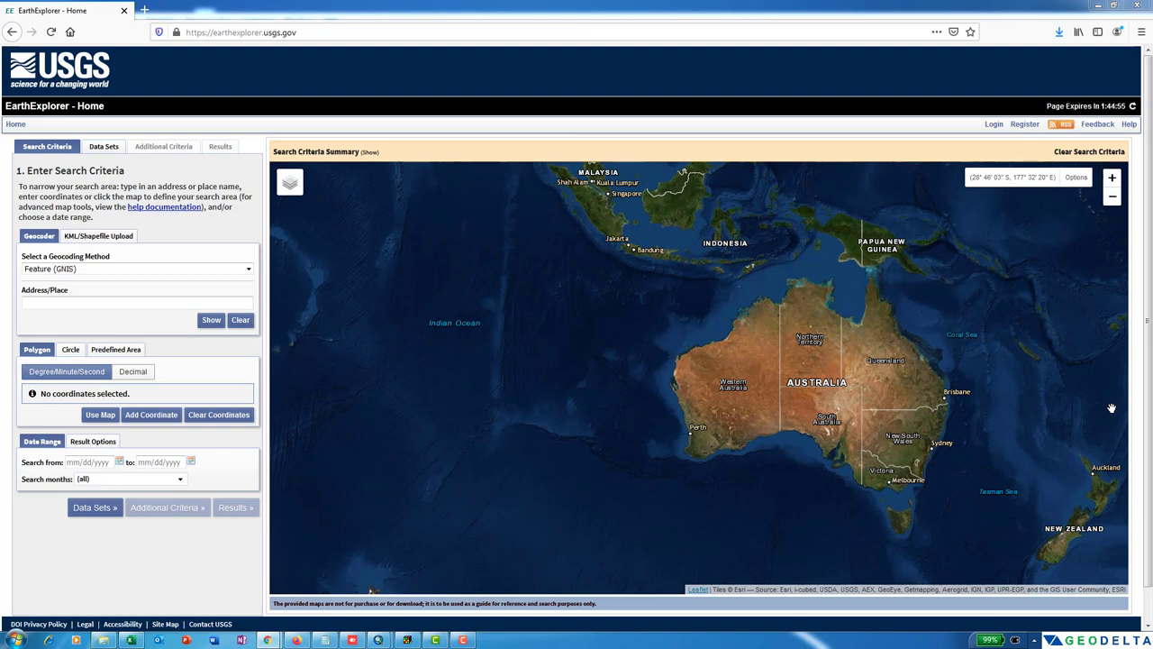
In EarthExplorer, draw a five-point search polygon over southeastern Australia, enclosing Melbourne, Canberra and the adjoining coast
left_click_drag(804, 441, 804, 449)
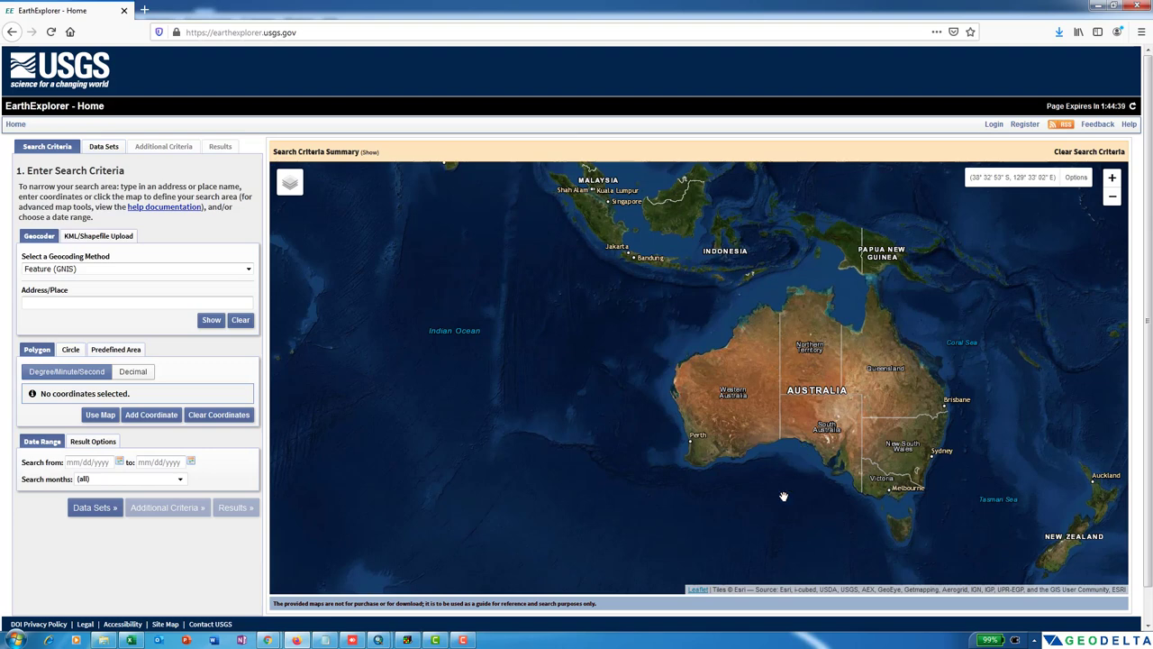
scroll(892, 504, "up", 3)
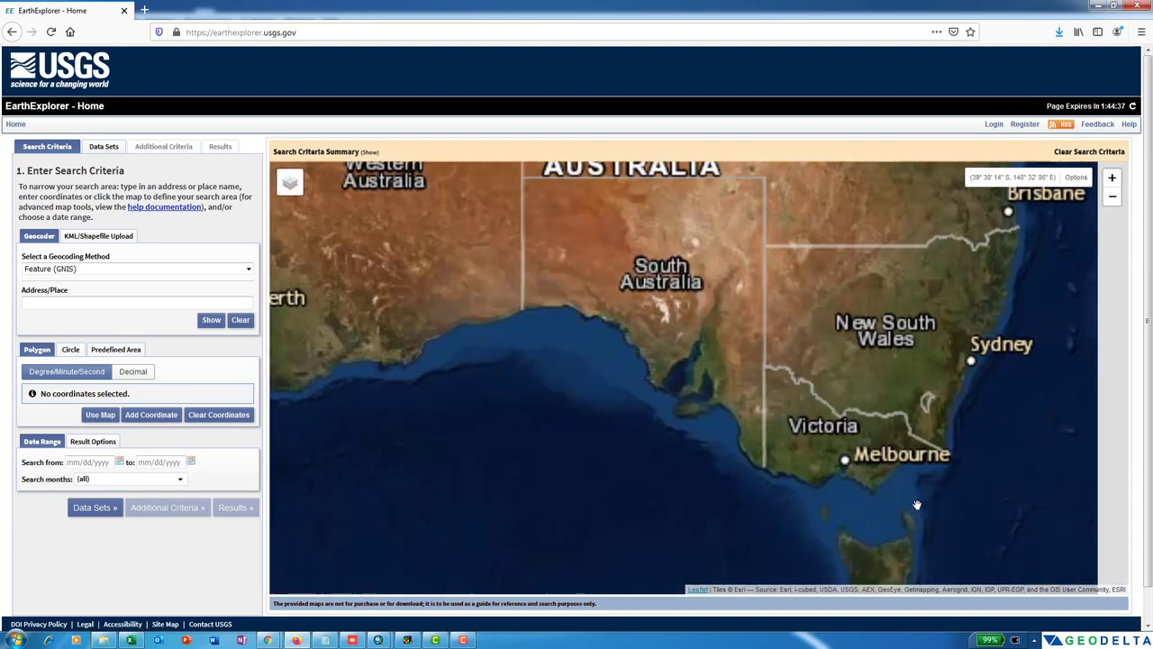
left_click_drag(922, 471, 909, 409)
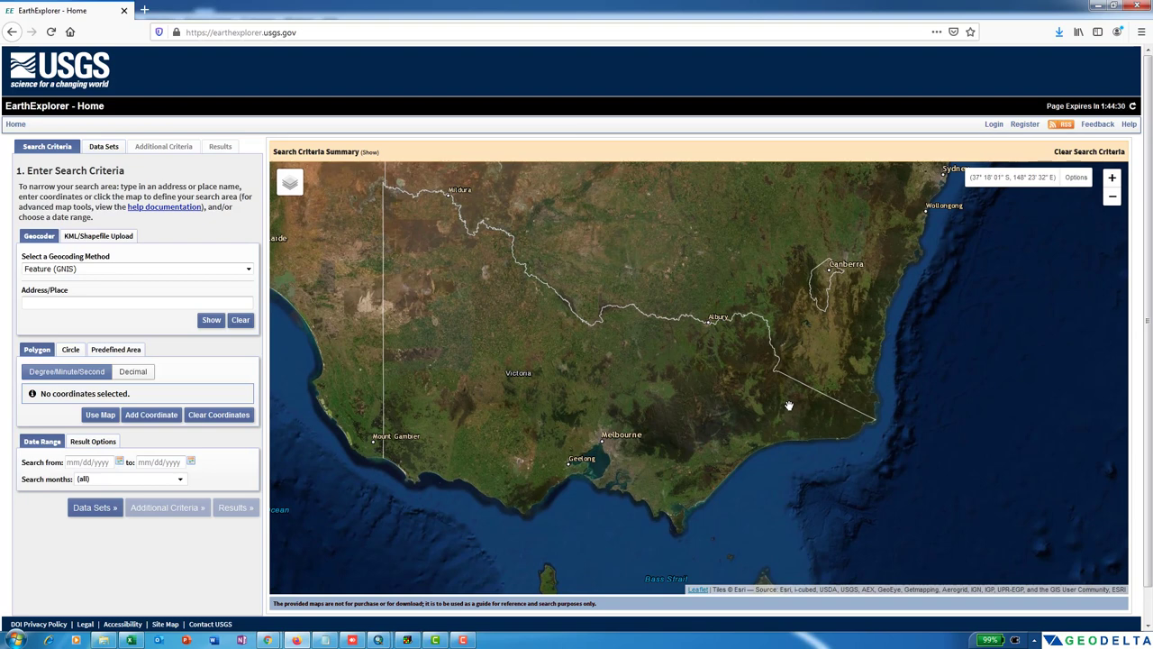
left_click_drag(788, 405, 749, 478)
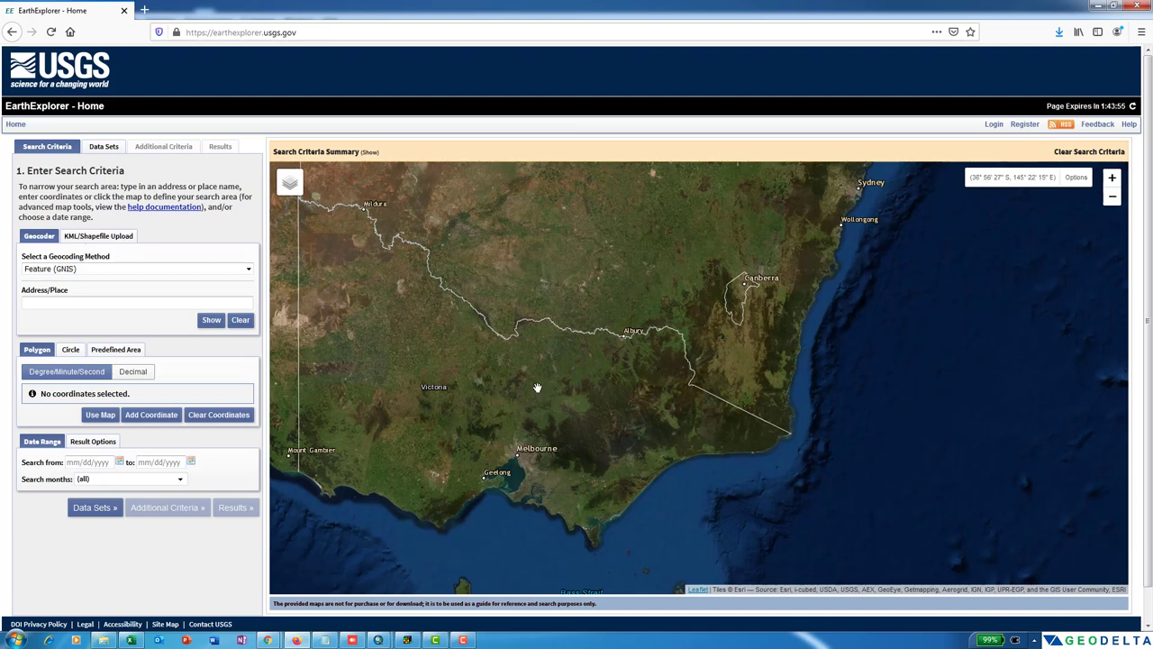
left_click(502, 274)
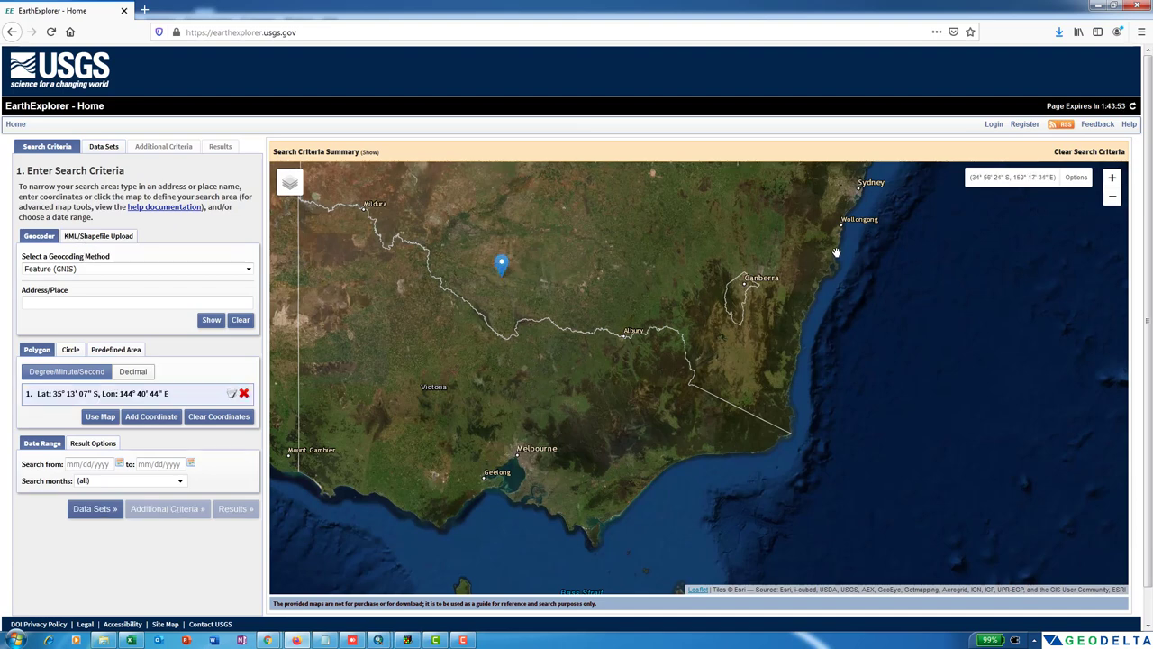
left_click(841, 239)
left_click(878, 515)
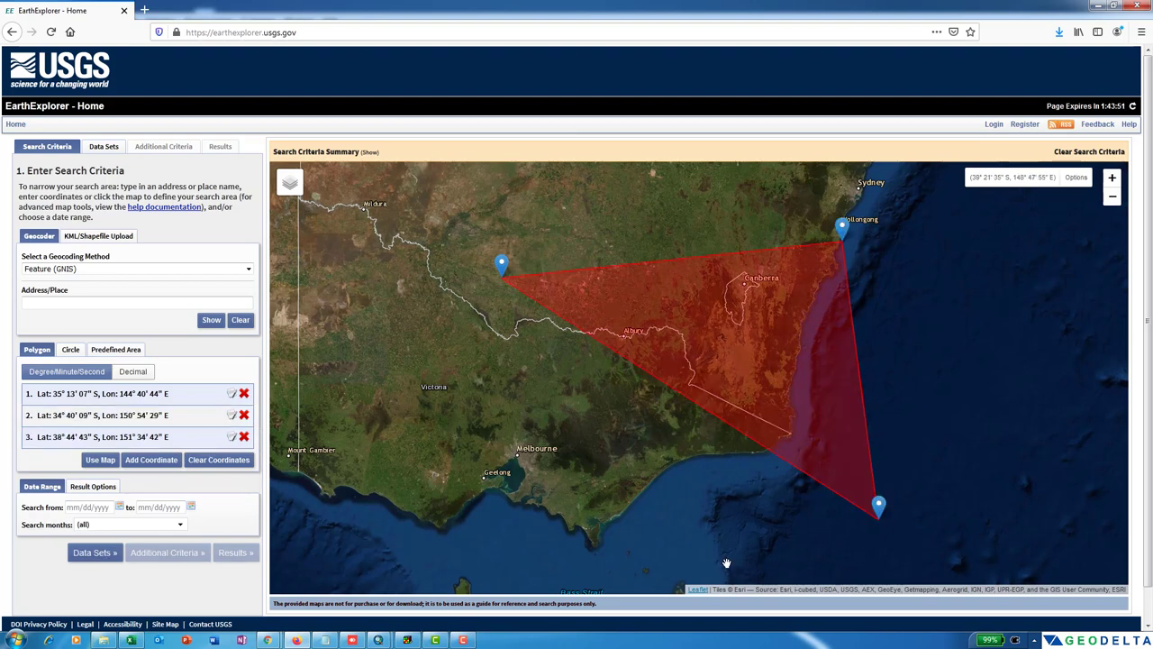
left_click(726, 558)
left_click(476, 563)
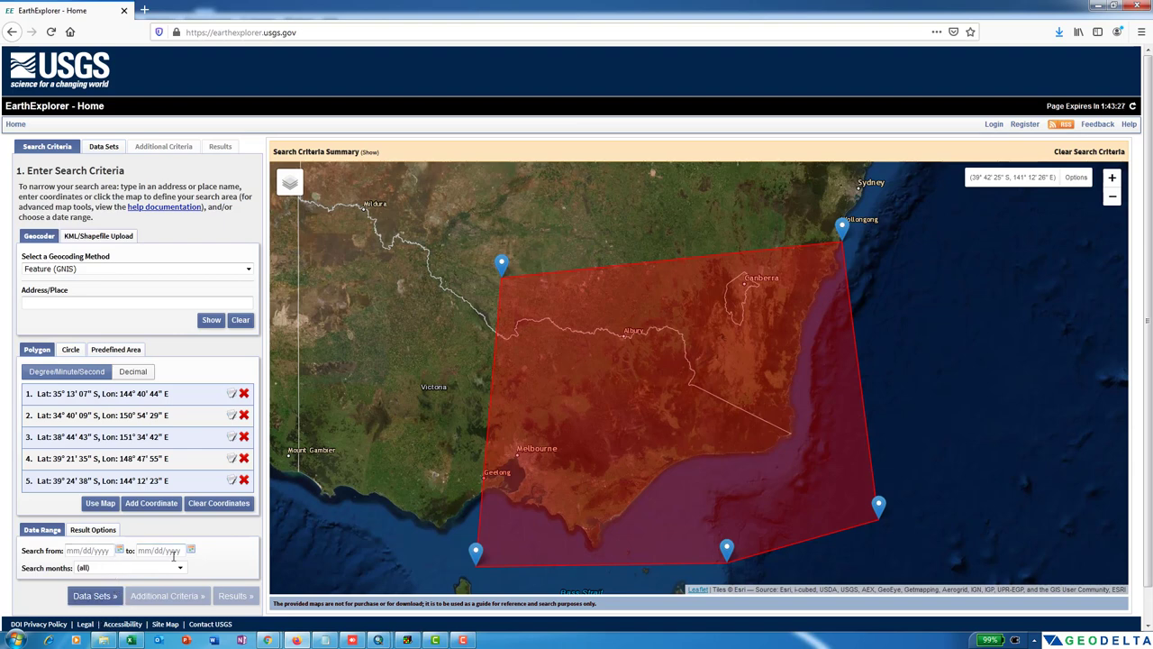
Select Landsat 8 OLI/TIRS C1 Level-1 from Landsat Collection 1 Level-1 as the data set to search
left_click(96, 597)
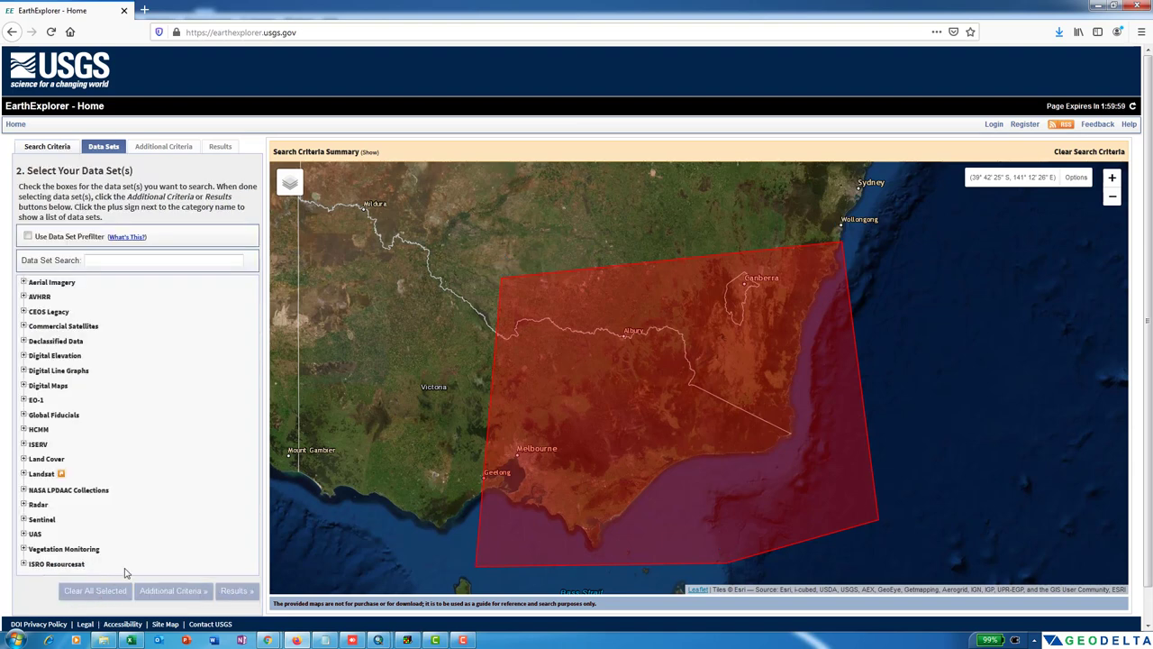
scroll(144, 500, "down", 1)
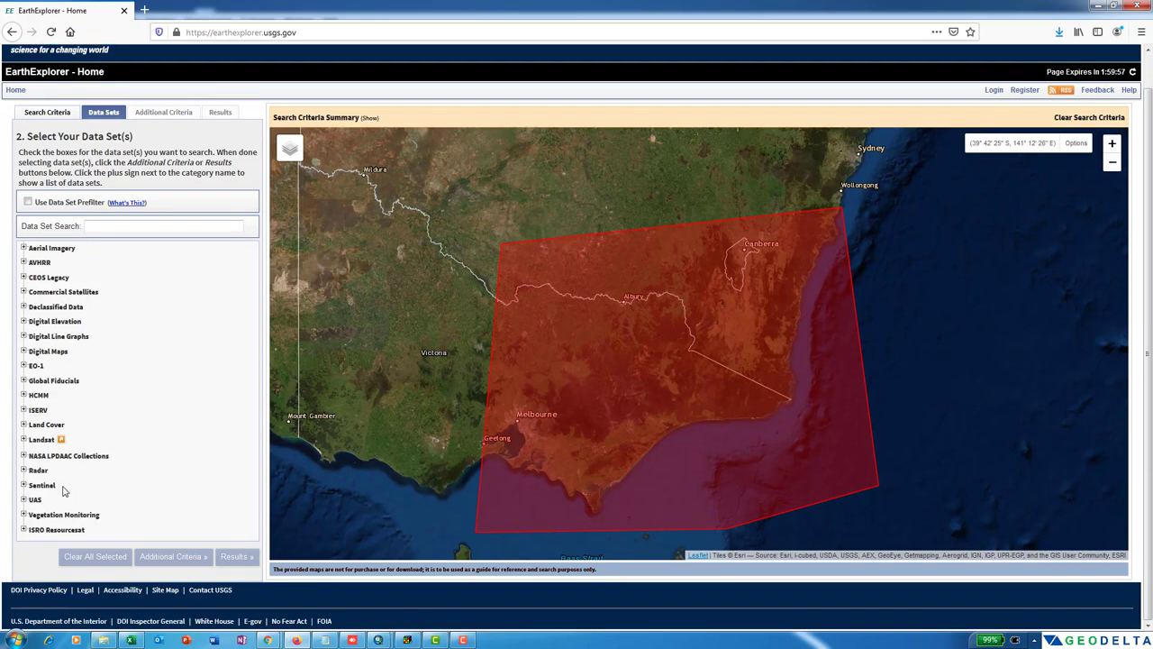
left_click(37, 440)
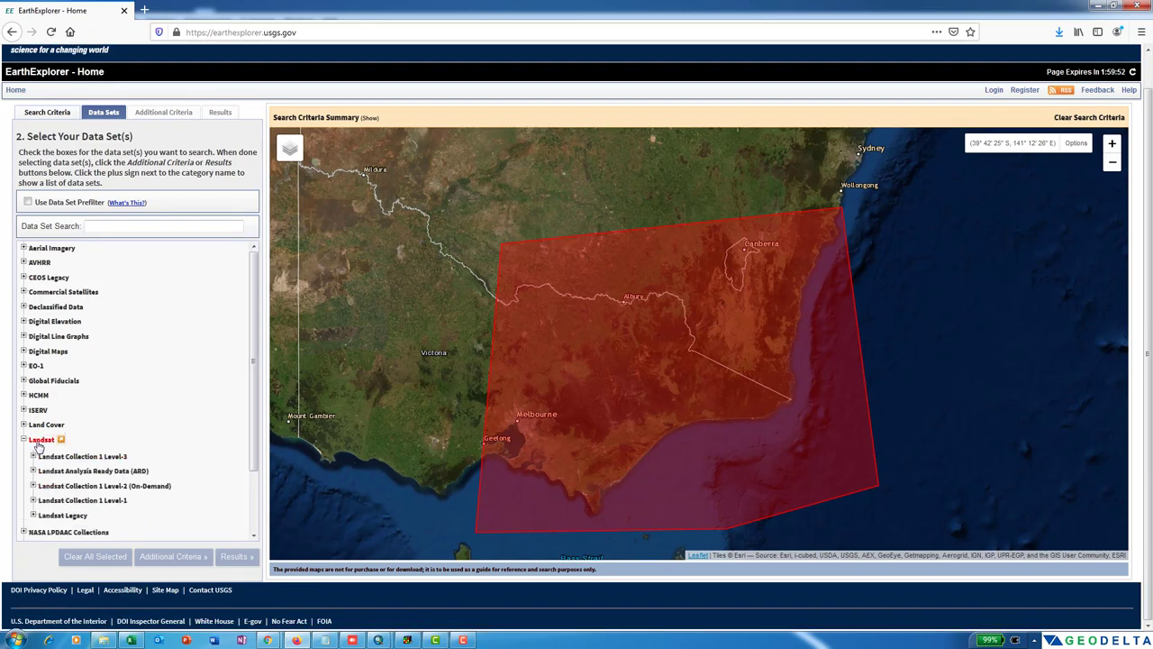
left_click(94, 503)
scroll(143, 487, "down", 3)
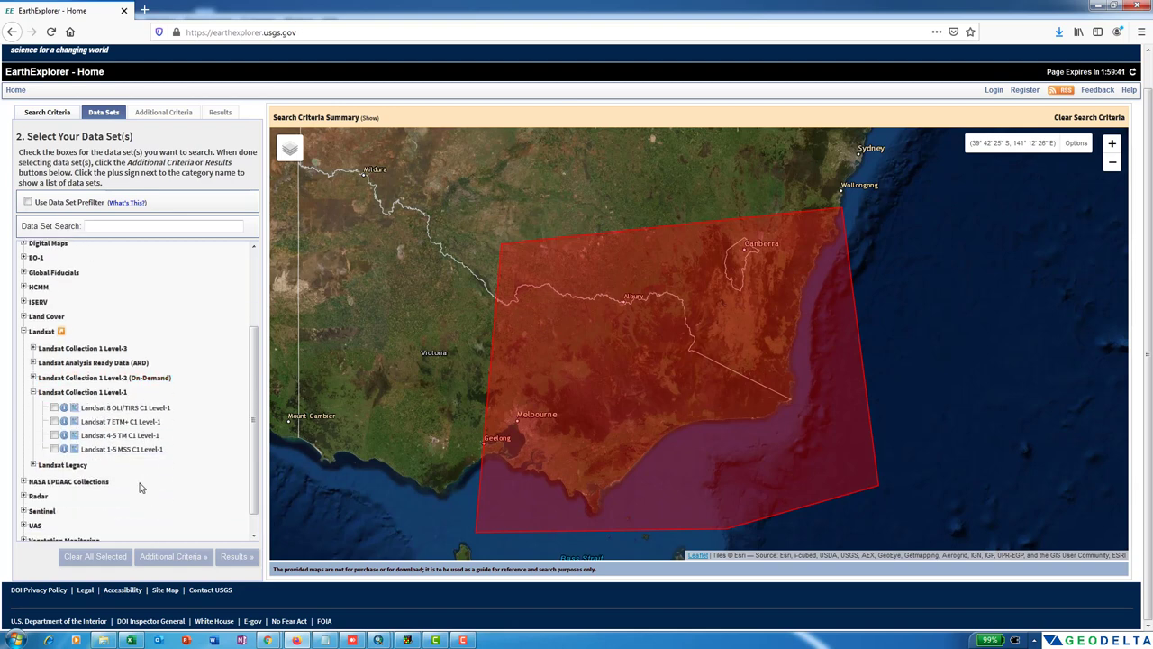
left_click(54, 408)
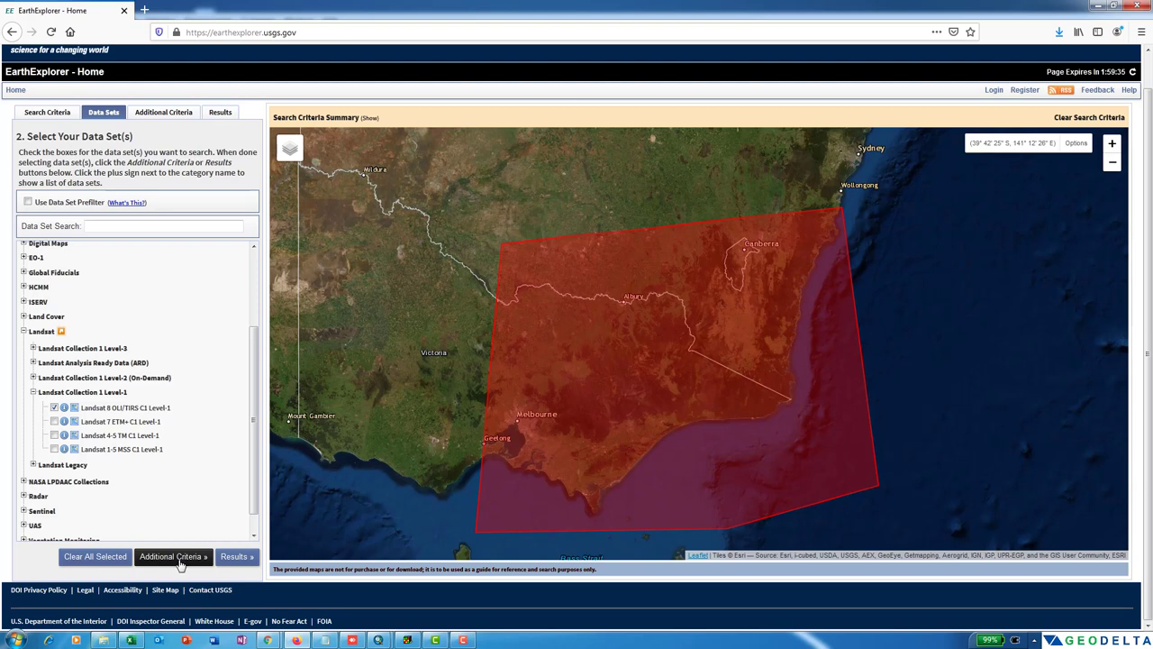
Limit both land cloud cover and scene cloud cover to less than 90%, and run the search
left_click(183, 557)
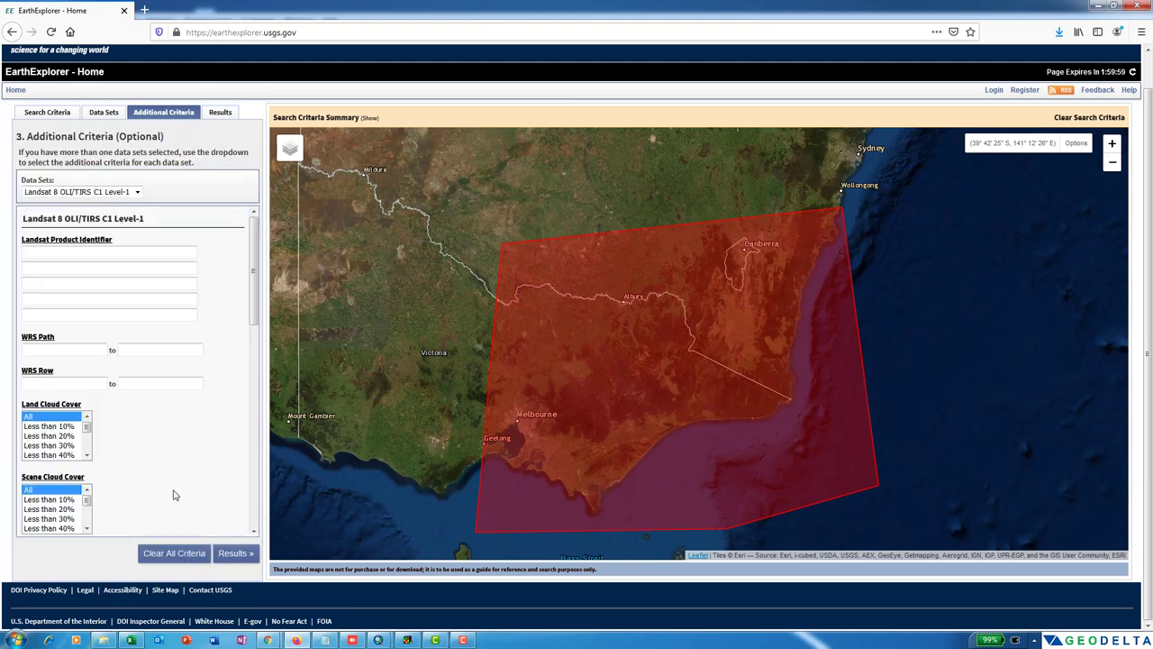
scroll(70, 444, "down", 1)
scroll(70, 444, "down", 1)
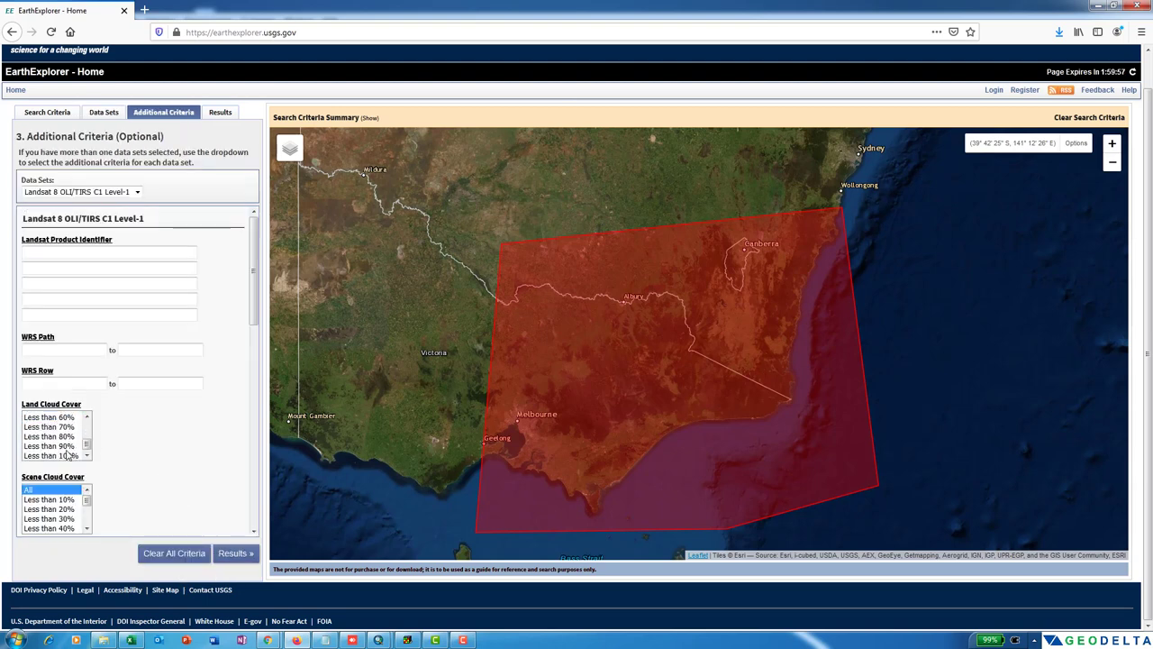
scroll(117, 446, "down", 1)
left_click(79, 394)
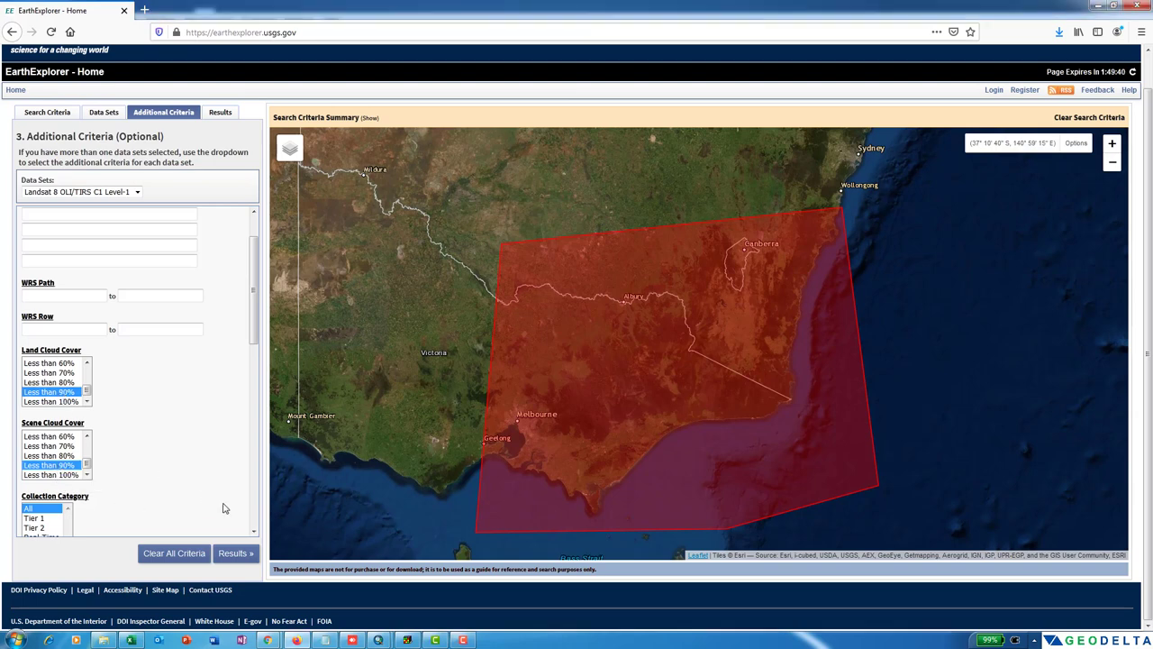
left_click(235, 553)
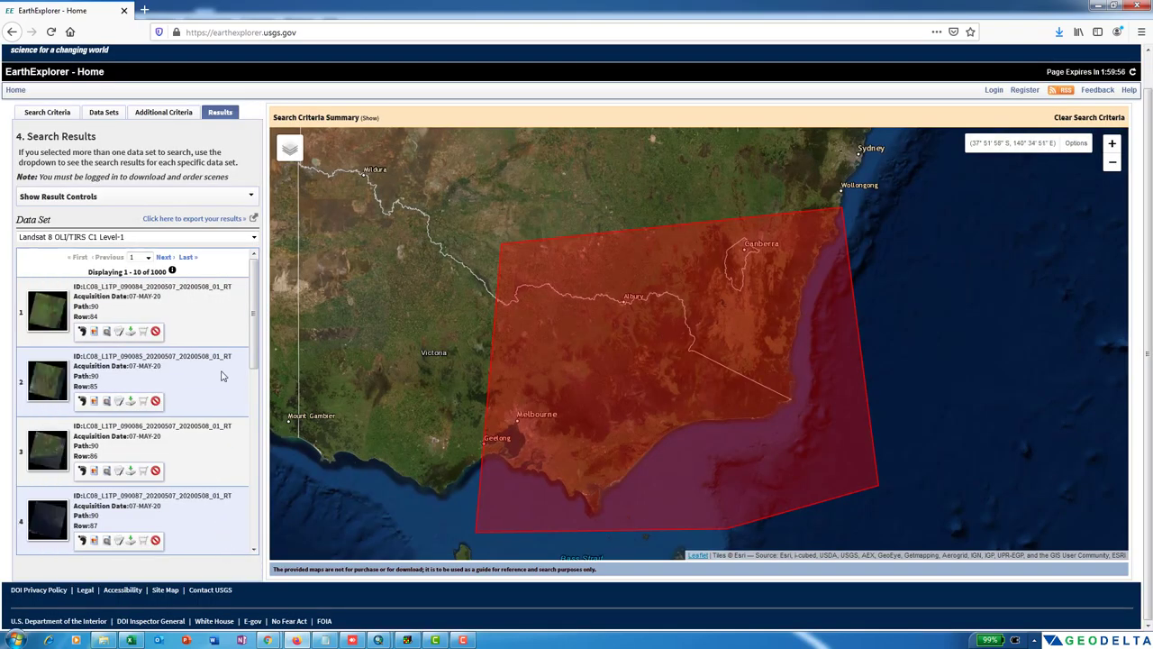
Browse the Landsat 8 search results through to page 3
scroll(223, 377, "down", 3)
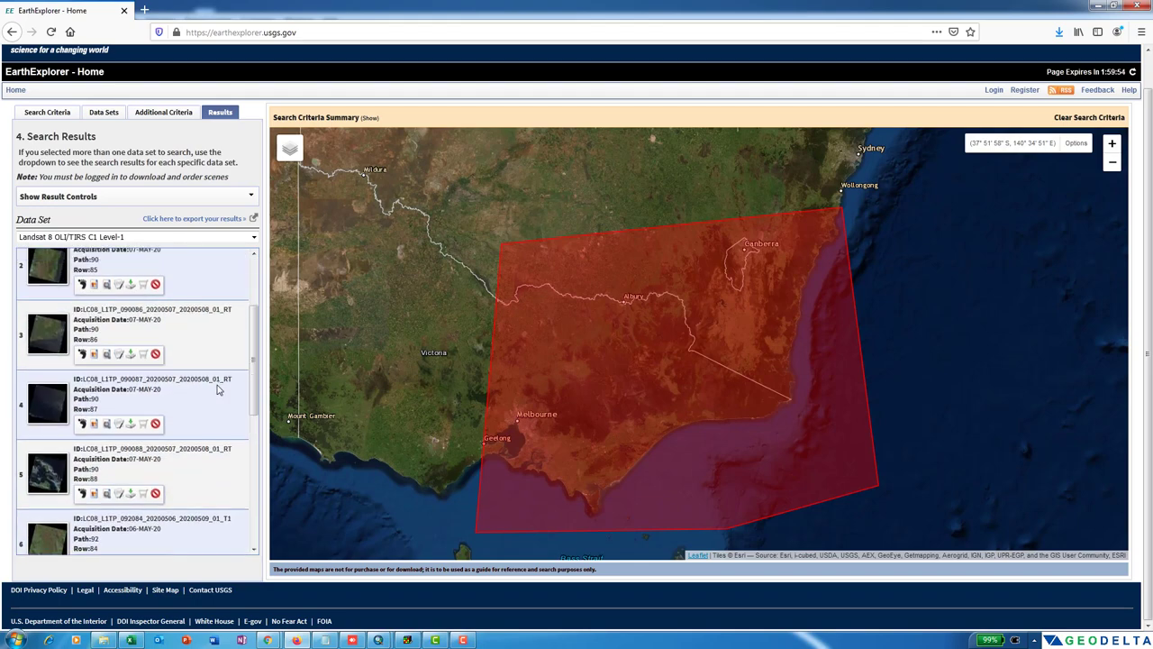
scroll(217, 389, "up", 3)
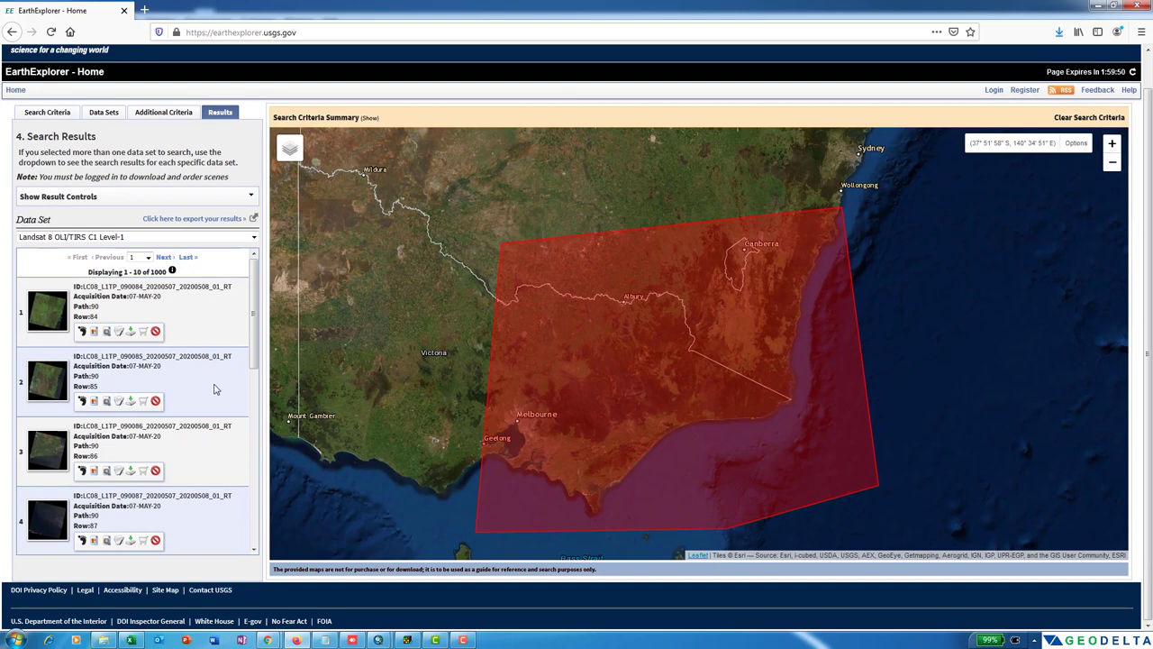
scroll(217, 389, "down", 2)
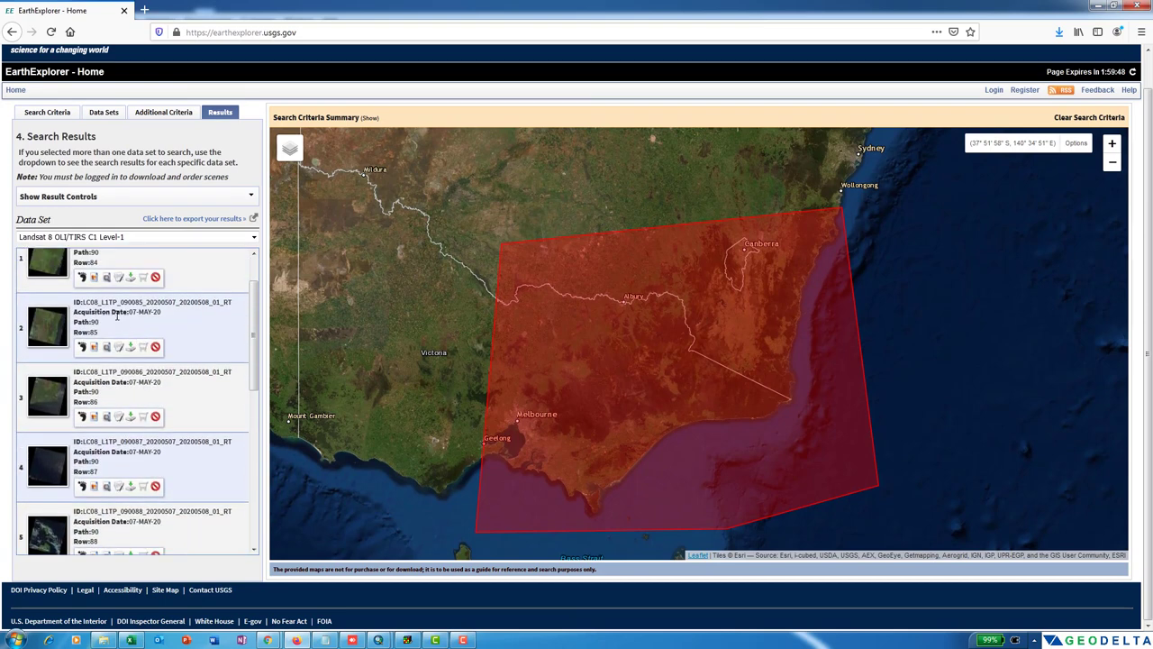
scroll(191, 390, "down", 8)
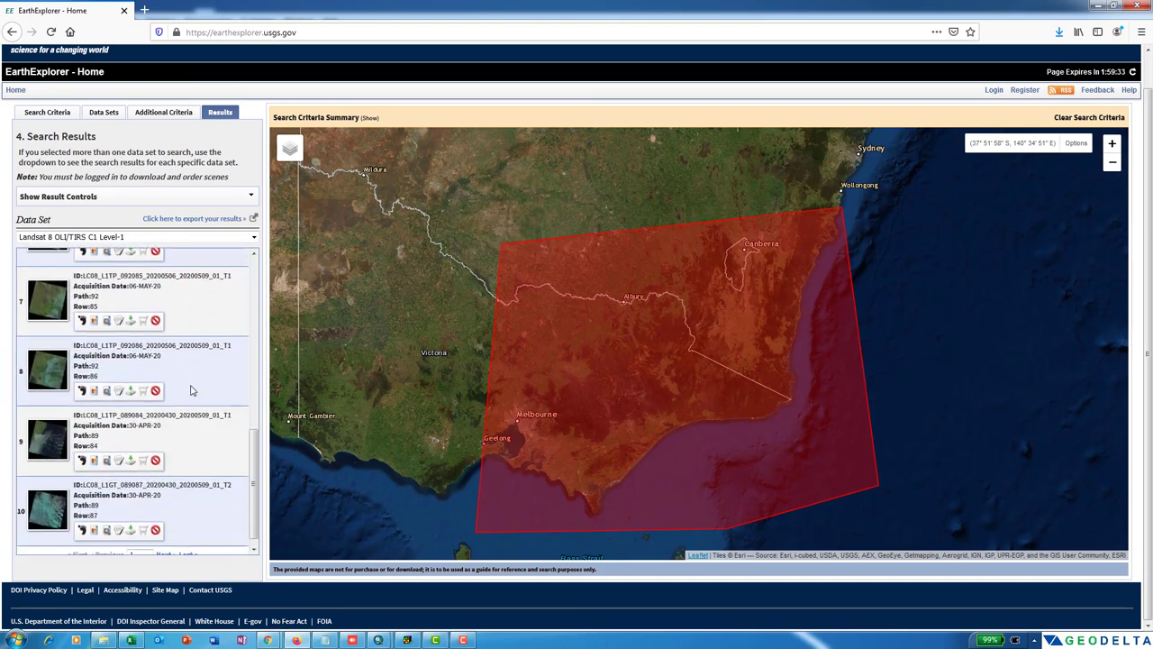
scroll(190, 391, "down", 1)
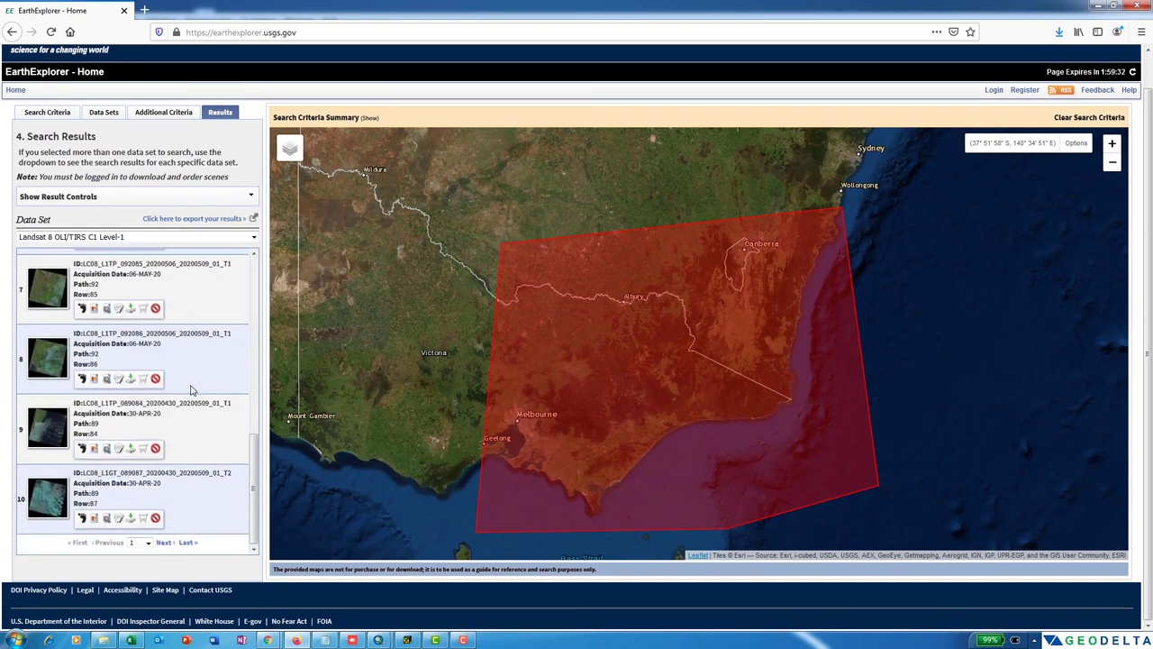
left_click(161, 545)
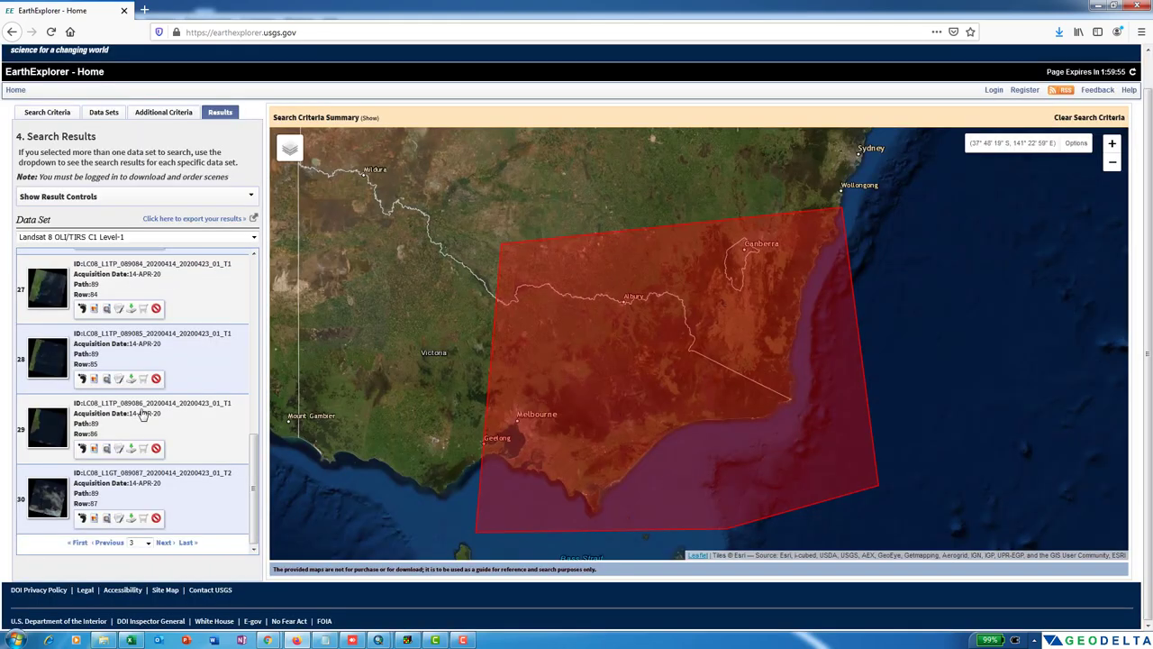
Check the footprint and browse overlay of the 14-APR-20 scene at path 89, row 86 on the map
left_click(81, 449)
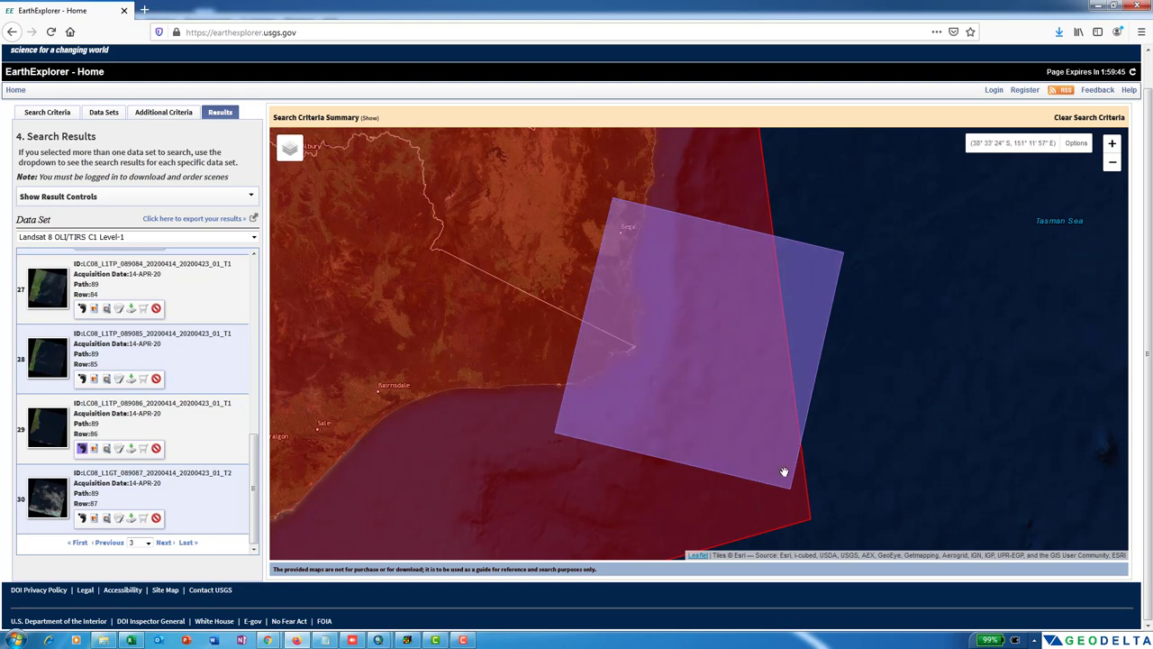
left_click(82, 450)
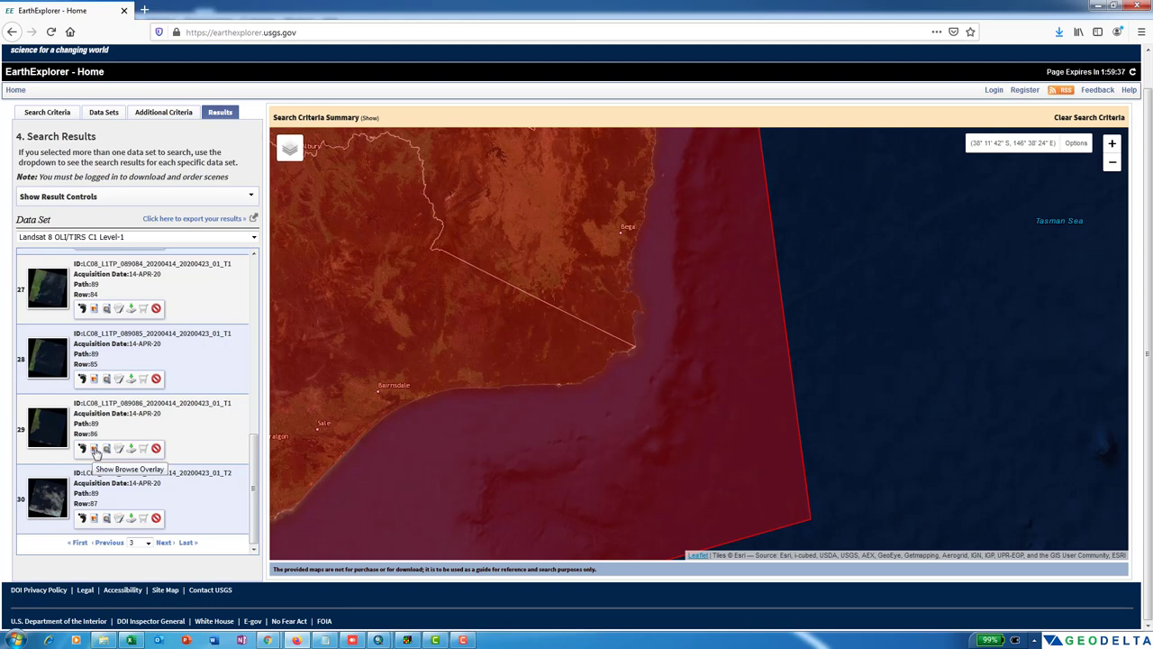
left_click(94, 449)
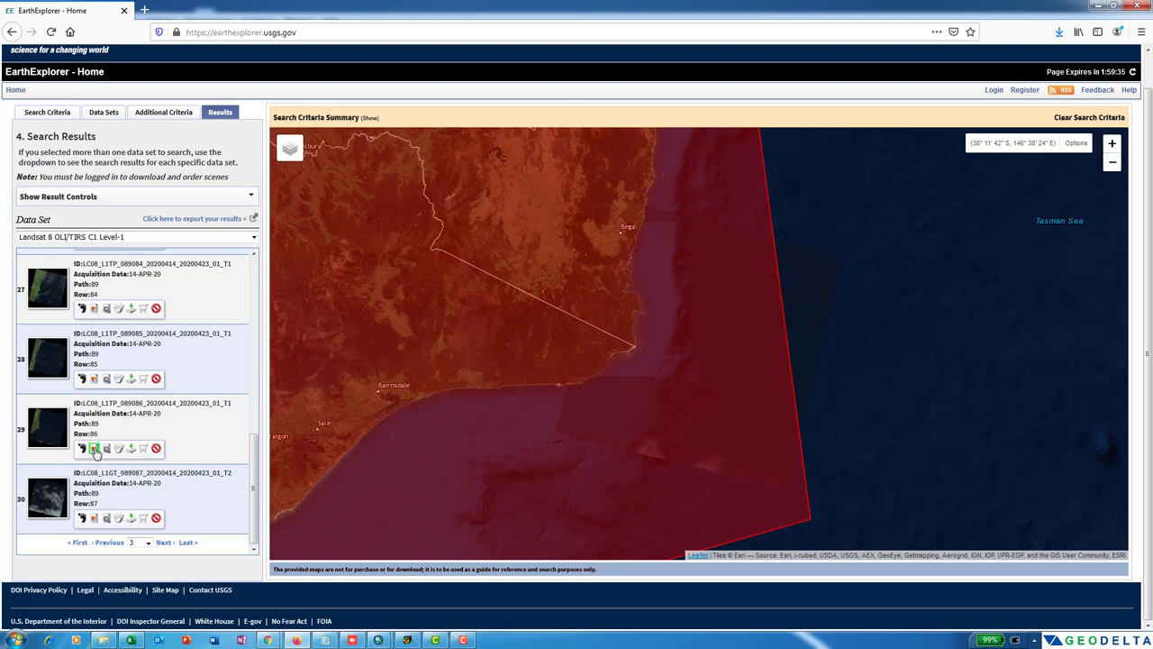
scroll(605, 435, "down", 2)
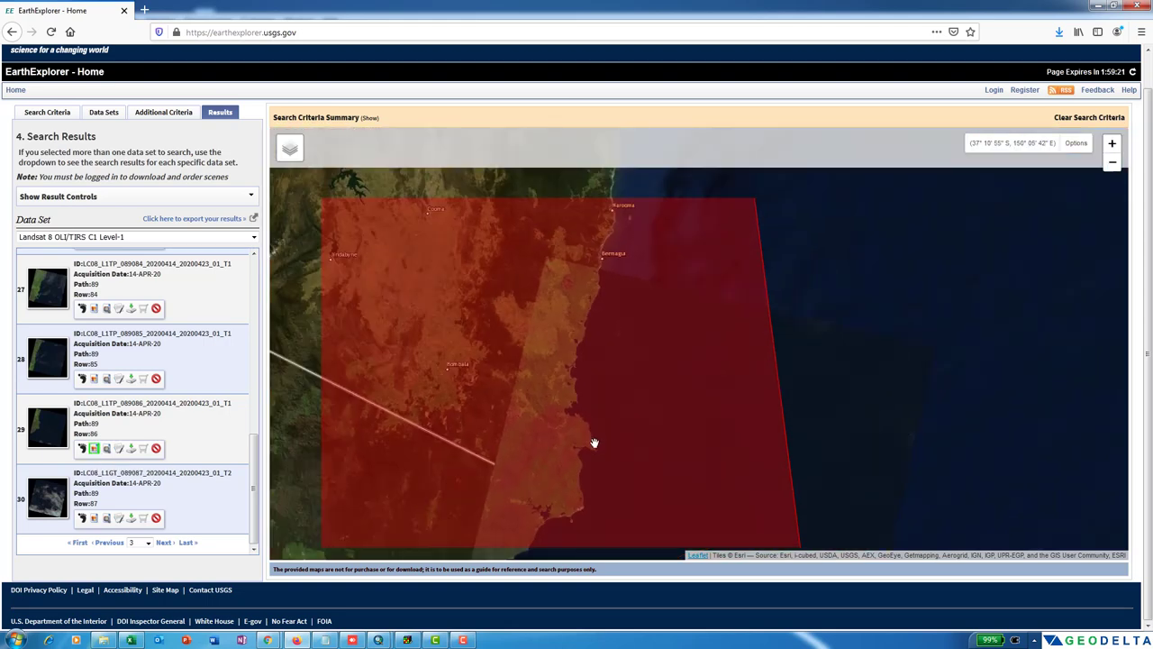
left_click_drag(599, 445, 586, 360)
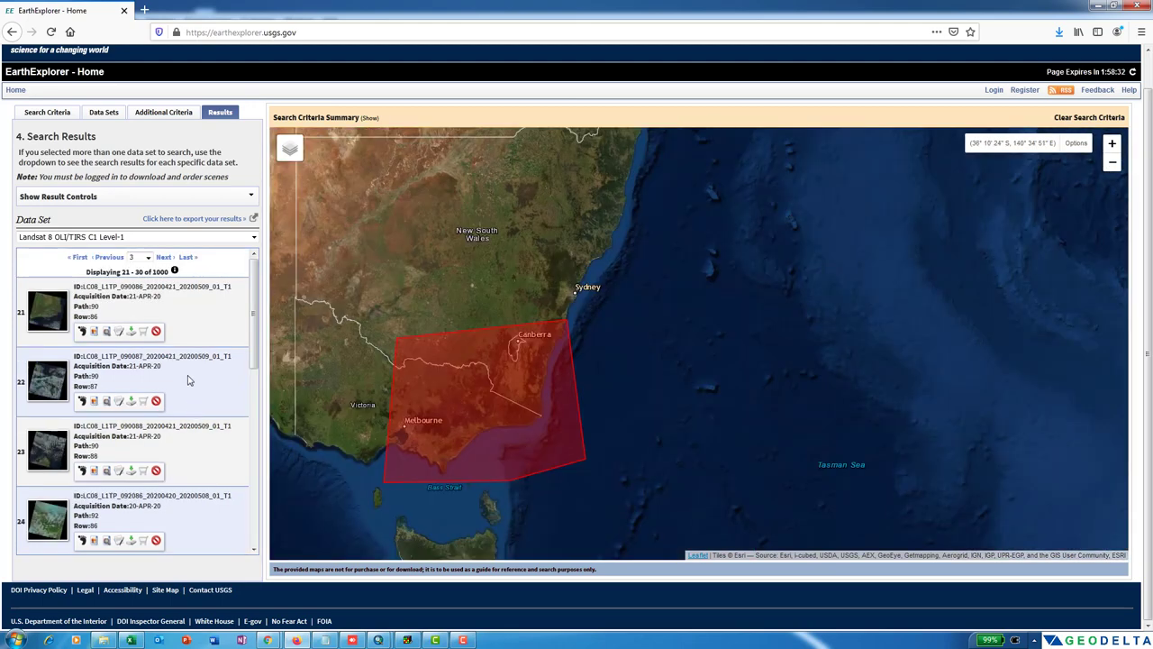
Check the footprint and browse overlay of the 21-APR-20 scene at path 90, row 86 on the map
left_click(82, 332)
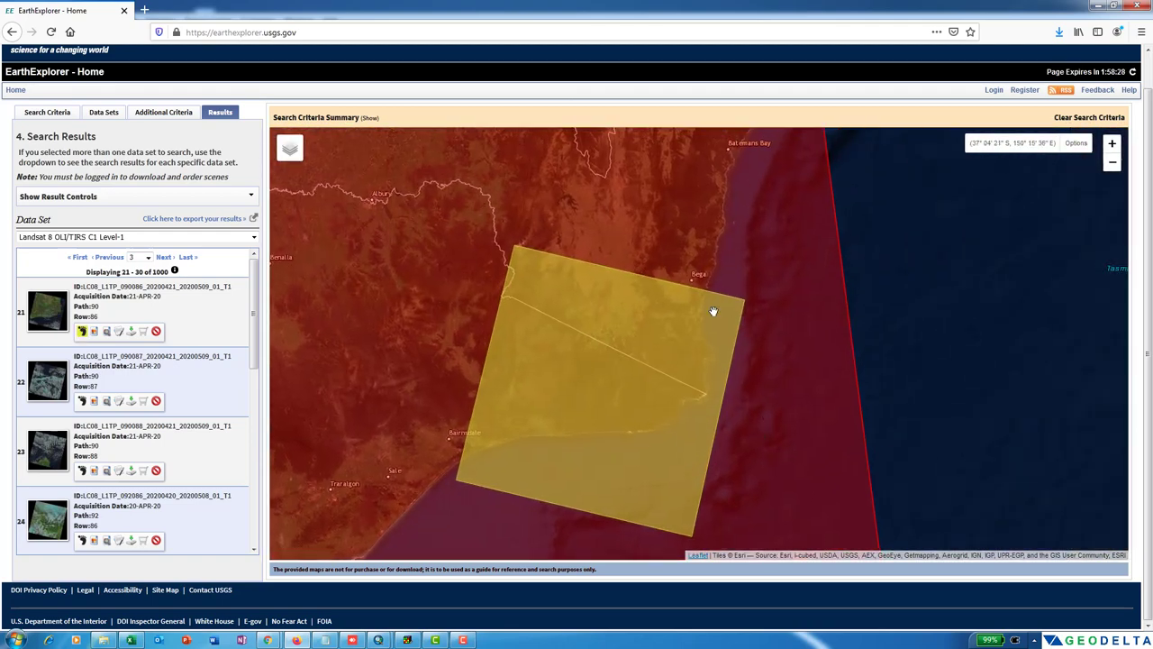
left_click(82, 331)
left_click(93, 331)
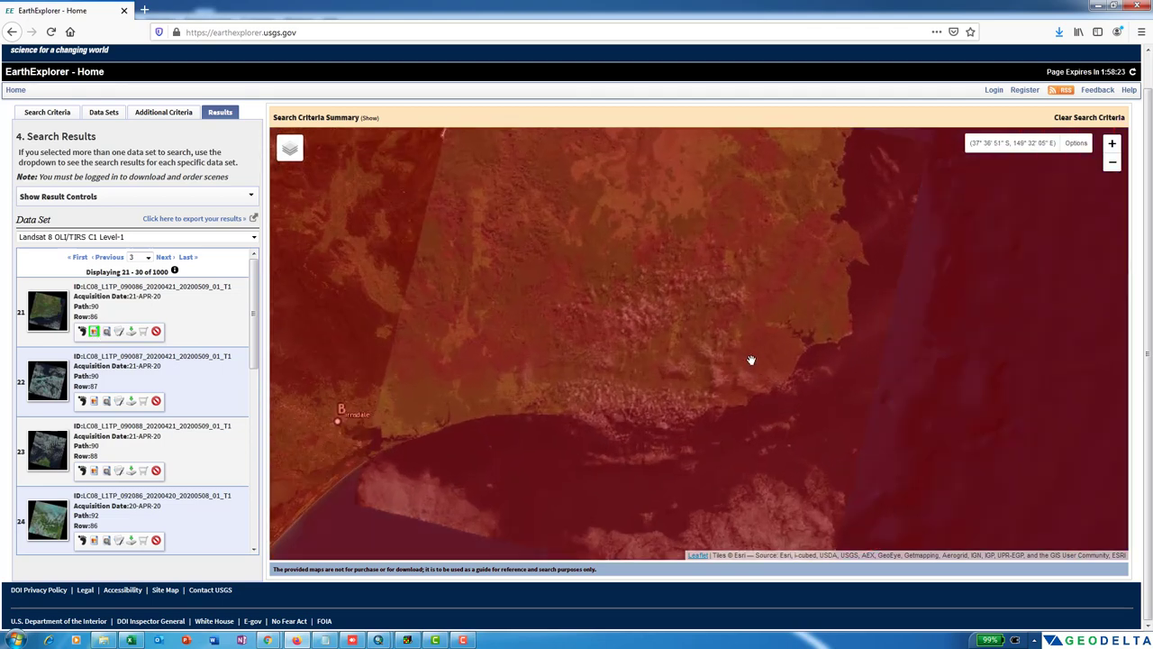
left_click_drag(751, 360, 741, 463)
left_click(741, 463)
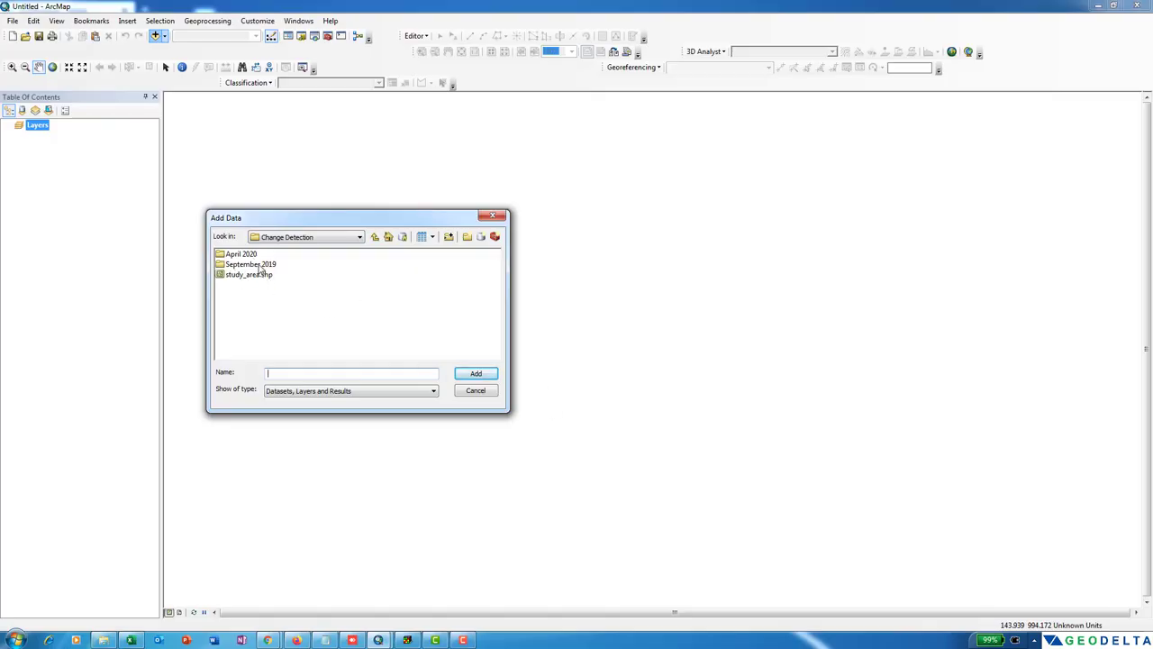
In ArcMap, add the seven Landsat band rasters B1 to B7 from the September 2019 folder to the map
double_click(257, 265)
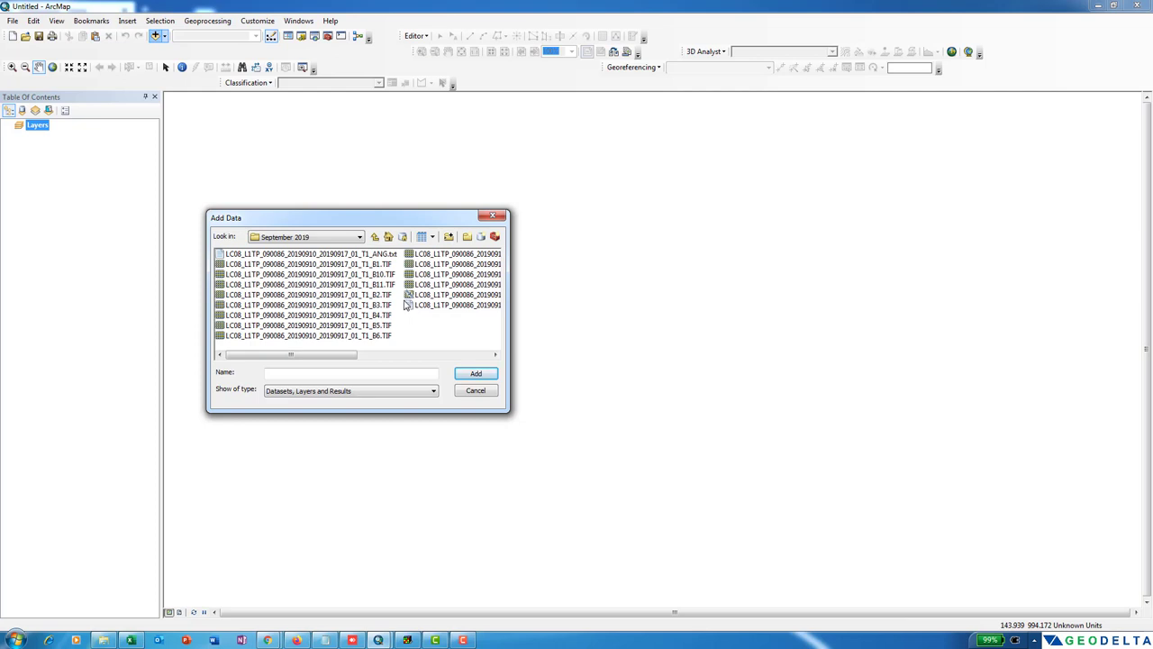
left_click(356, 265)
left_click(352, 295, "ctrl")
left_click(351, 305, "ctrl")
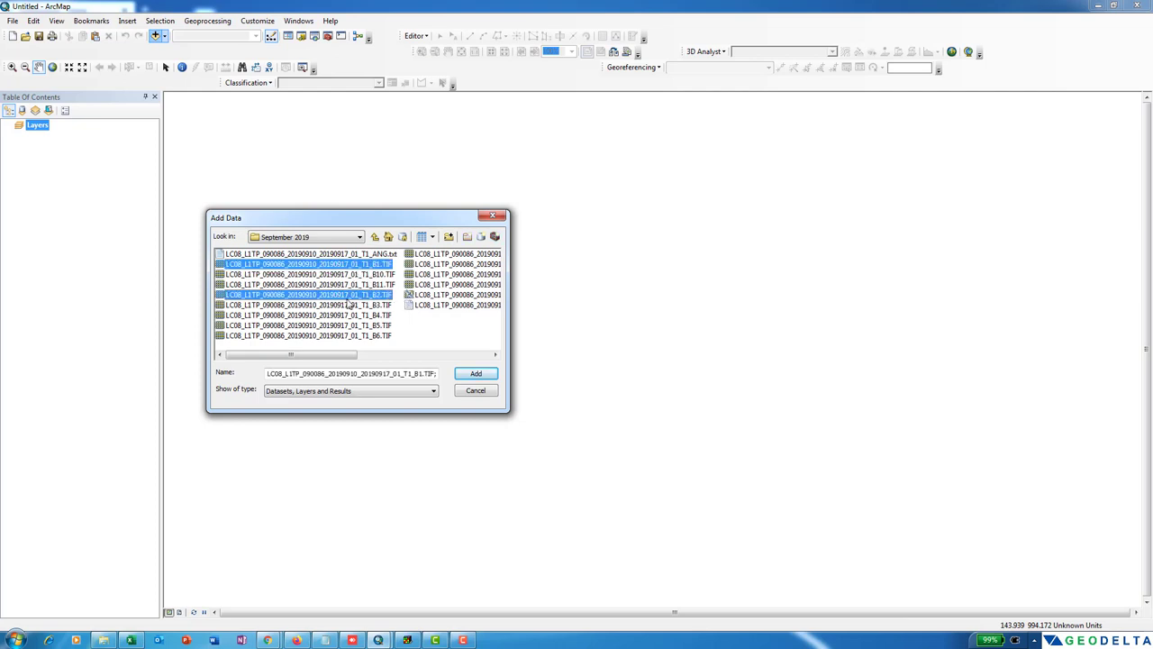
left_click(351, 315, "ctrl")
left_click(476, 373)
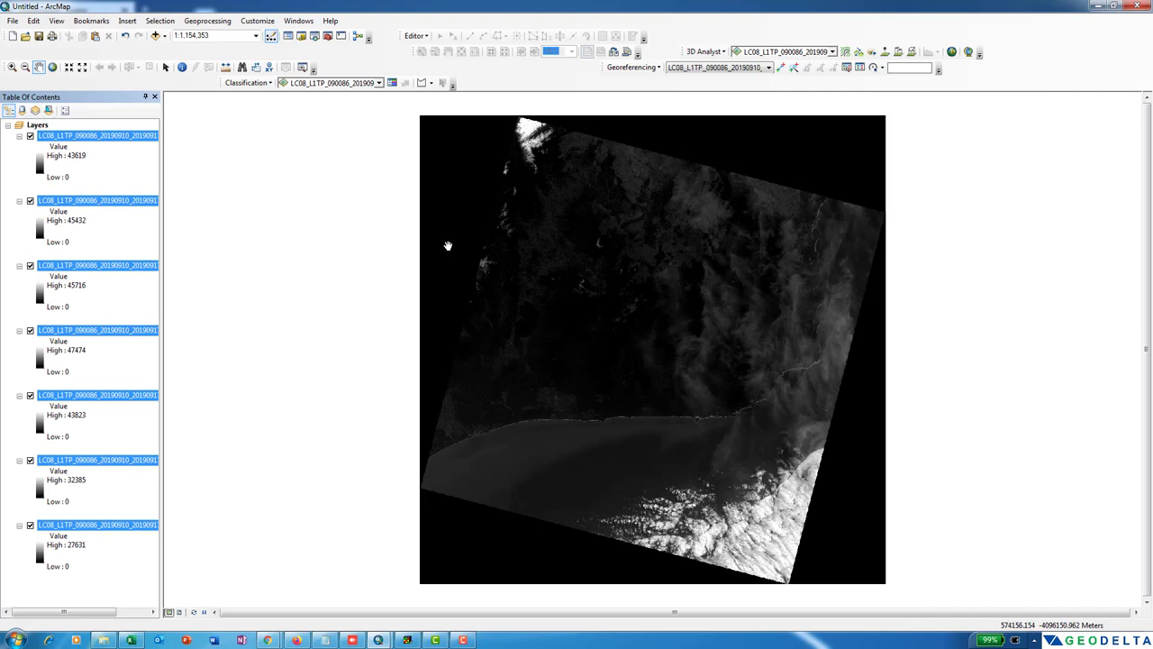
Combine the September 2019 rasters B1 to B7 into one multiband layer with Composite Bands from Image Analysis
left_click_drag(499, 306, 488, 306)
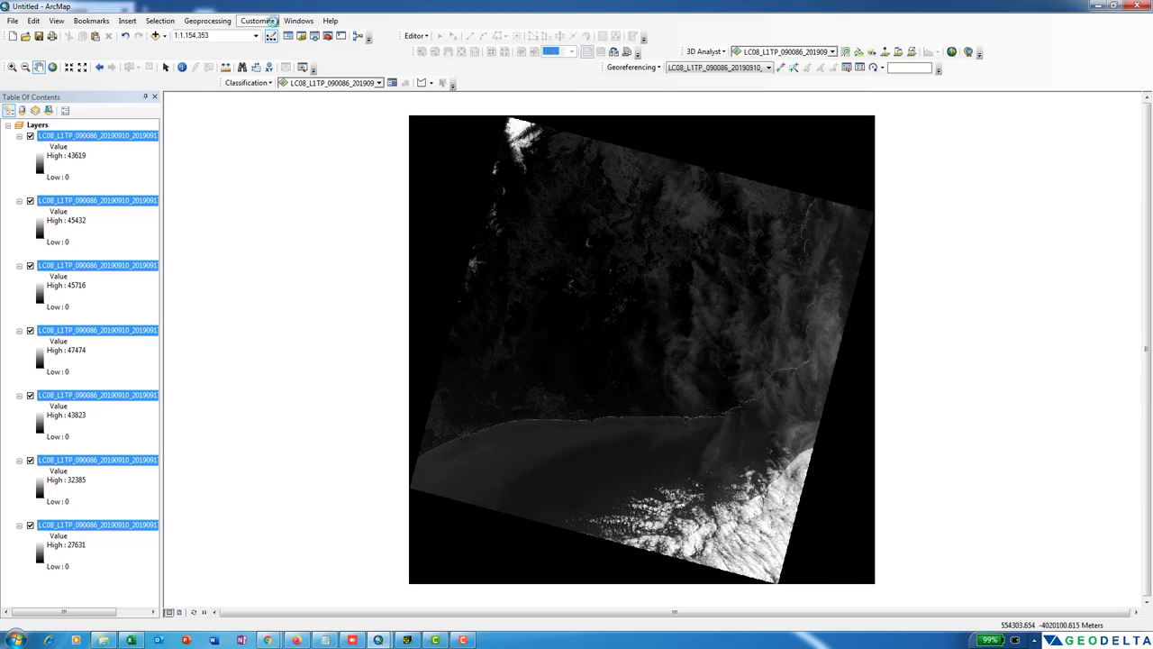
left_click(286, 22)
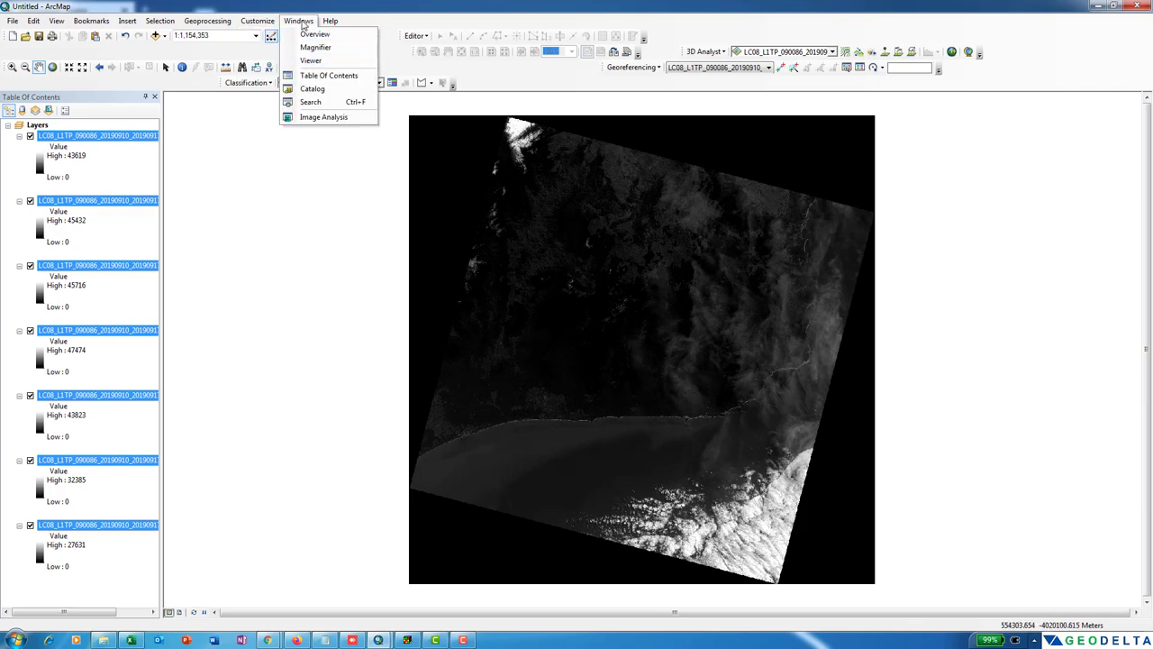
left_click(326, 118)
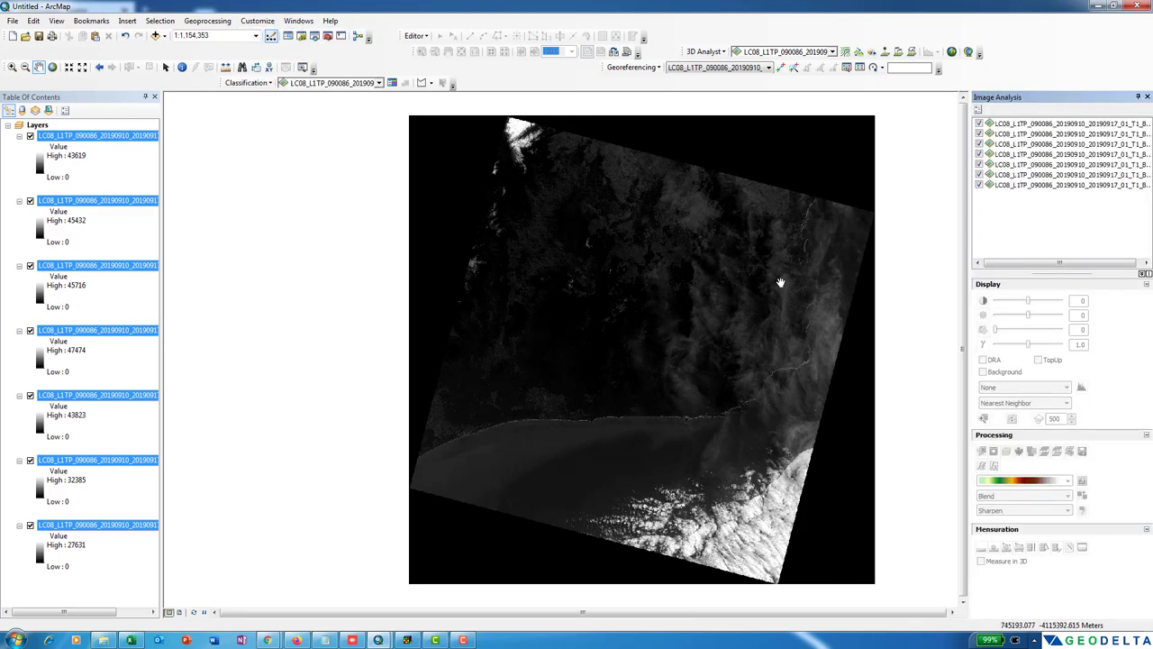
left_click_drag(971, 255, 835, 249)
left_click(943, 124)
left_click(942, 185, "shift")
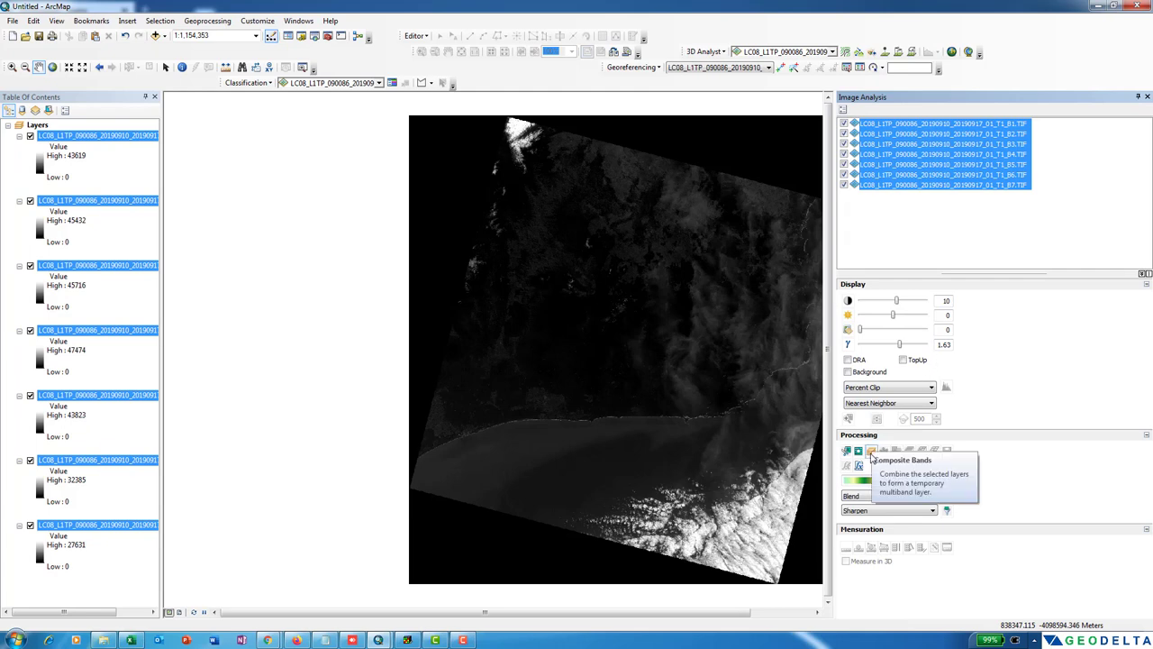
left_click(871, 452)
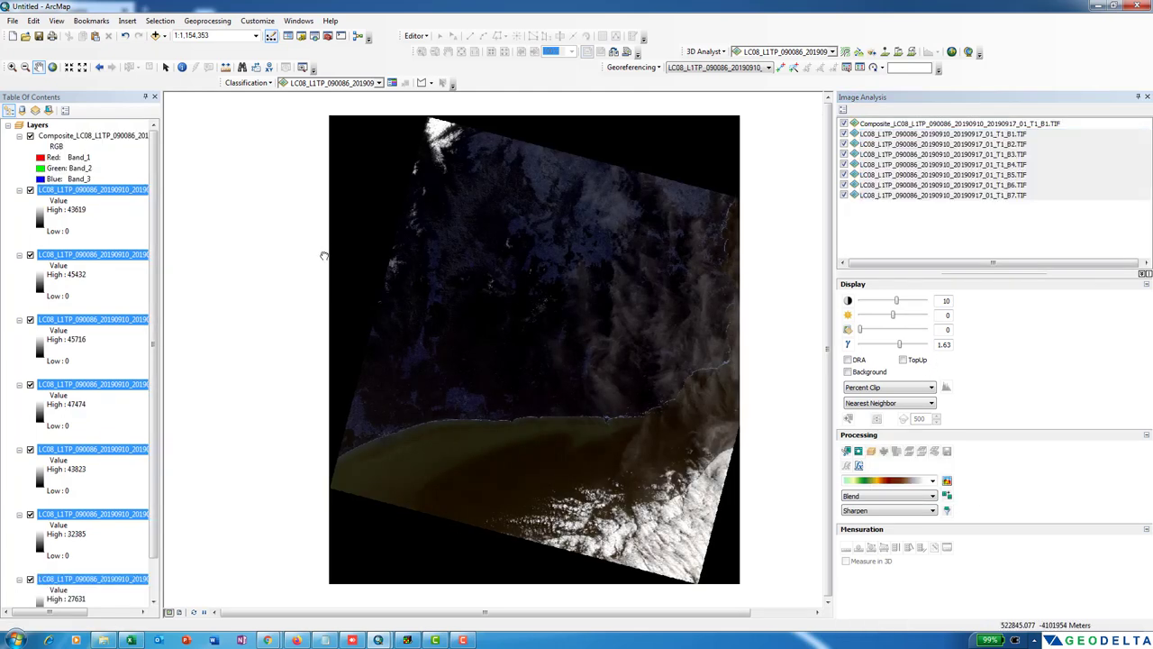
Remove the seven September 2019 single-band rasters from the map, keeping only the composite layer
left_click(97, 194, "ctrl")
right_click(97, 189)
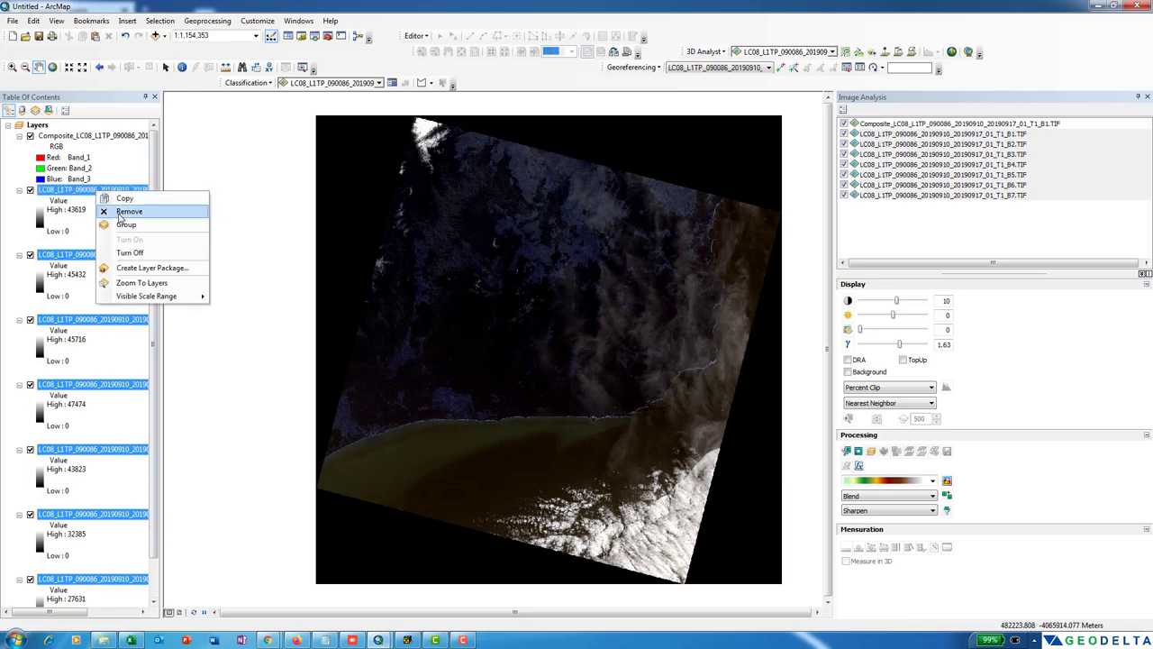
left_click(117, 210)
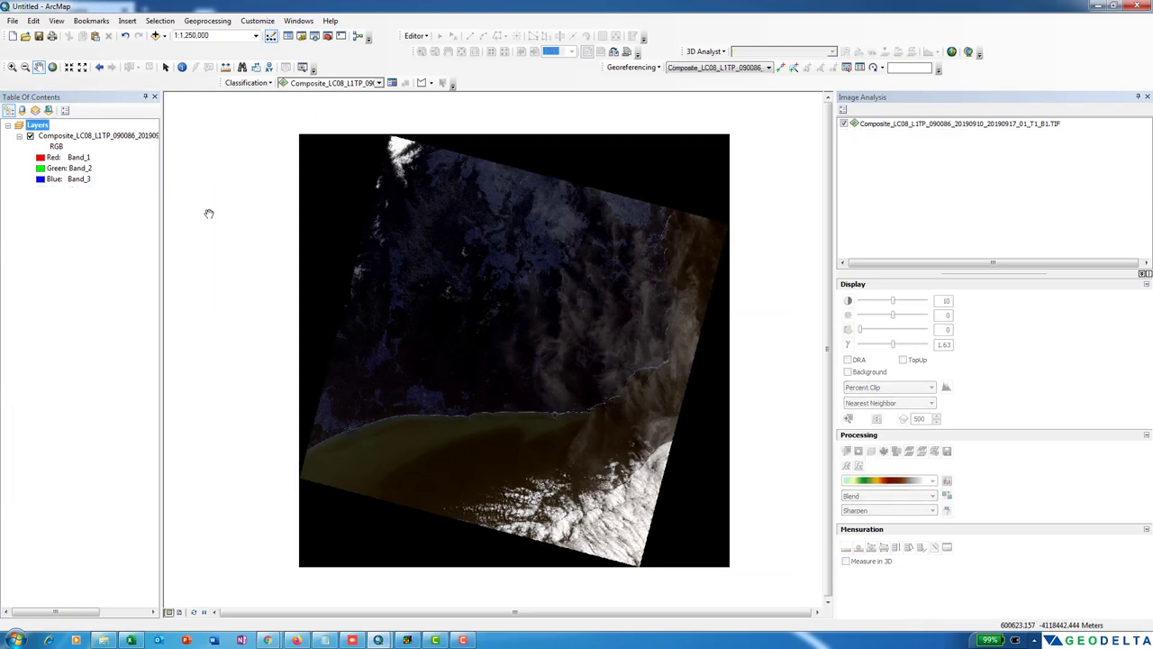
Display the September 2019 composite in natural colour with red as Band_4, green as Band_3 and blue as Band_2
left_click(44, 160)
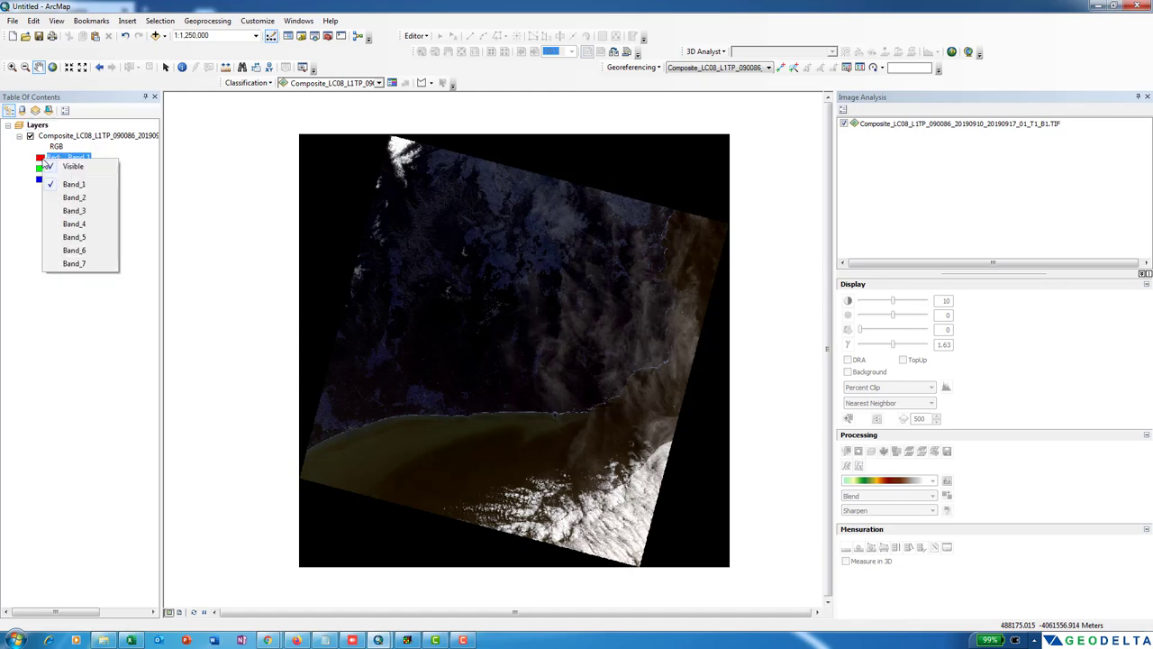
left_click(76, 223)
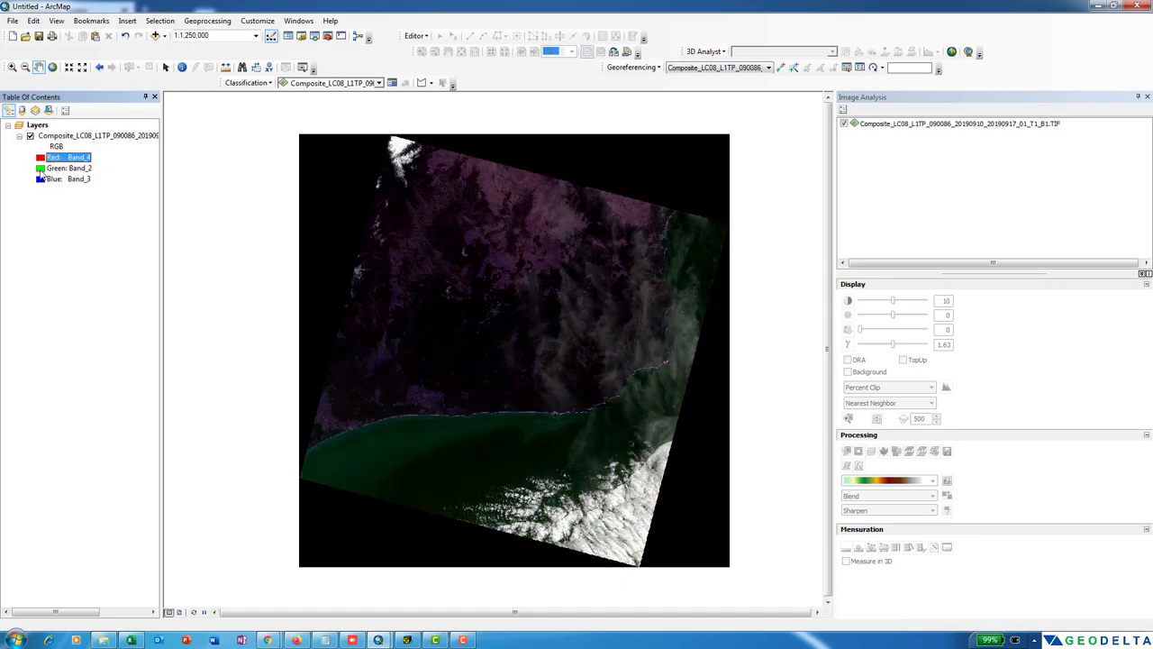
left_click(42, 169)
left_click(77, 222)
left_click(42, 179)
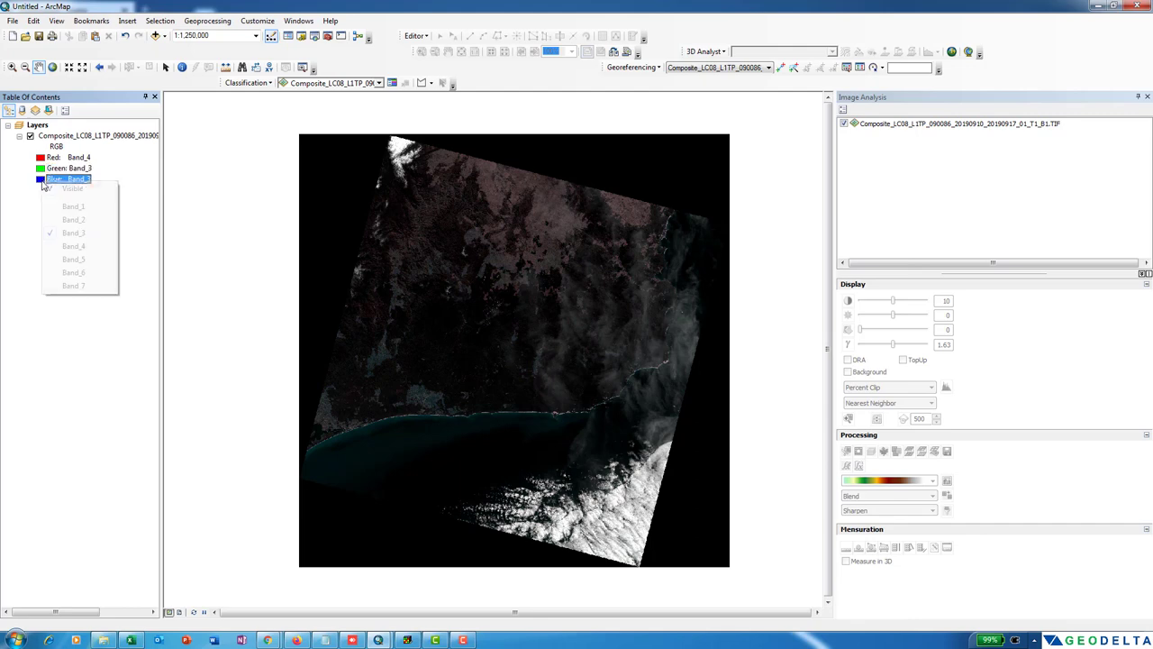
left_click(76, 218)
left_click_drag(537, 380, 513, 391)
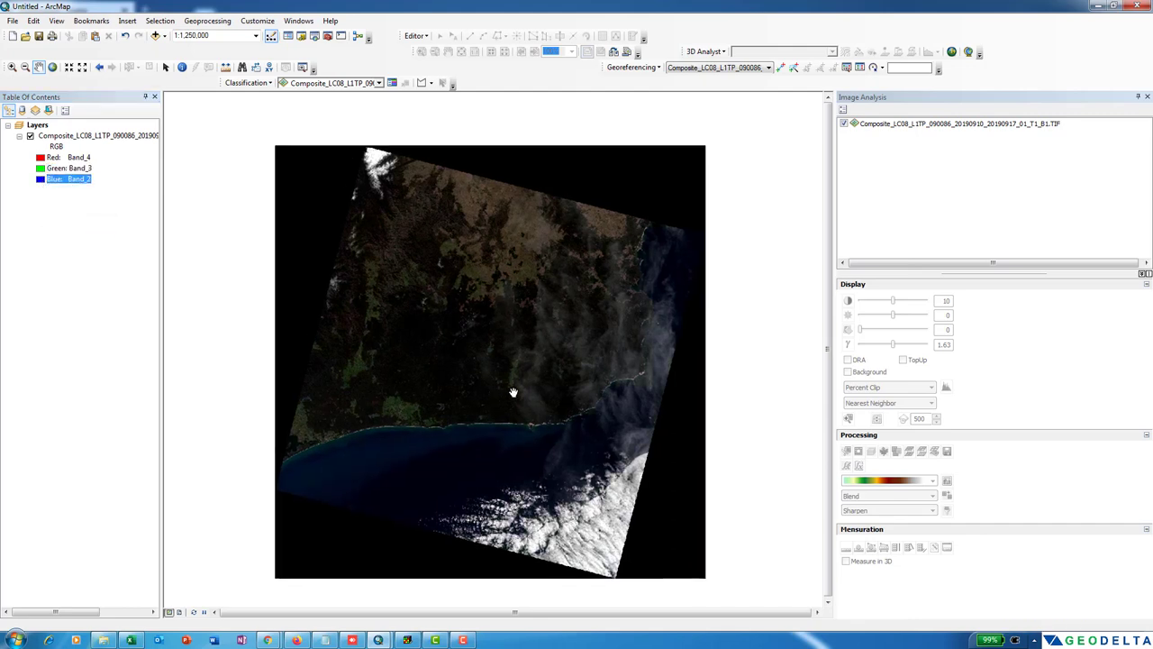
scroll(512, 392, "up", 2)
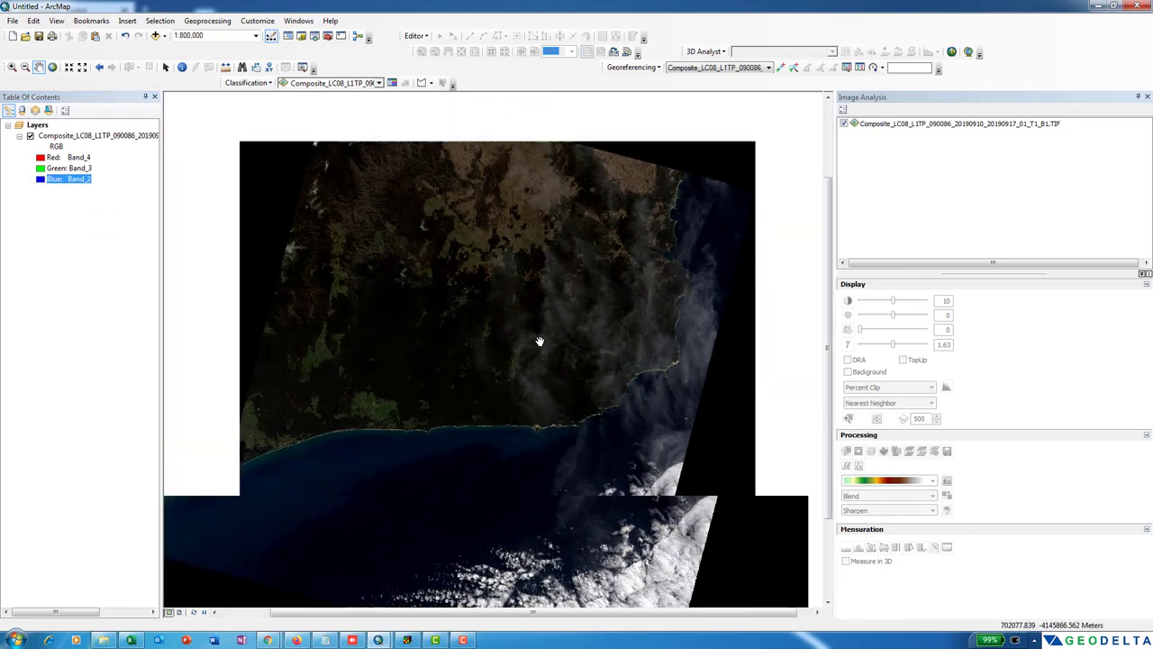
scroll(540, 340, "down", 2)
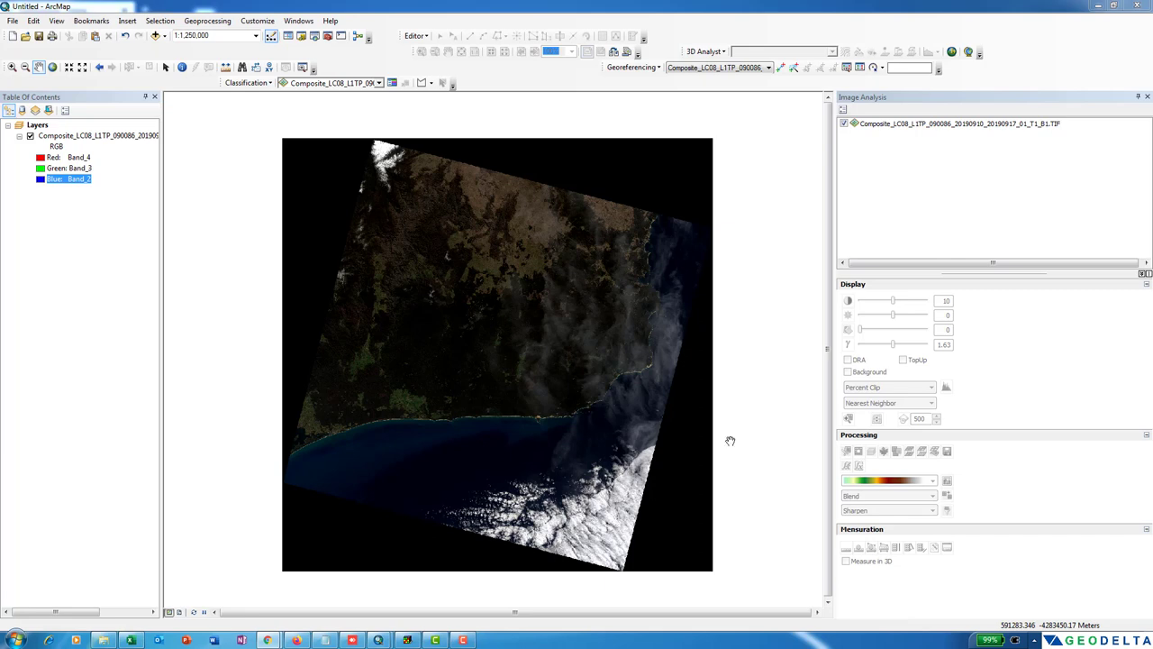
Set the September 2019 composite's red channel to Band_5, green to Band_6 and blue to Band_4
left_click(42, 158)
left_click(90, 237)
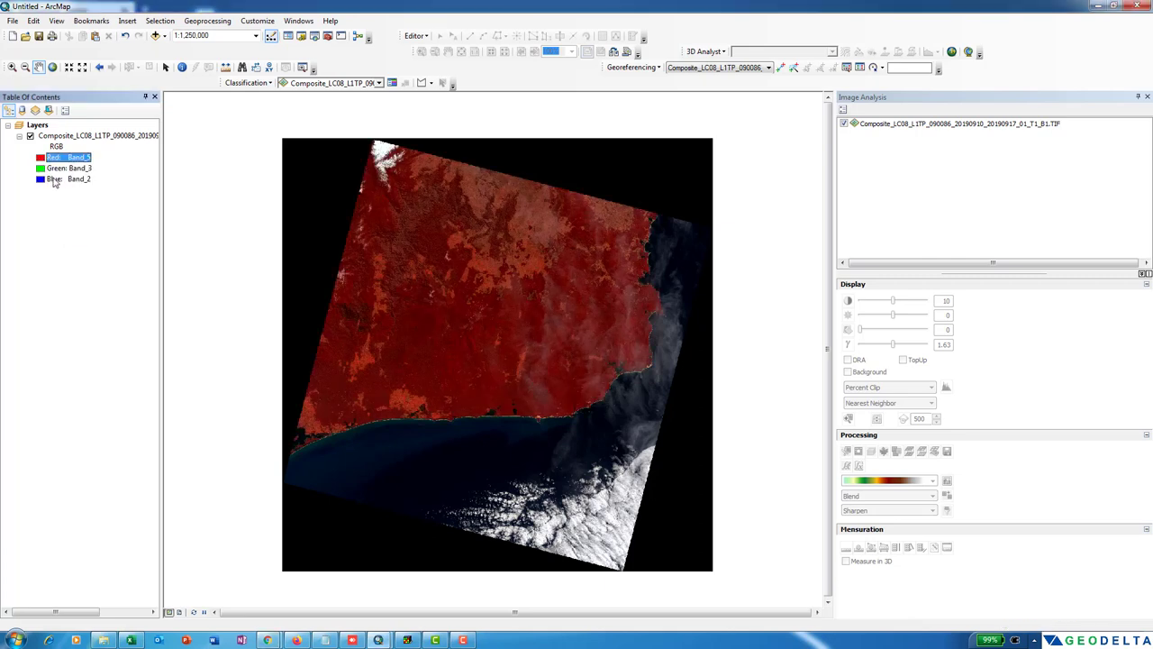
left_click(40, 170)
left_click(86, 258)
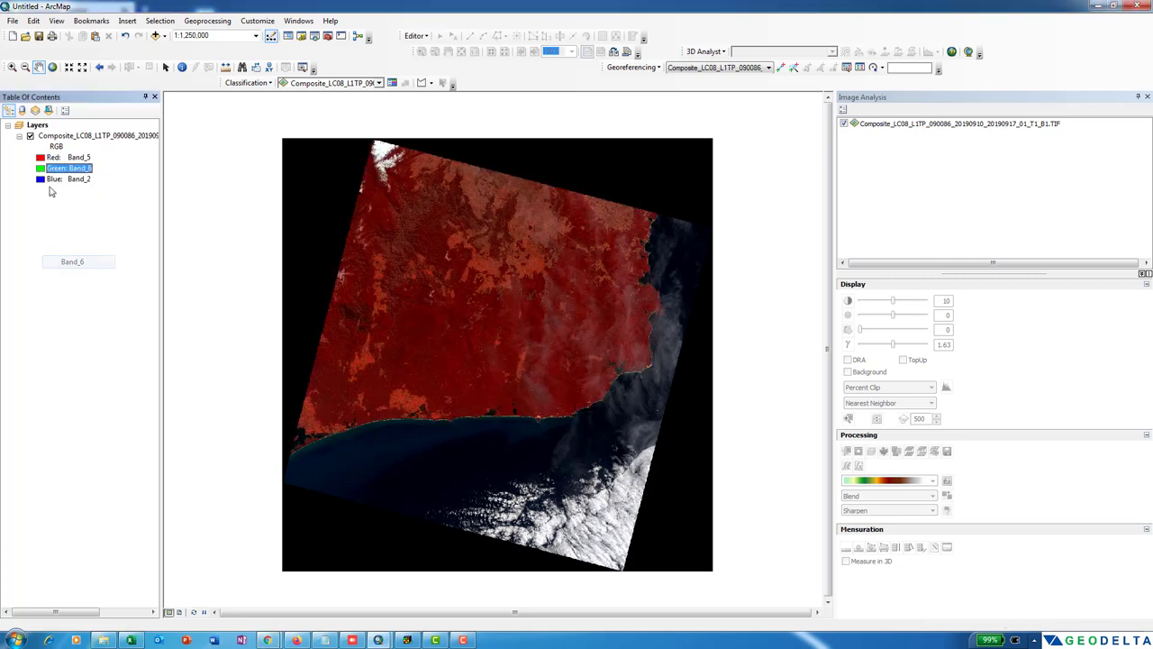
left_click(40, 180)
left_click(91, 246)
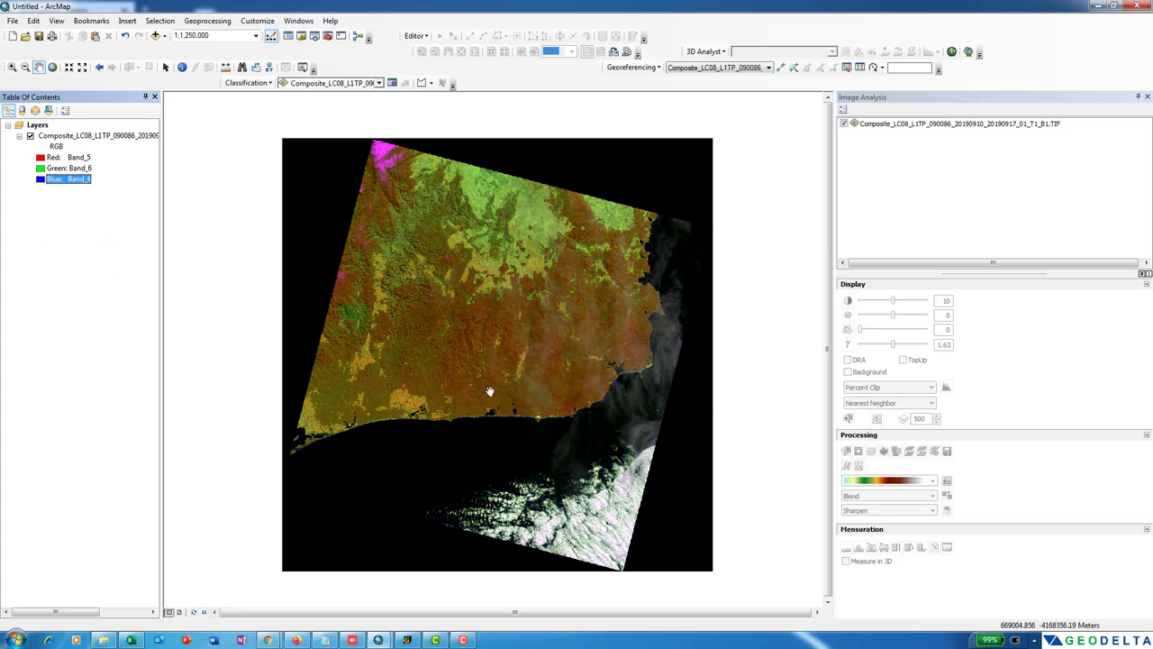
Examine the land cover near the eastern coastline and across the whole scene in the 5-6-4 band combination
scroll(494, 390, "down", 2)
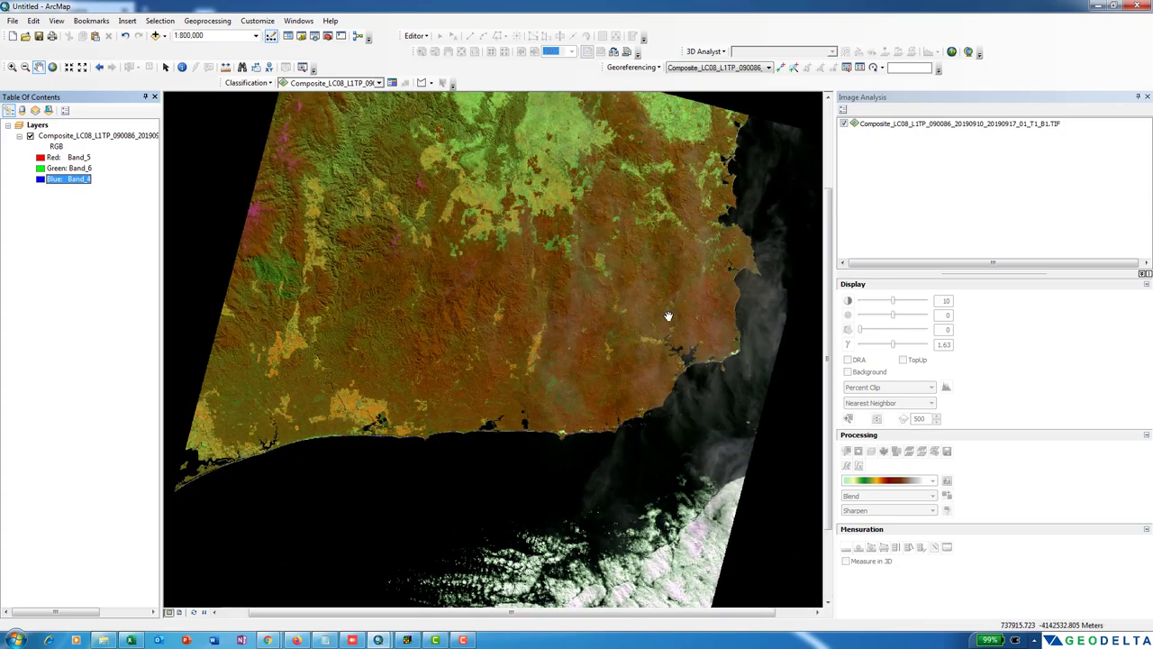
scroll(644, 342, "down", 5)
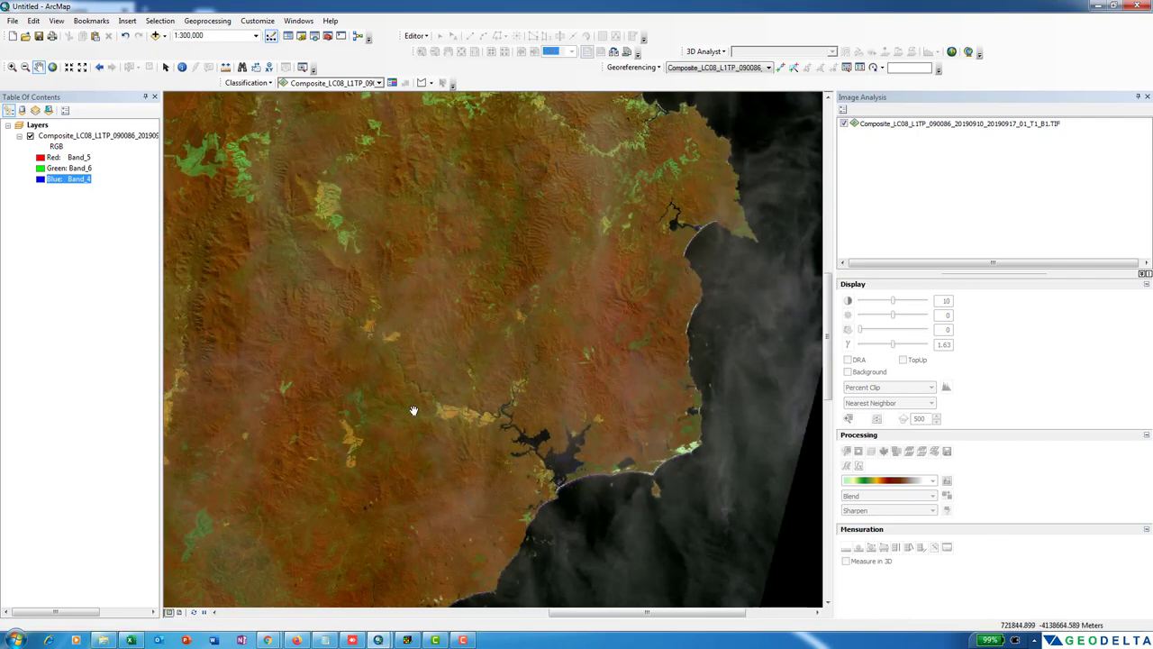
scroll(541, 345, "up", 3)
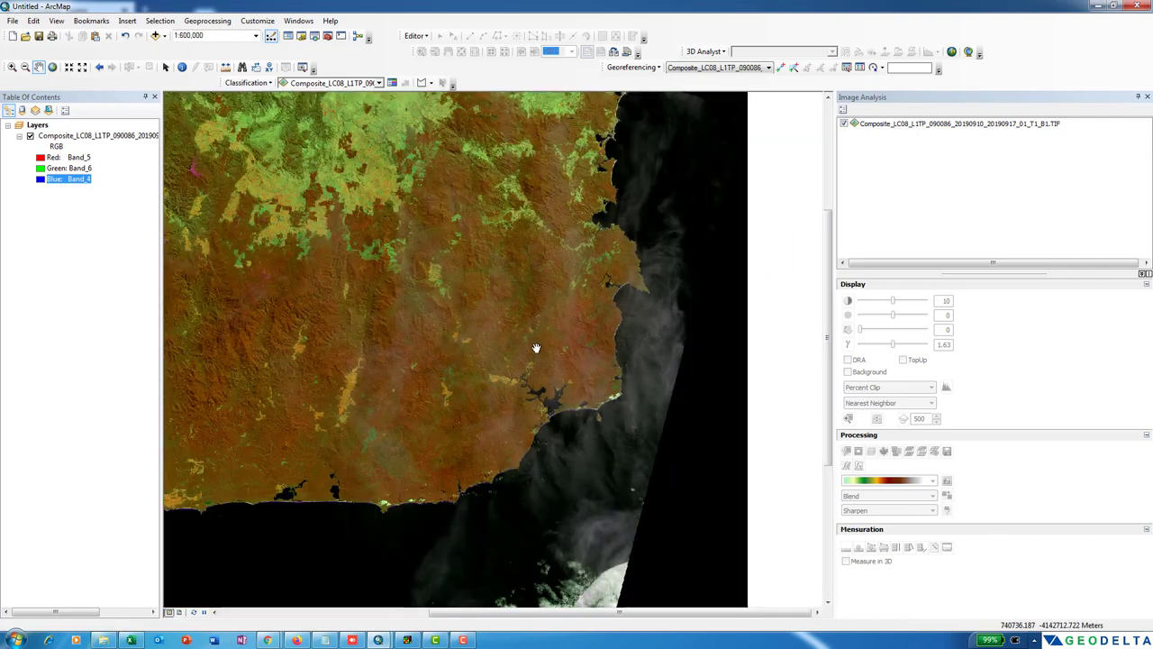
scroll(541, 345, "up", 1)
scroll(557, 335, "up", 1)
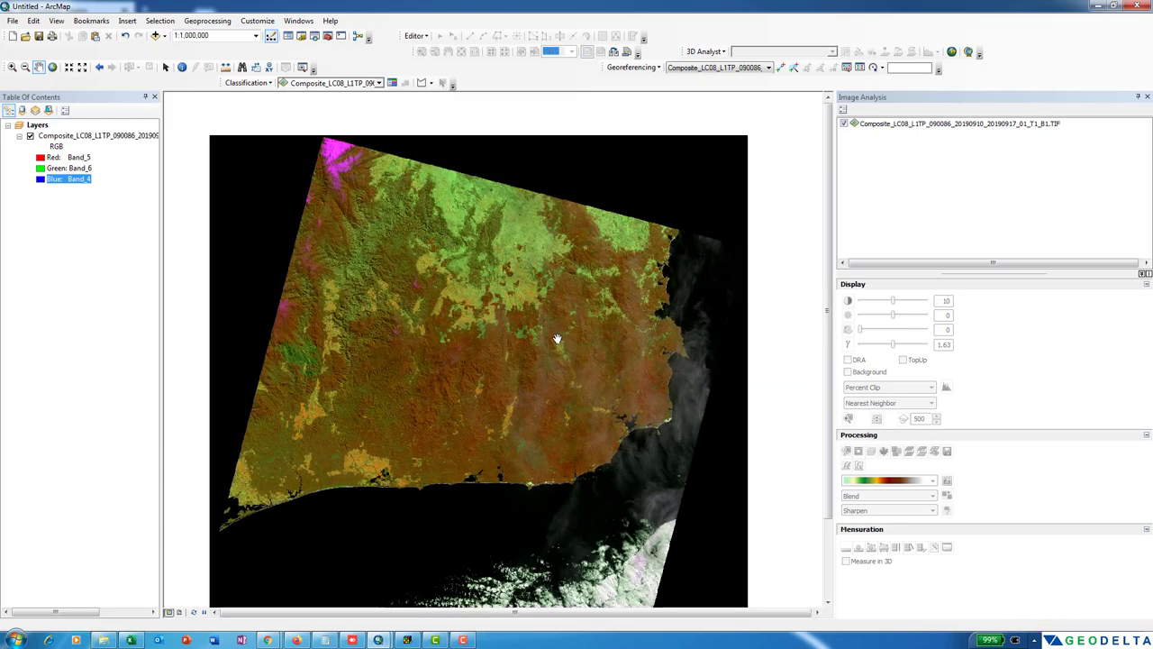
left_click_drag(525, 379, 532, 352)
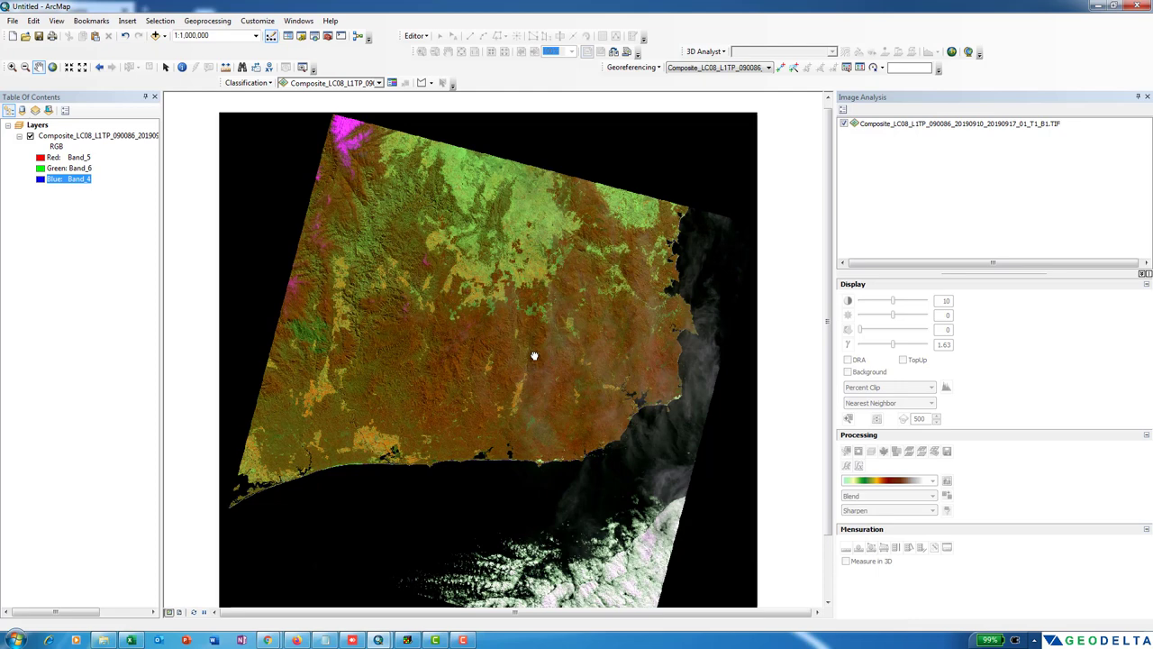
left_click_drag(541, 356, 541, 351)
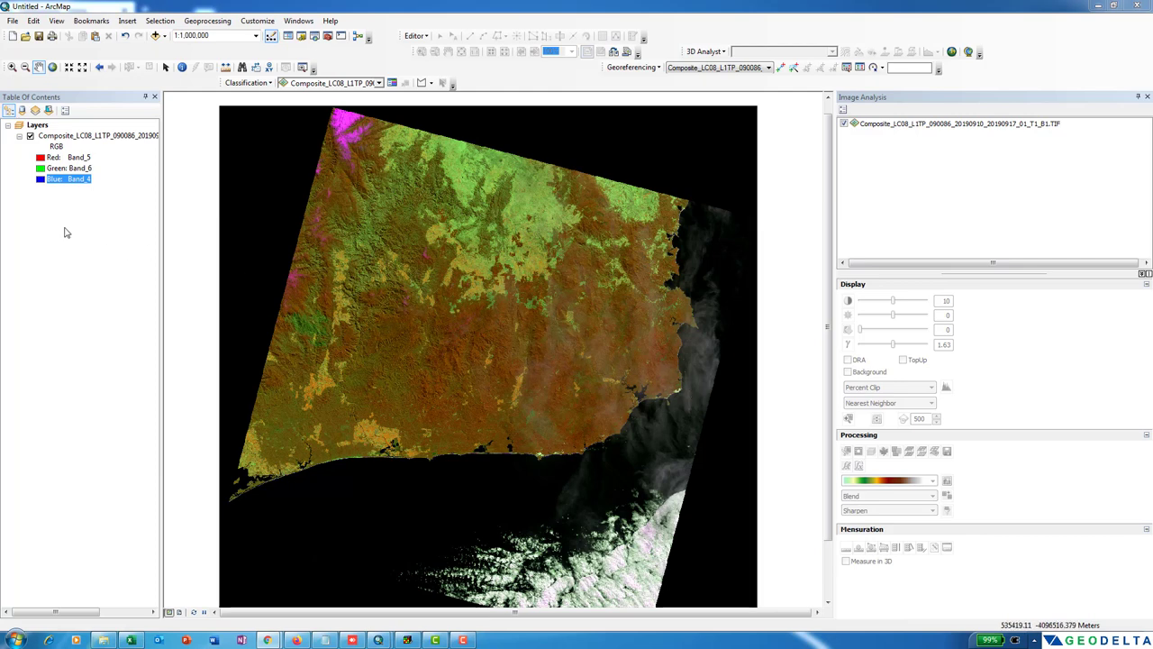
Change the September 2019 composite's red channel to Band_6 and green channel to Band_5, and close the Image Analysis window
left_click(63, 158)
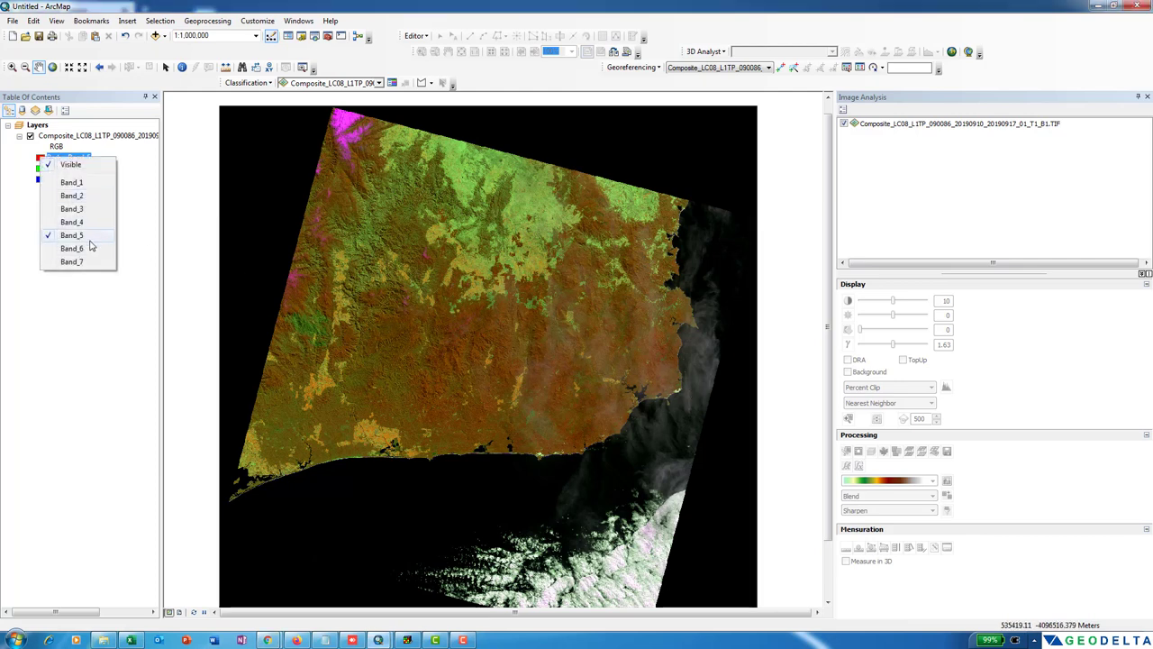
left_click(73, 248)
left_click(68, 169)
left_click(78, 243)
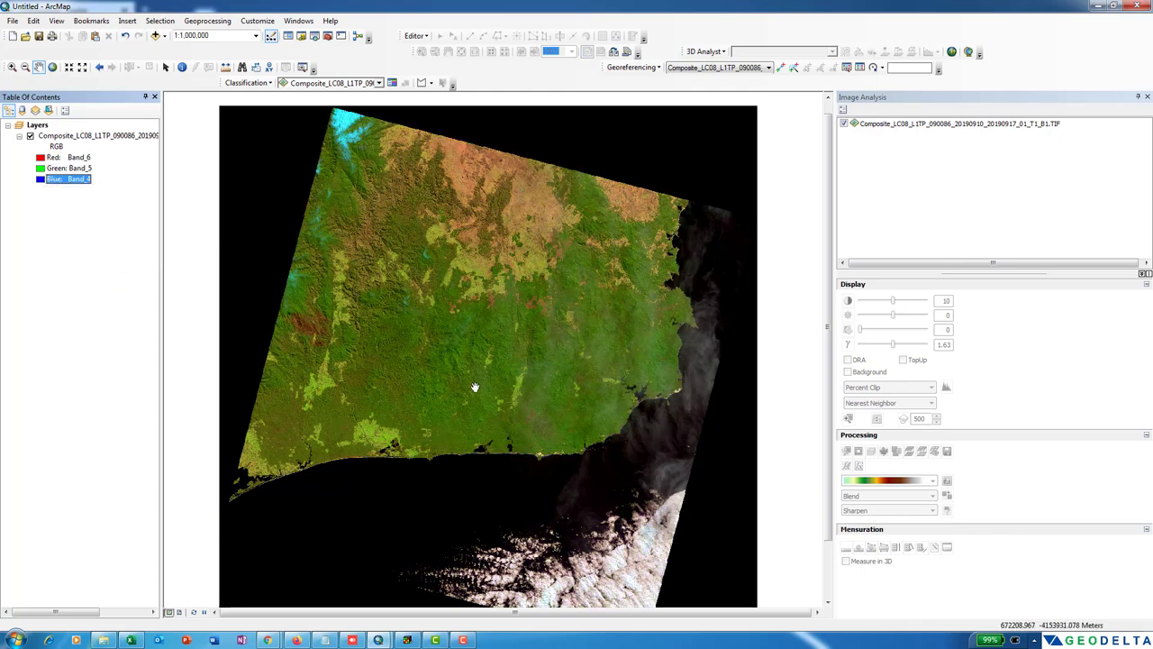
left_click_drag(615, 394, 618, 378)
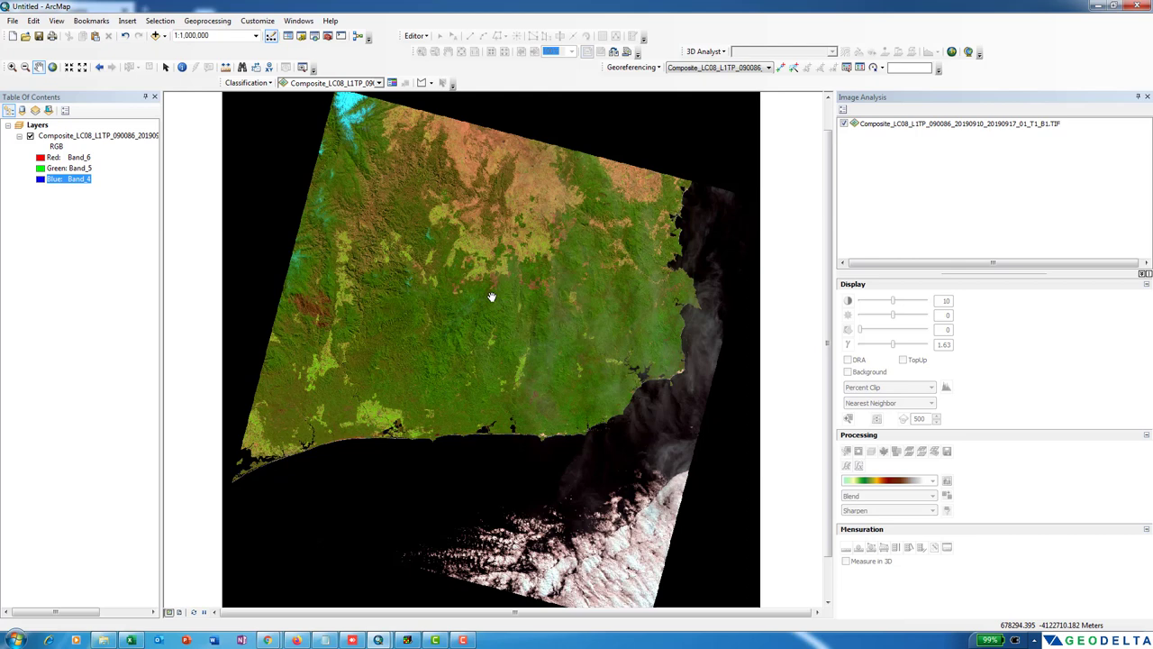
left_click_drag(492, 297, 490, 308)
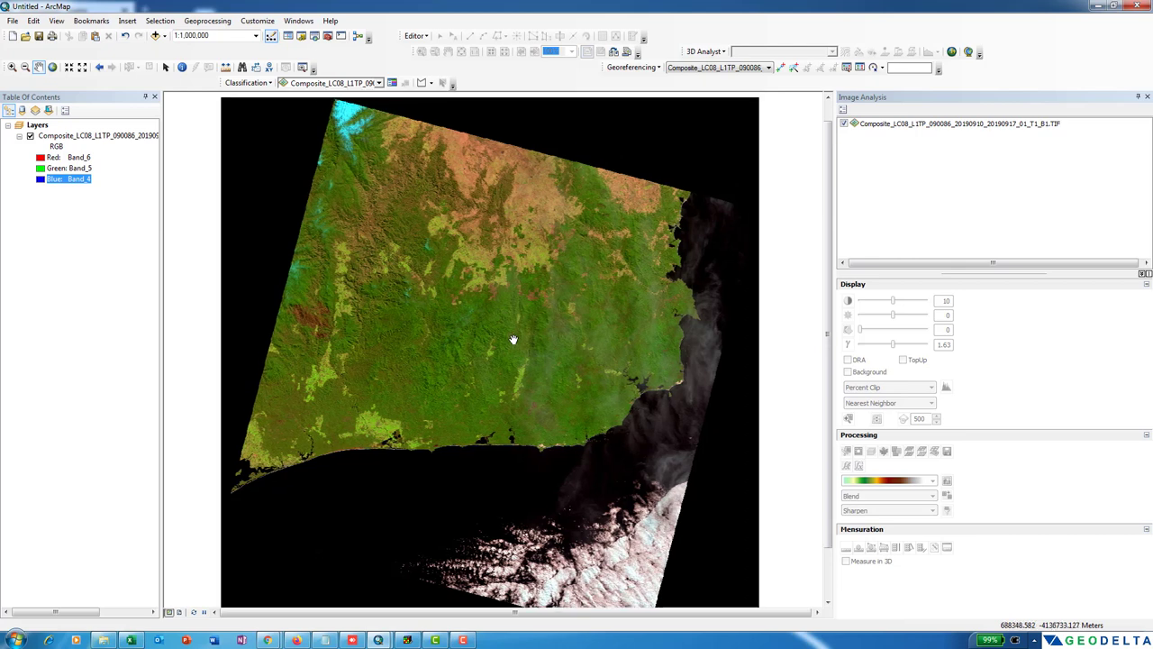
left_click(1148, 97)
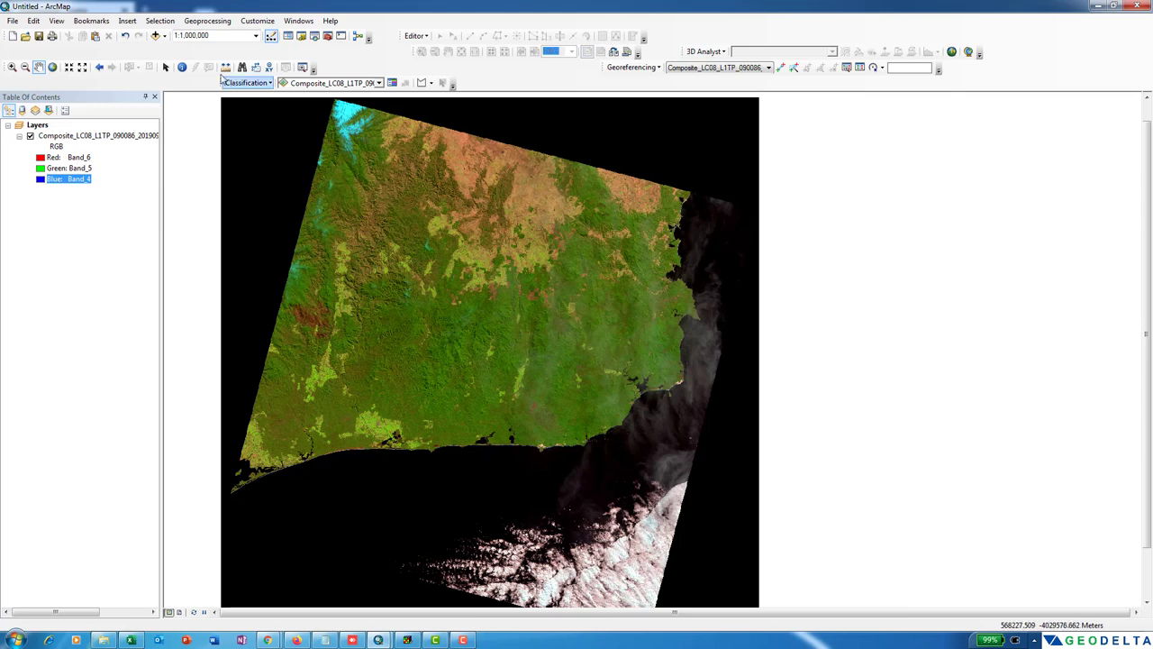
Add the seven Landsat band rasters B1 to B7 from the April 2020 folder to the map
left_click(155, 35)
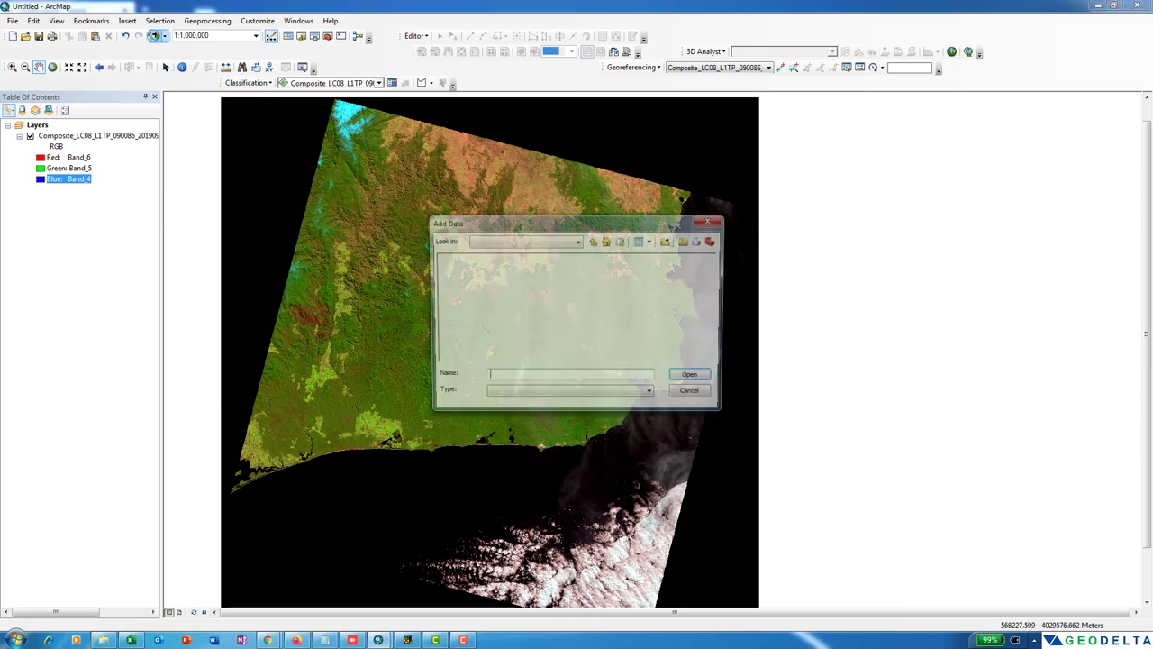
left_click(597, 242)
double_click(459, 259)
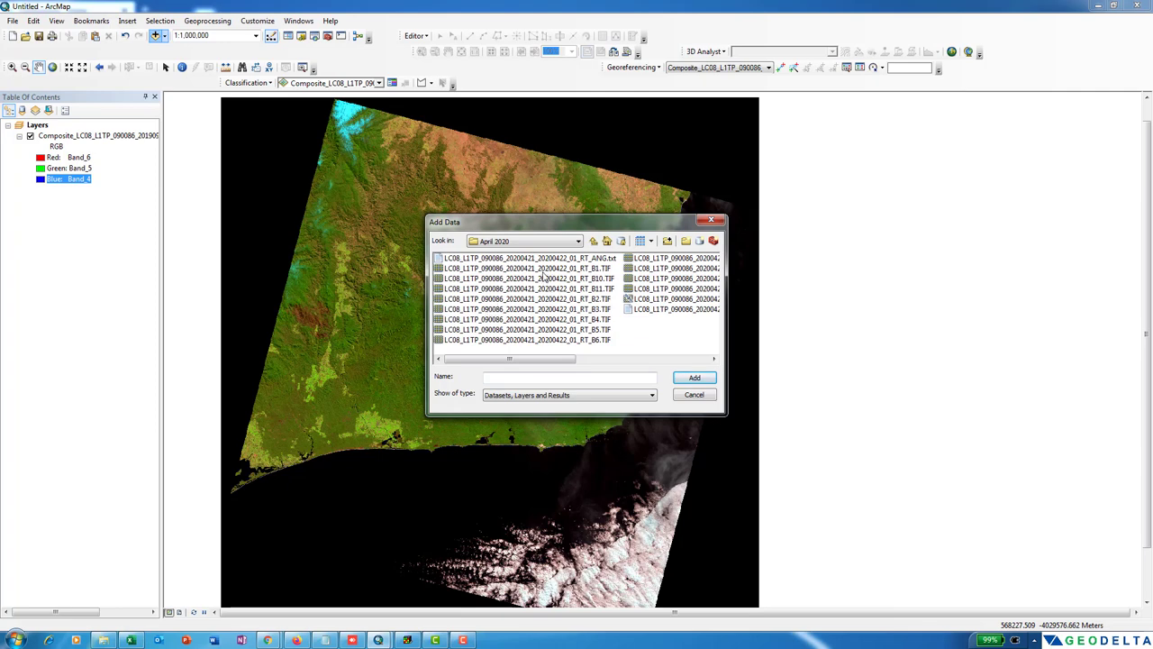
left_click(544, 268)
left_click(548, 298, "ctrl")
left_click(550, 309, "ctrl")
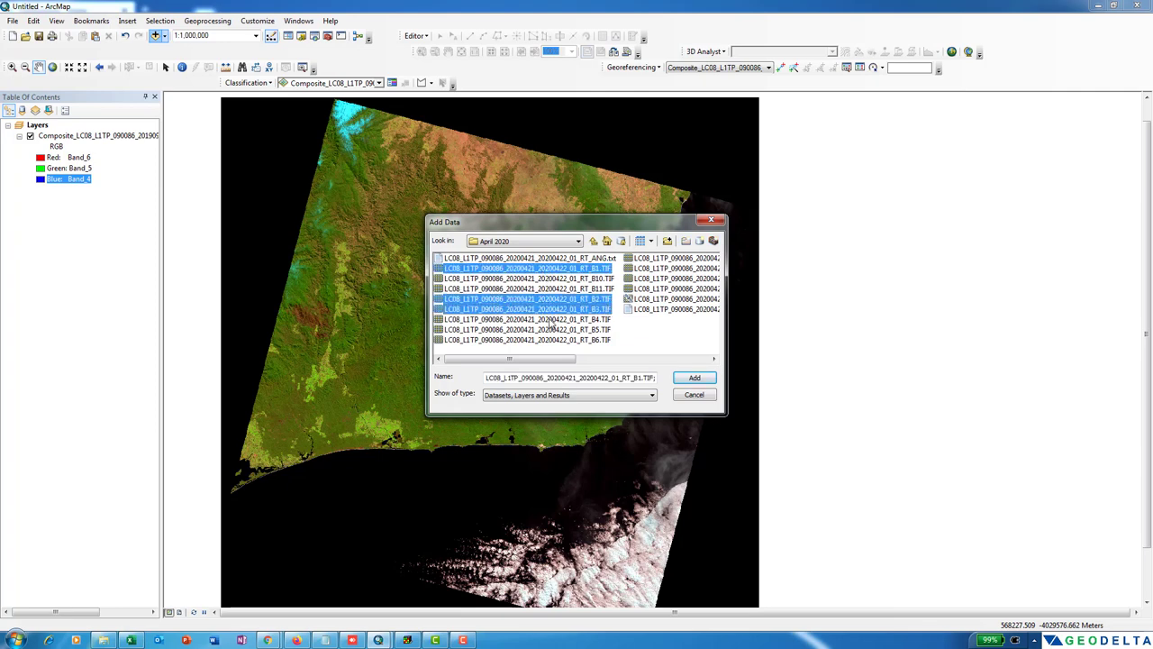
left_click(550, 319, "ctrl")
left_click(552, 329, "ctrl")
scroll(545, 363, "down", 3)
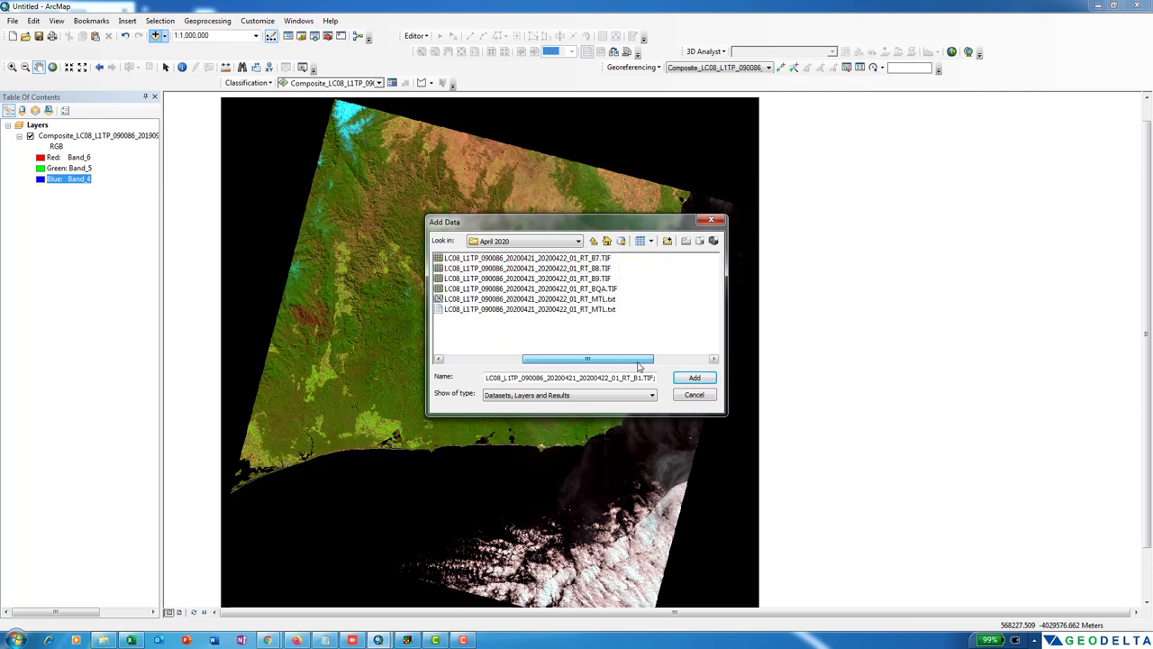
left_click(568, 262, "ctrl")
scroll(630, 365, "up", 3)
left_click(540, 299, "ctrl+shift")
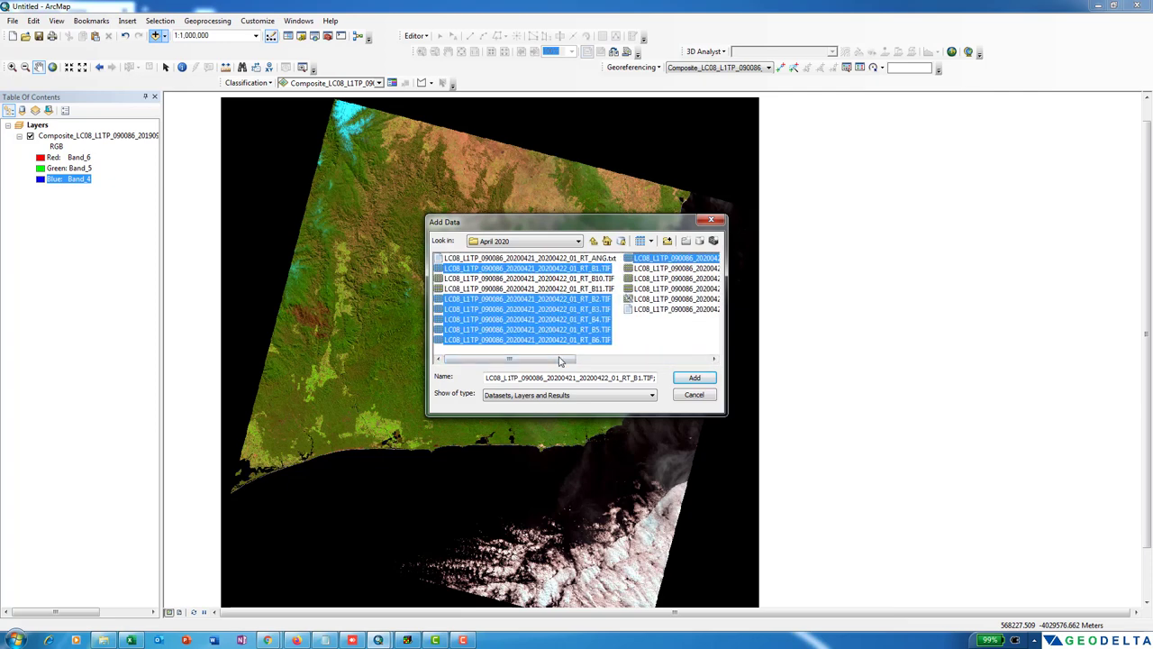
left_click(695, 378)
Combine the seven April 2020 band rasters into a composite with Composite Bands and remove the individual band layers
left_click(298, 19)
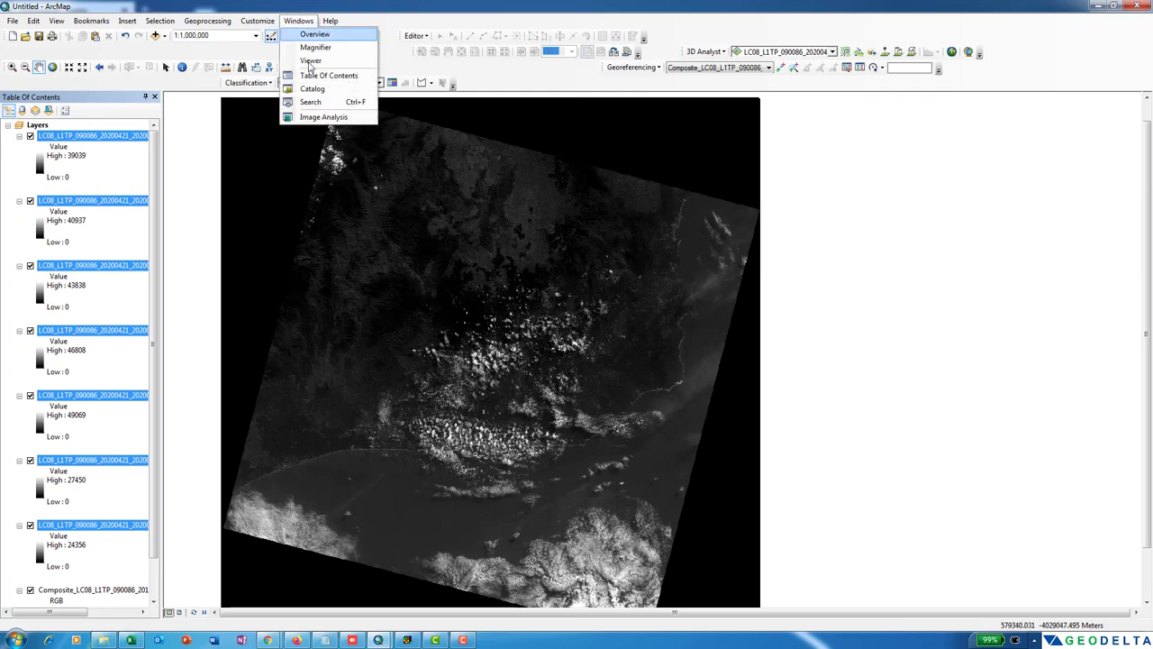
left_click(320, 117)
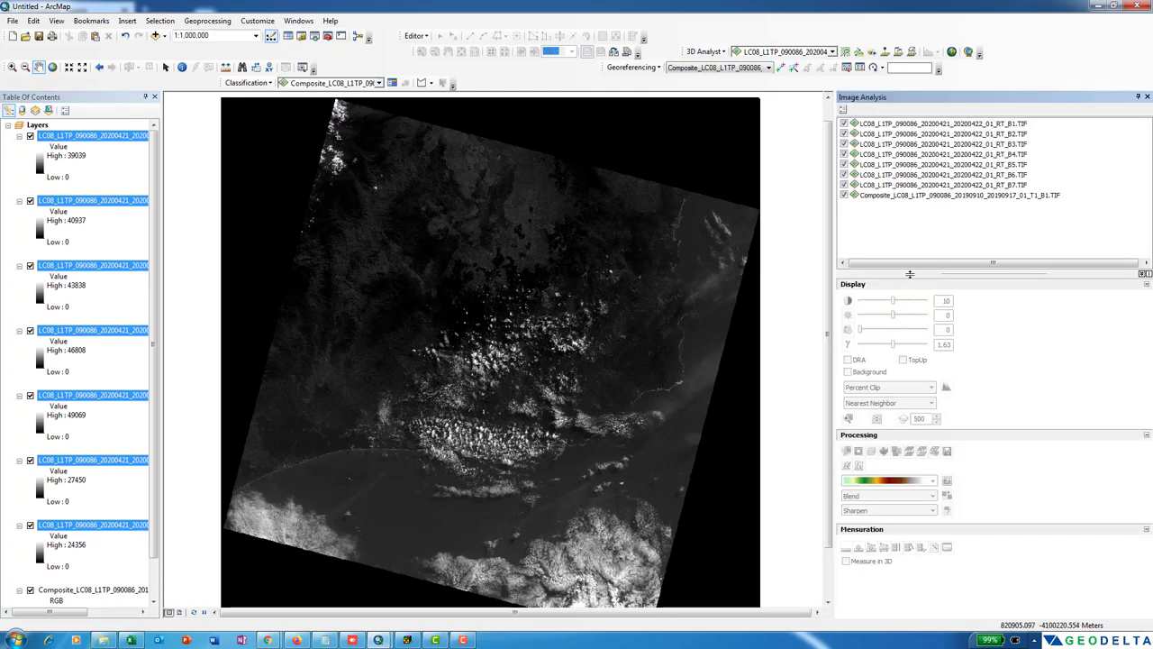
left_click(935, 126)
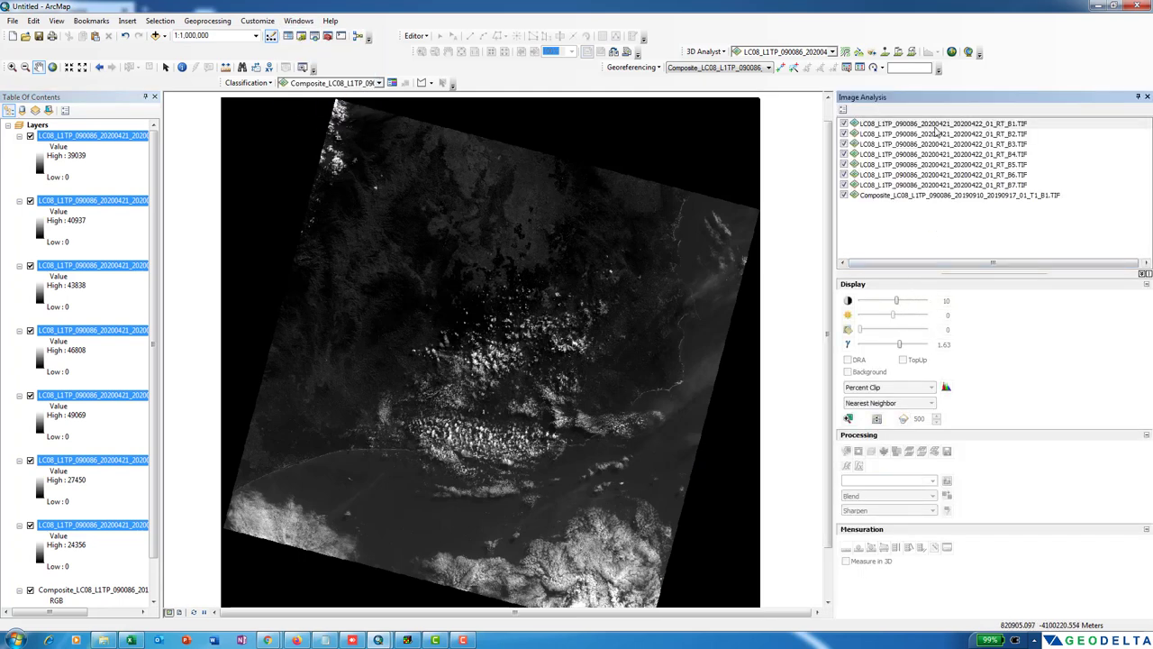
left_click(935, 126)
left_click(946, 186, "shift")
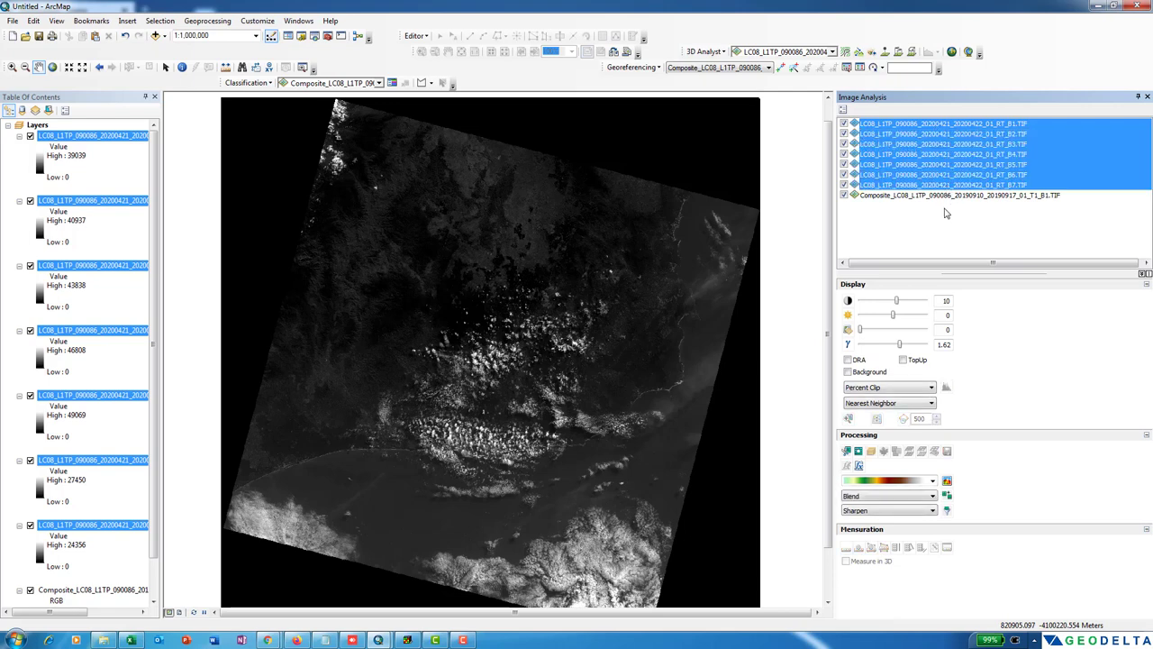
left_click(872, 452)
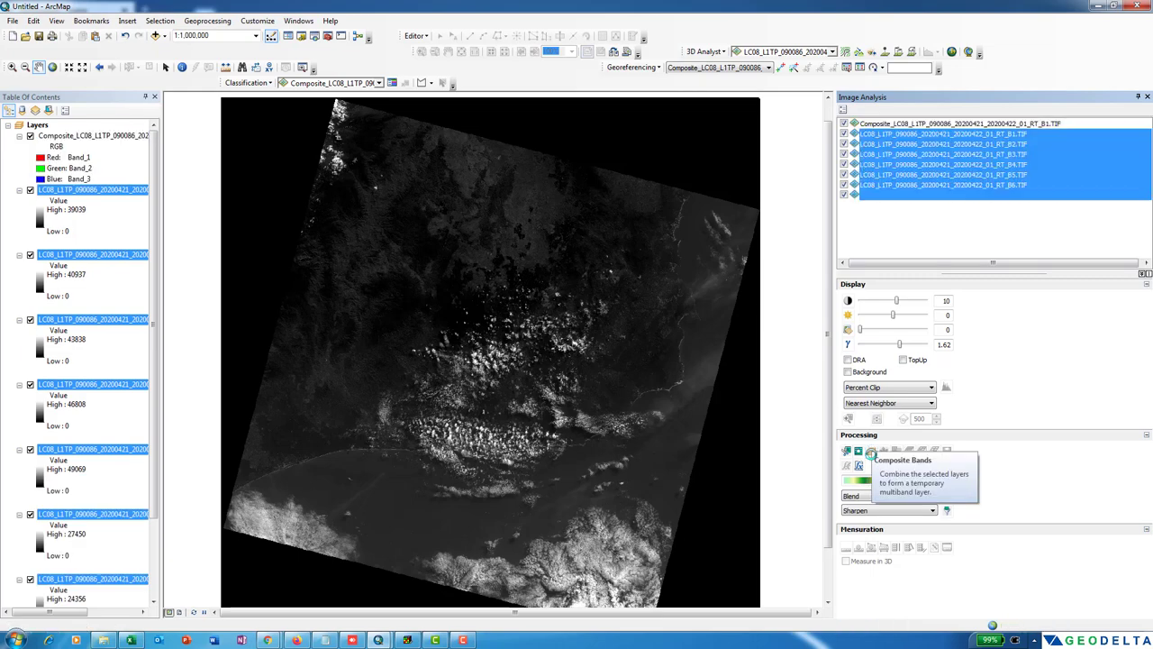
right_click(81, 194)
left_click(90, 212)
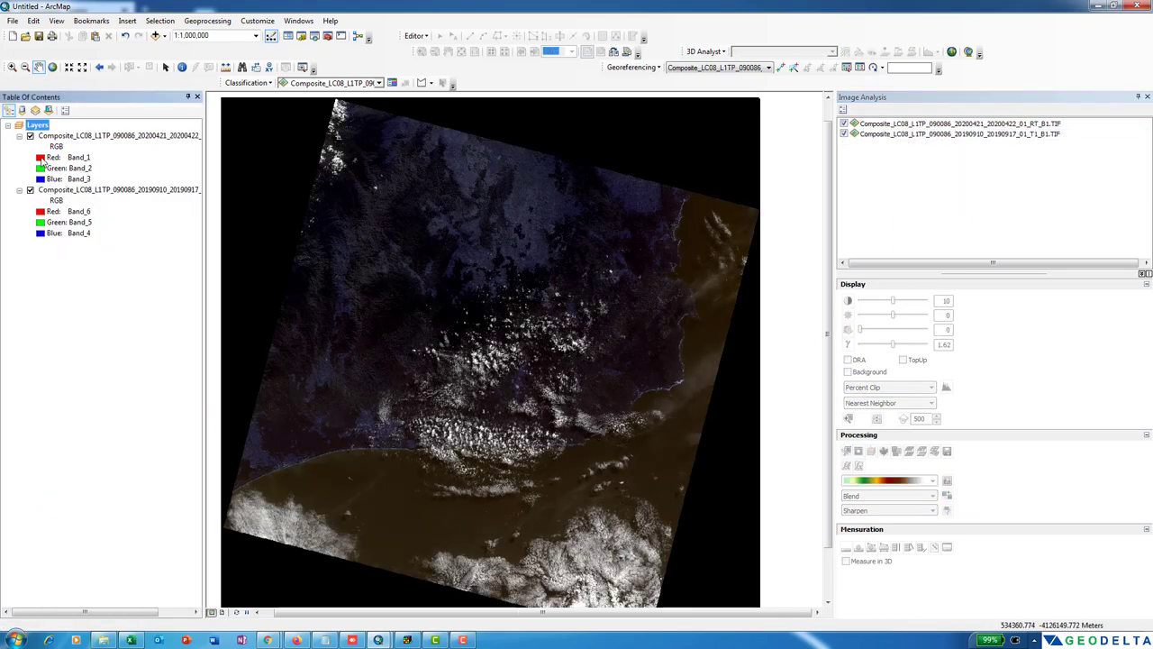
Set the April 2020 composite's red channel to Band_6, green to Band_5 and blue to Band_4
left_click(47, 158)
left_click(68, 158)
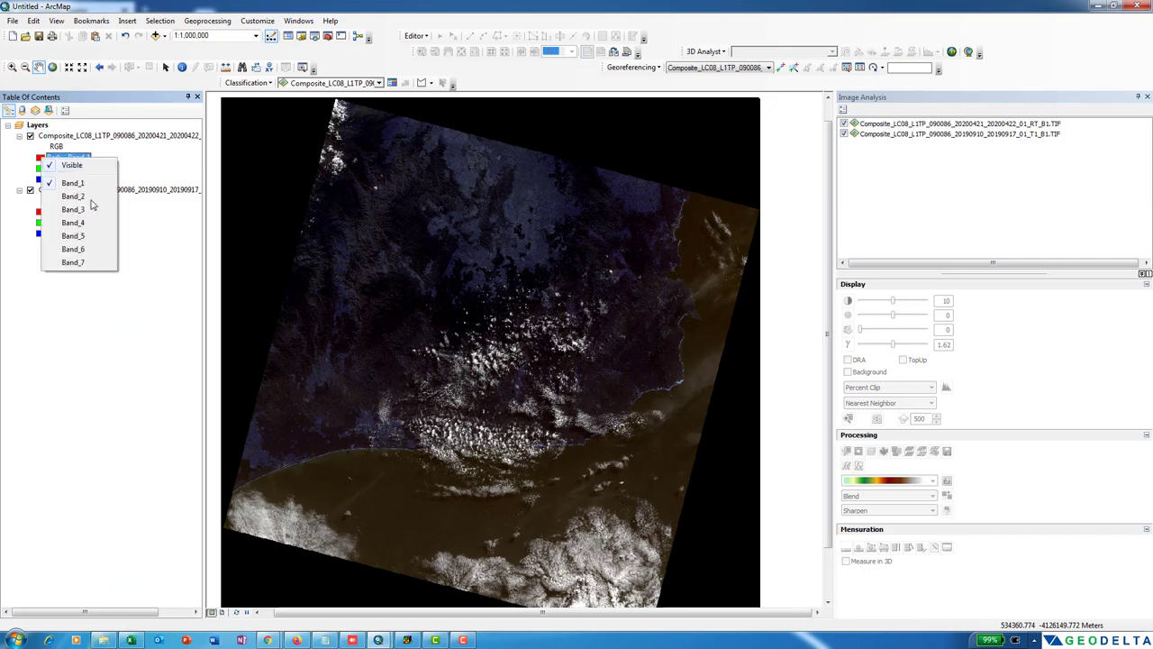
left_click(90, 251)
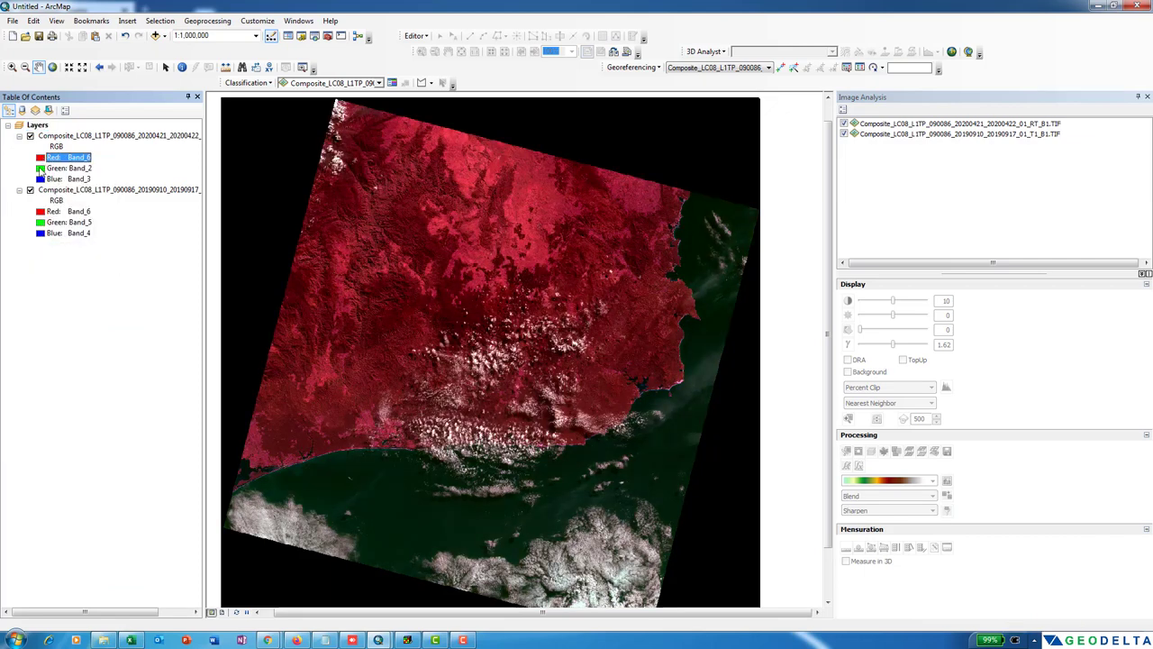
left_click(54, 168)
left_click(90, 241)
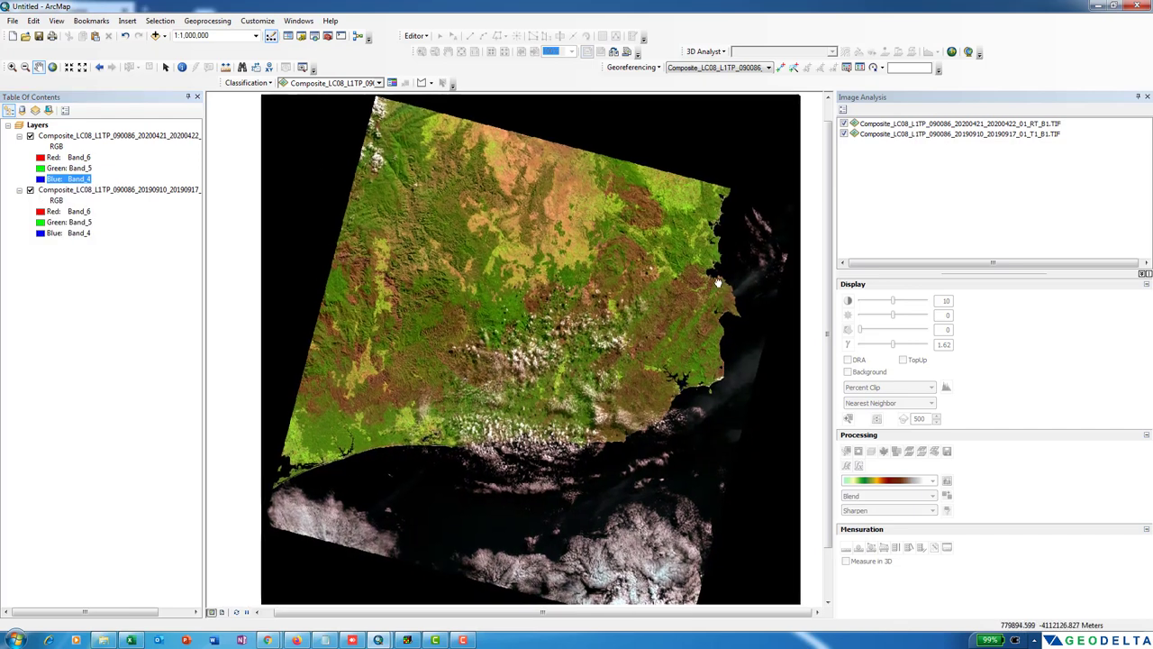
Compare the April 2020 composite with the September 2019 composite beneath it using the Swipe tool across the scene
left_click_drag(484, 310, 475, 309)
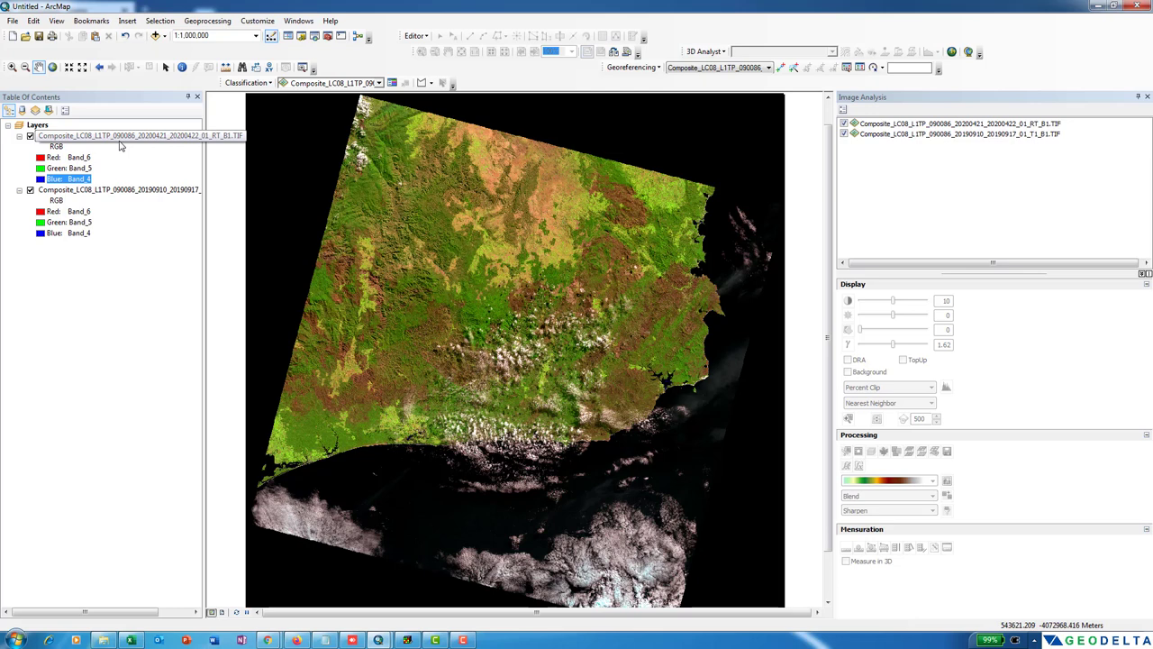
left_click(122, 189)
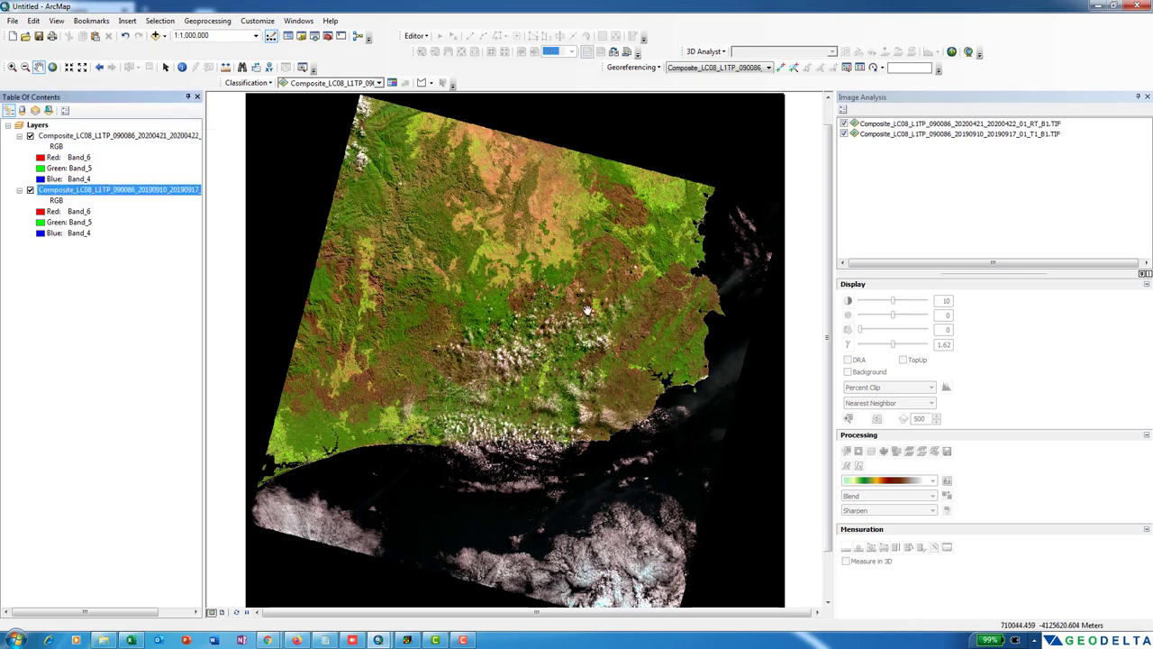
left_click(884, 95)
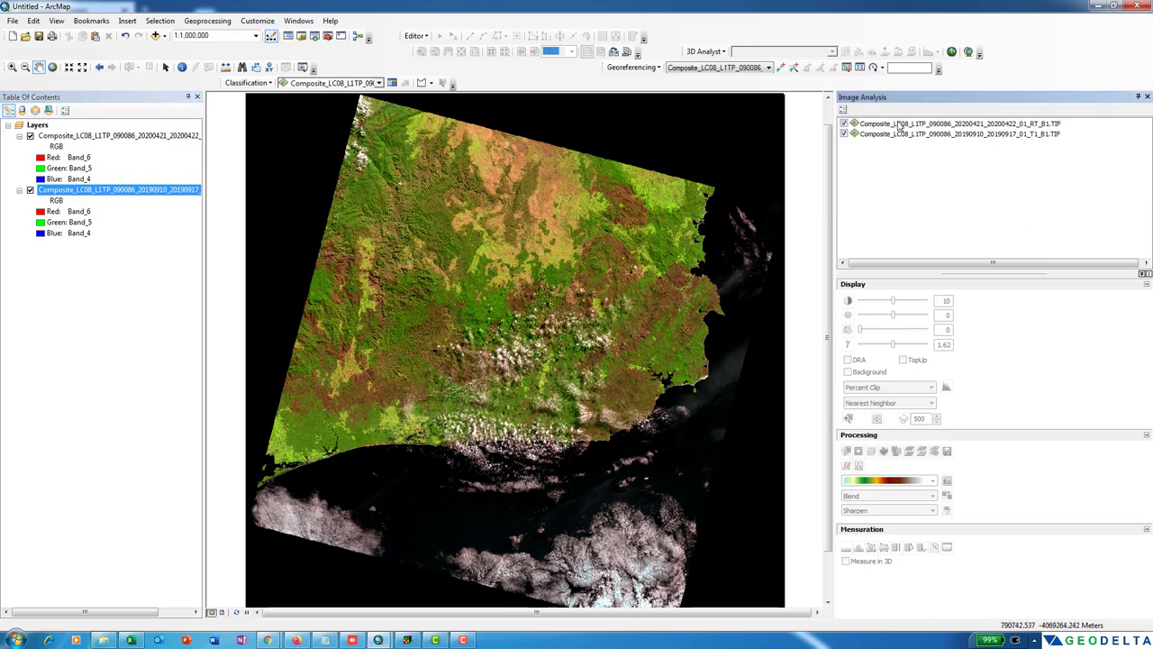
left_click(898, 125)
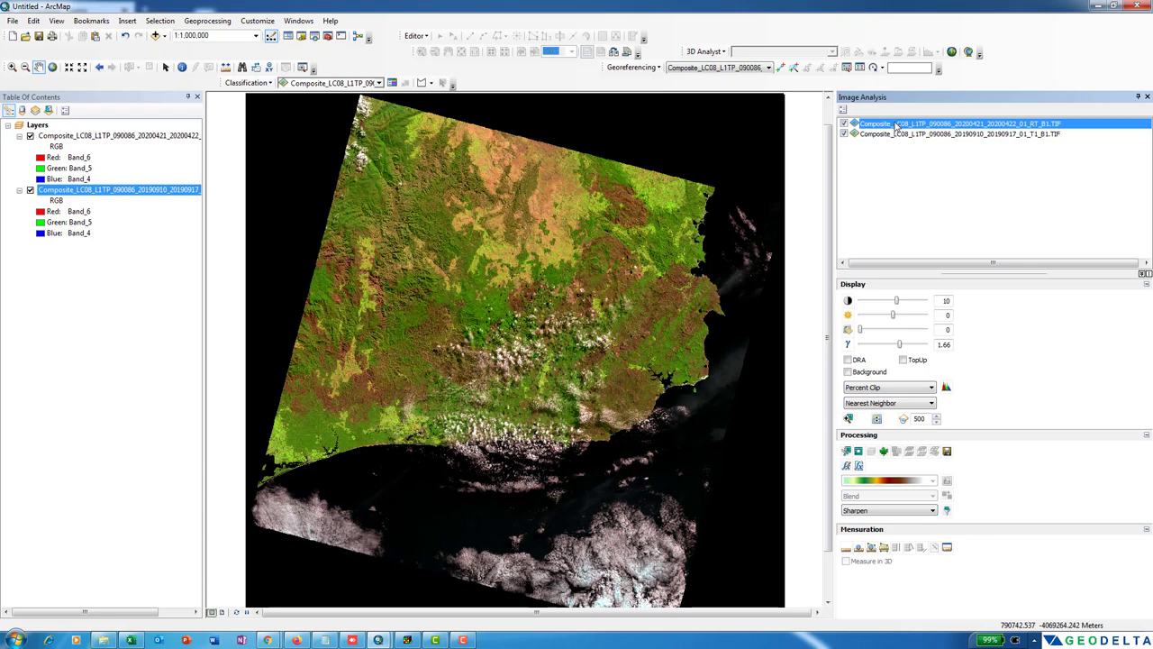
left_click(877, 421)
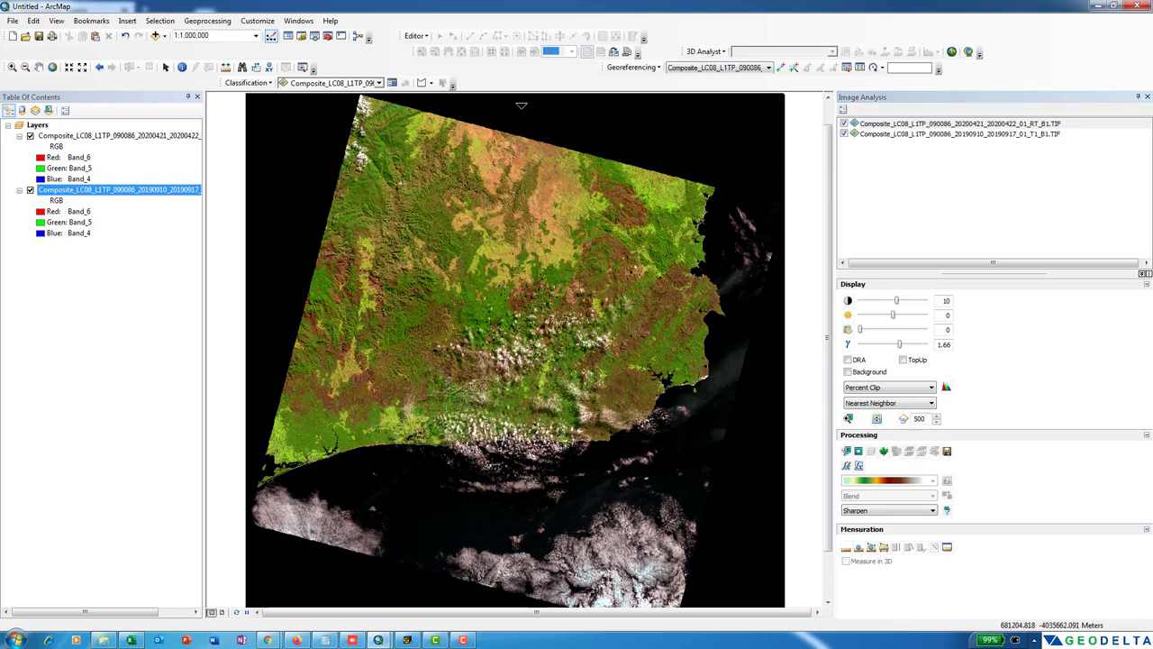
left_click_drag(521, 106, 570, 96)
left_click_drag(753, 286, 606, 320)
left_click_drag(252, 368, 270, 392)
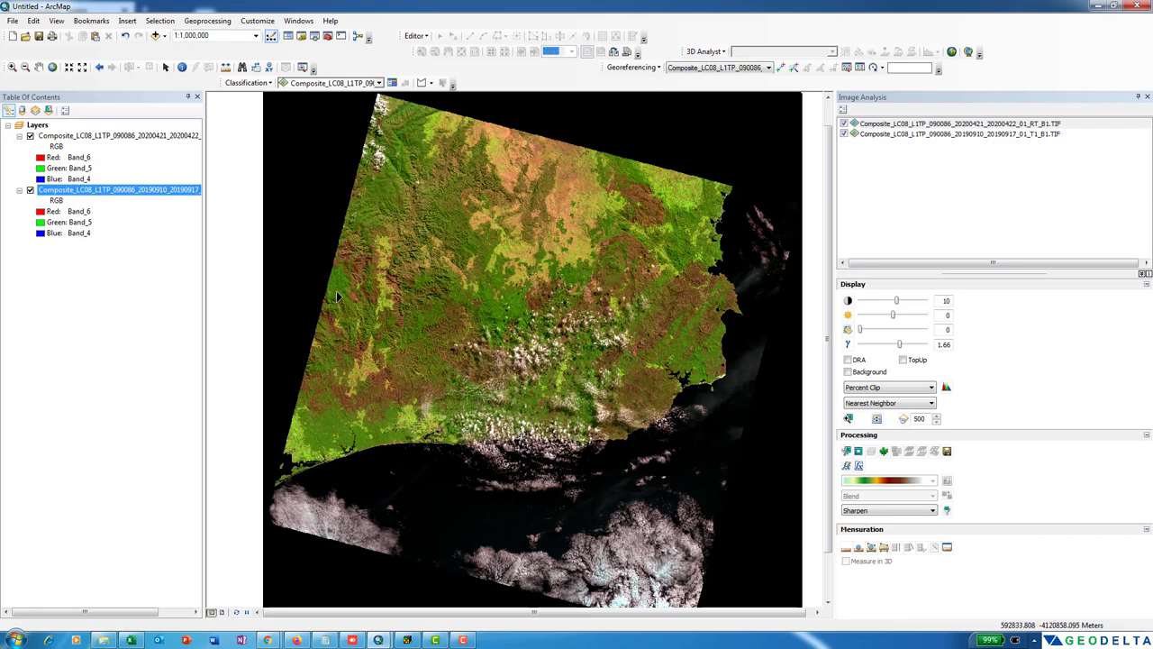
Add study_area.shp from the Change Detection folder to the map and inspect the area it outlines on the coast
left_click(155, 35)
left_click(456, 281)
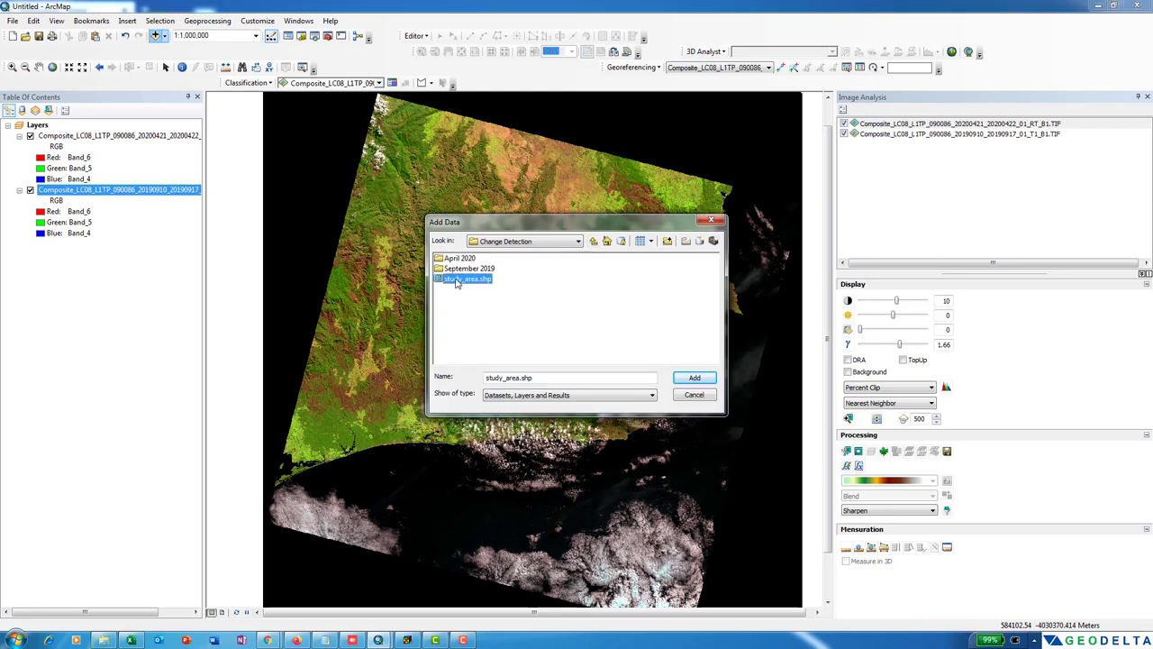
double_click(456, 281)
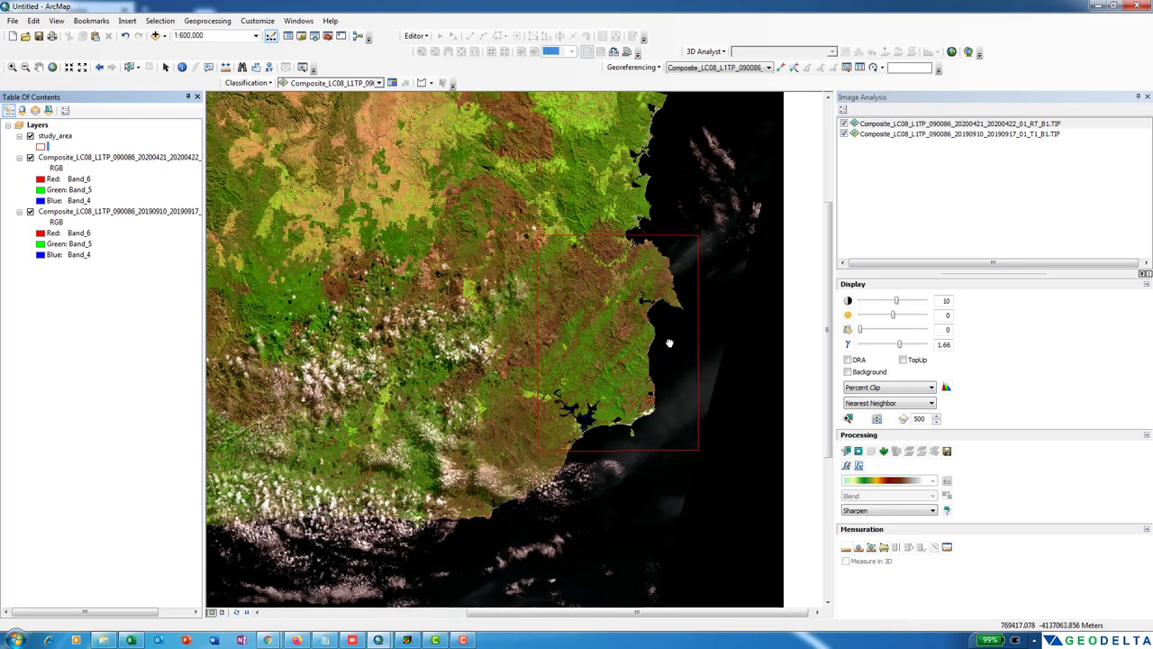
left_click_drag(669, 342, 650, 349)
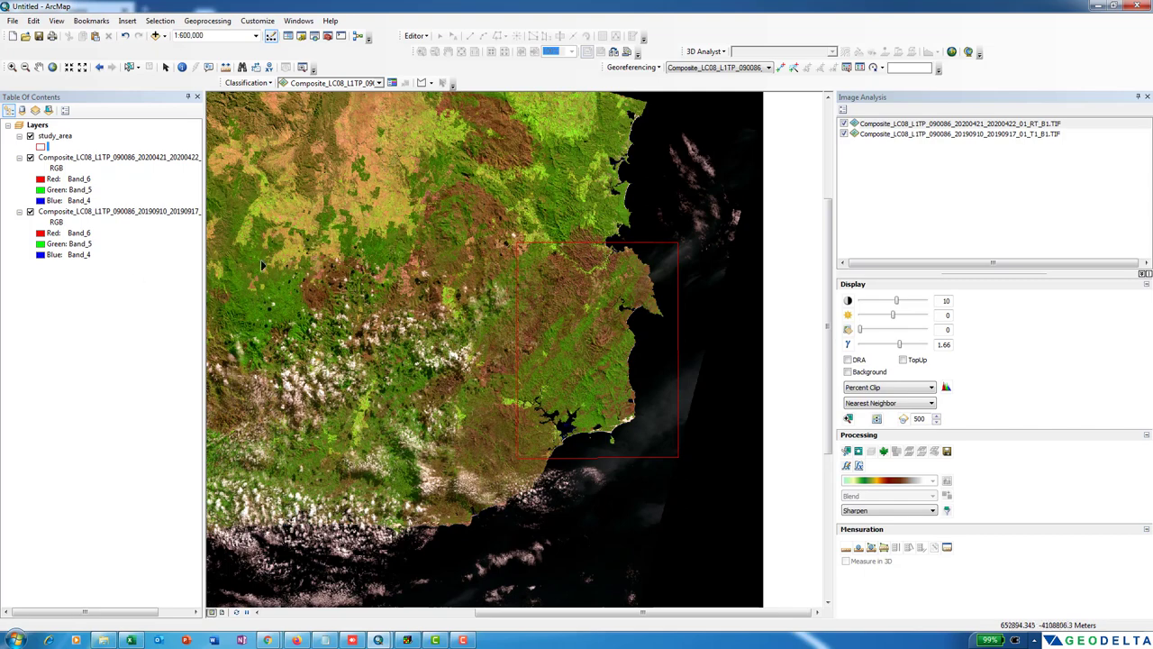
left_click_drag(490, 350, 532, 358)
scroll(532, 357, "up", 1)
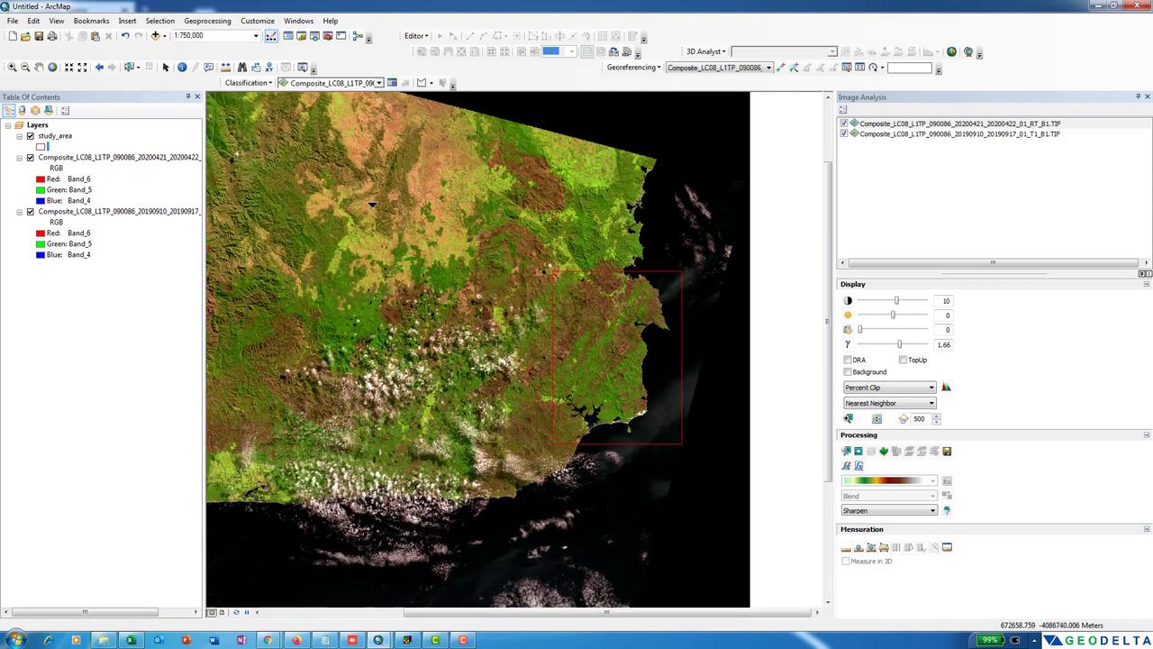
Close the Image Analysis window, search for "clip" and open the Clip (Data Management) tool
left_click(328, 35)
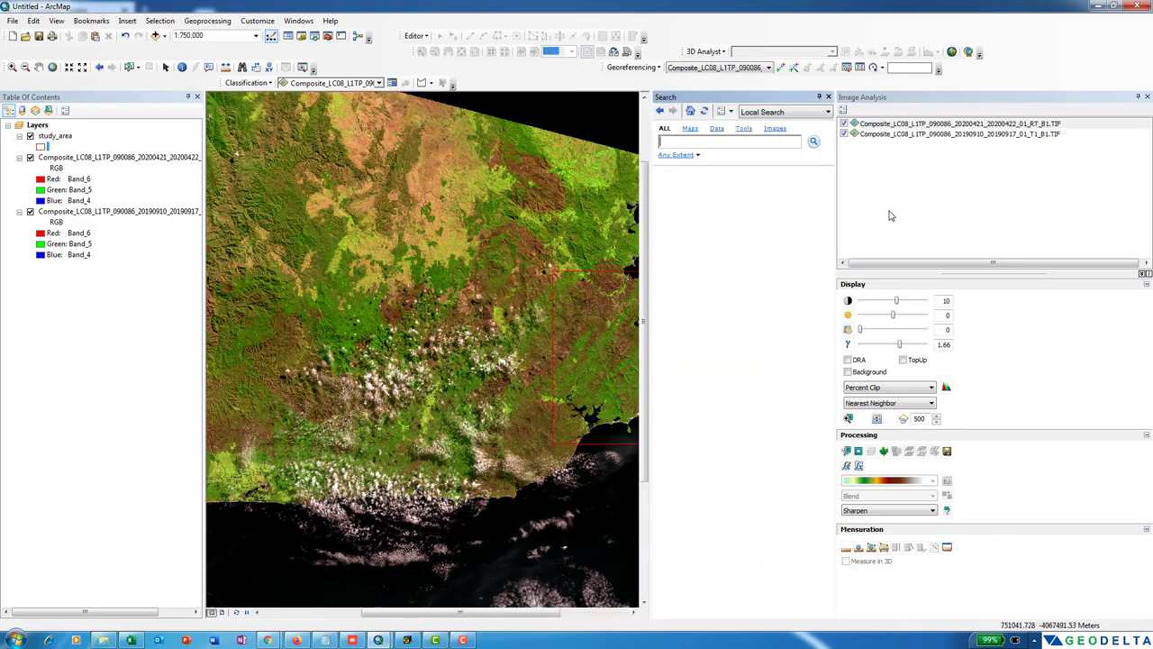
left_click(1147, 97)
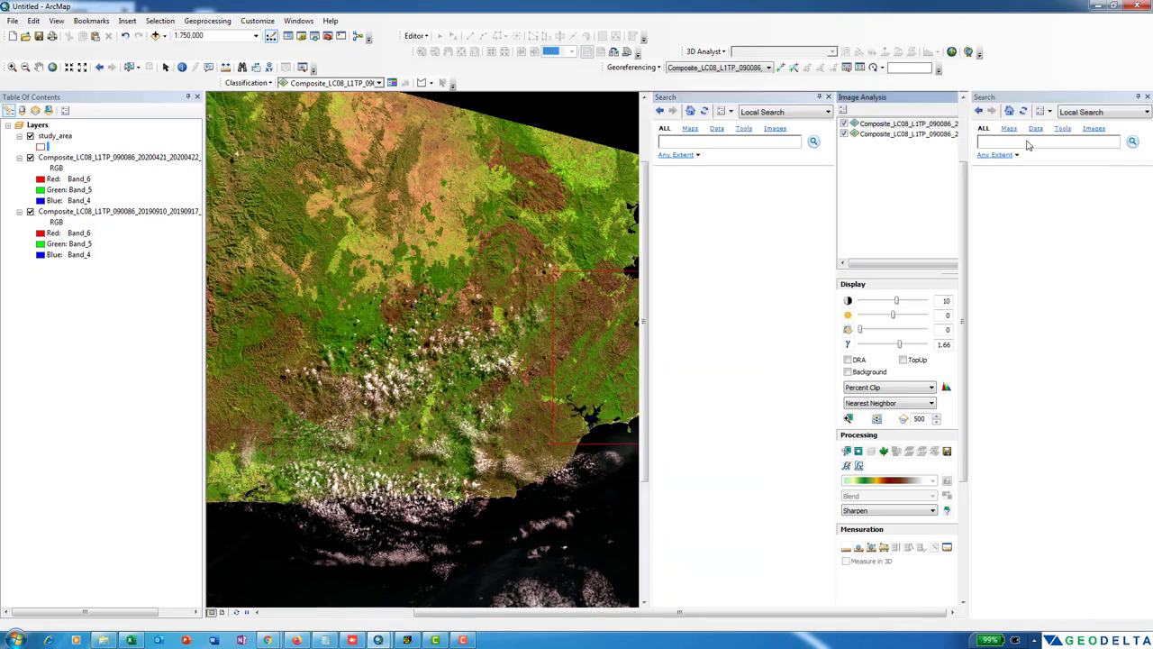
type("clip")
key("Return")
left_click(1024, 256)
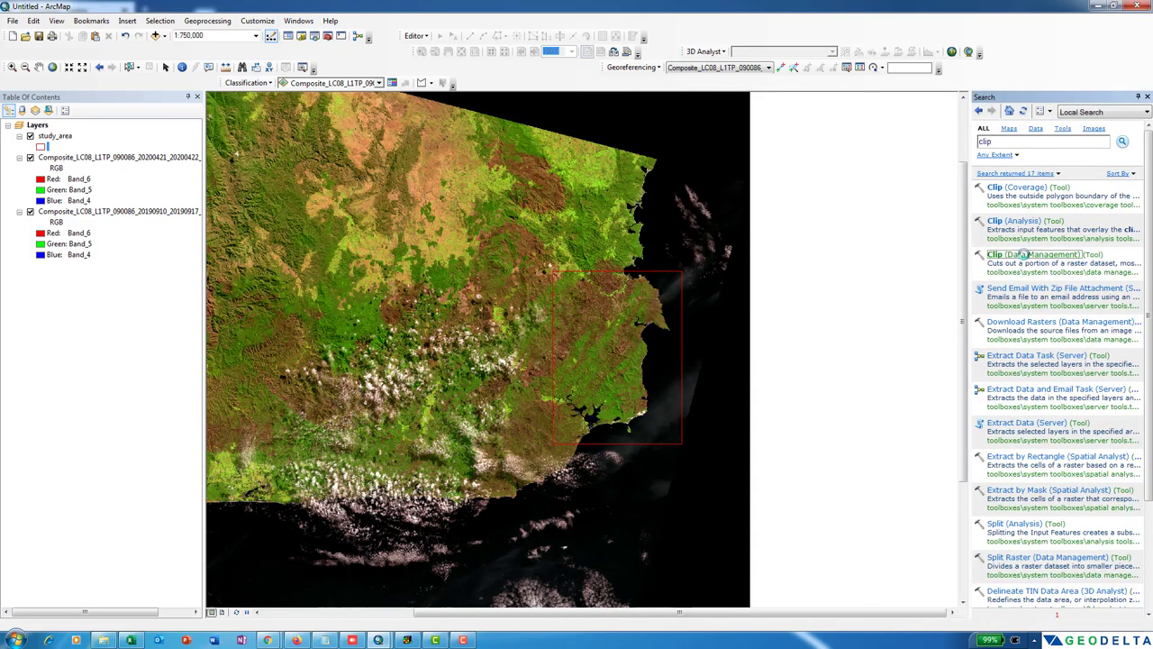
Clip the September 2019 composite to study_area, using the input features as clipping geometry, and save it as sep_2019.tif in the September 2019 folder
left_click_drag(128, 216, 309, 183)
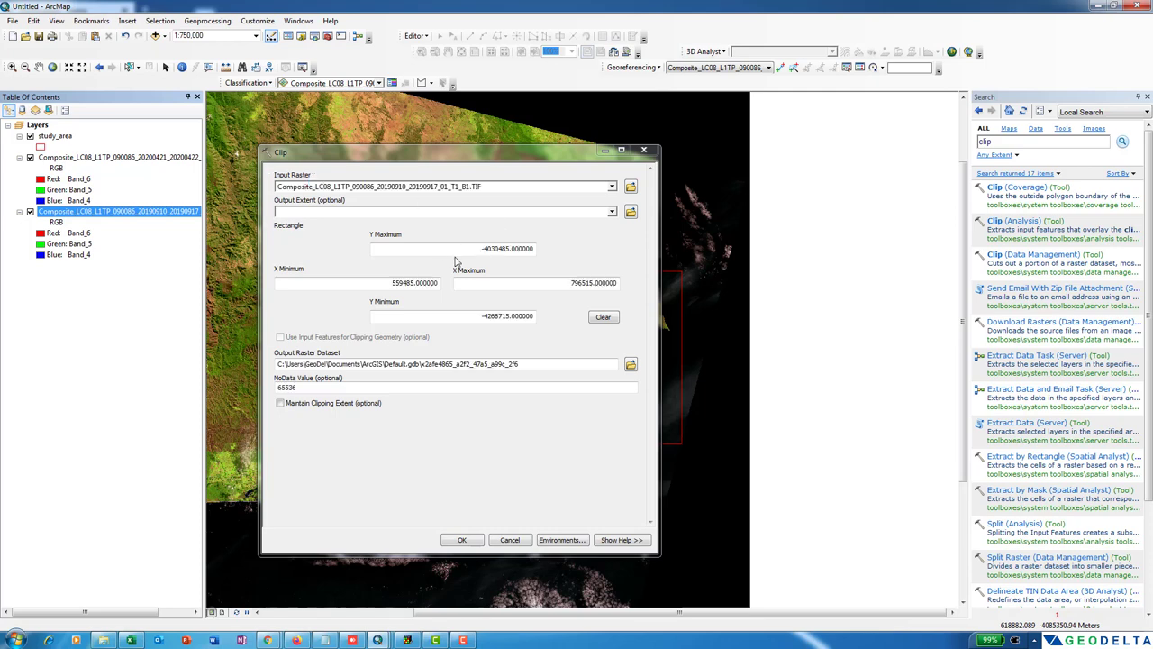
left_click(611, 211)
left_click(325, 228)
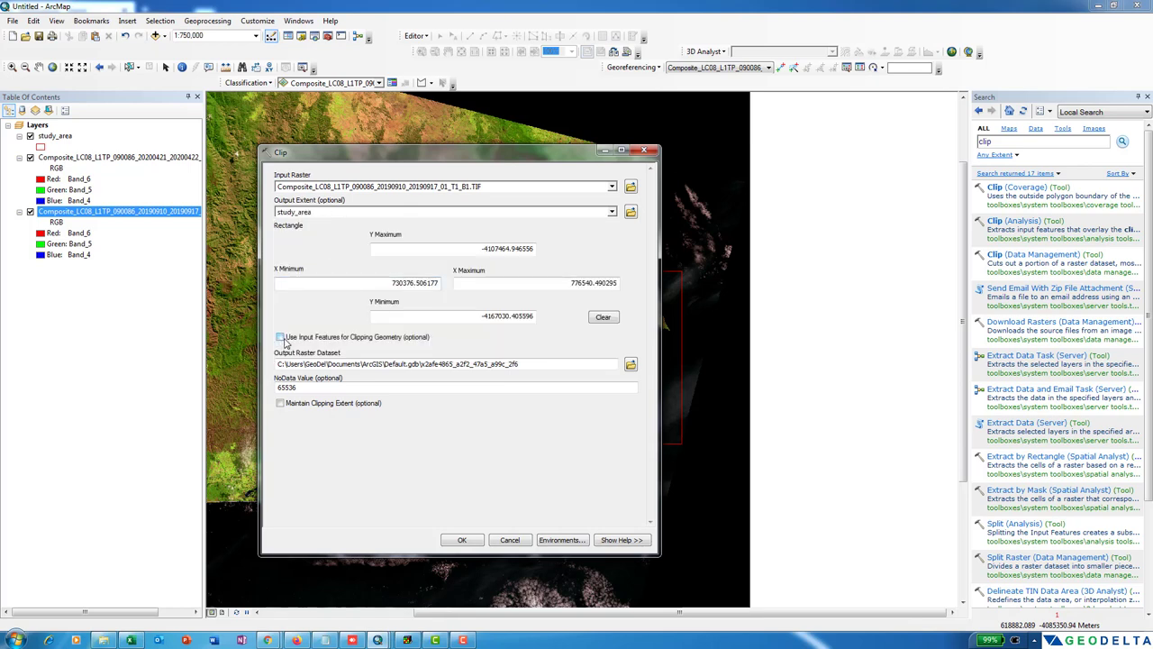
left_click(631, 367)
type("sep")
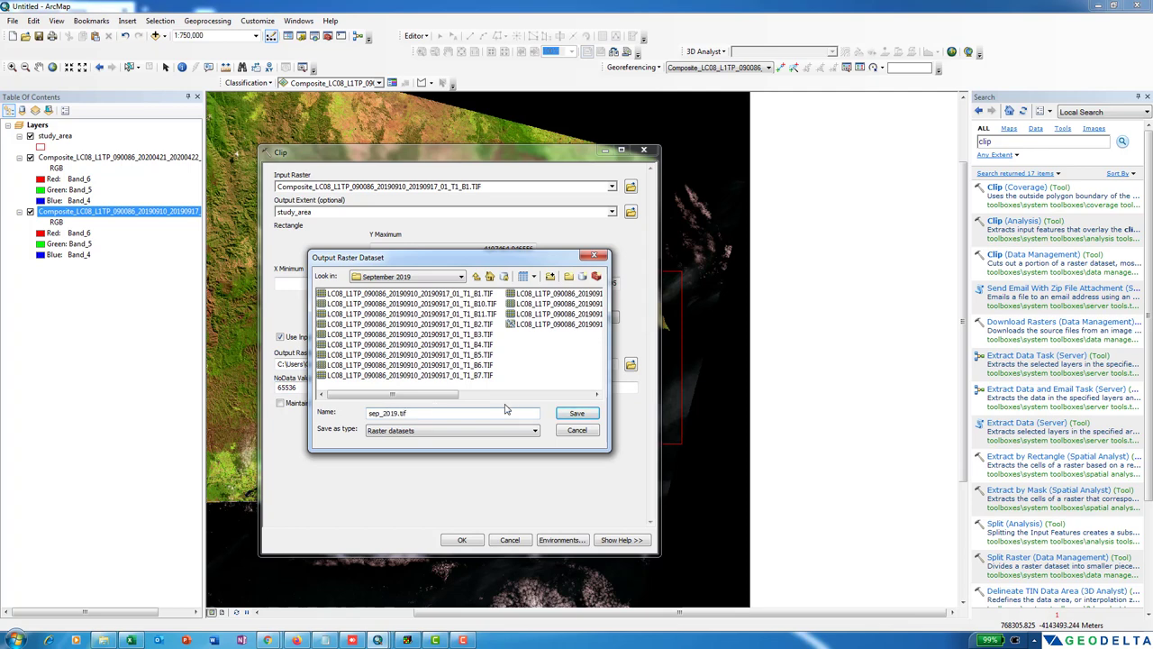
type("_2019.tif")
left_click(576, 413)
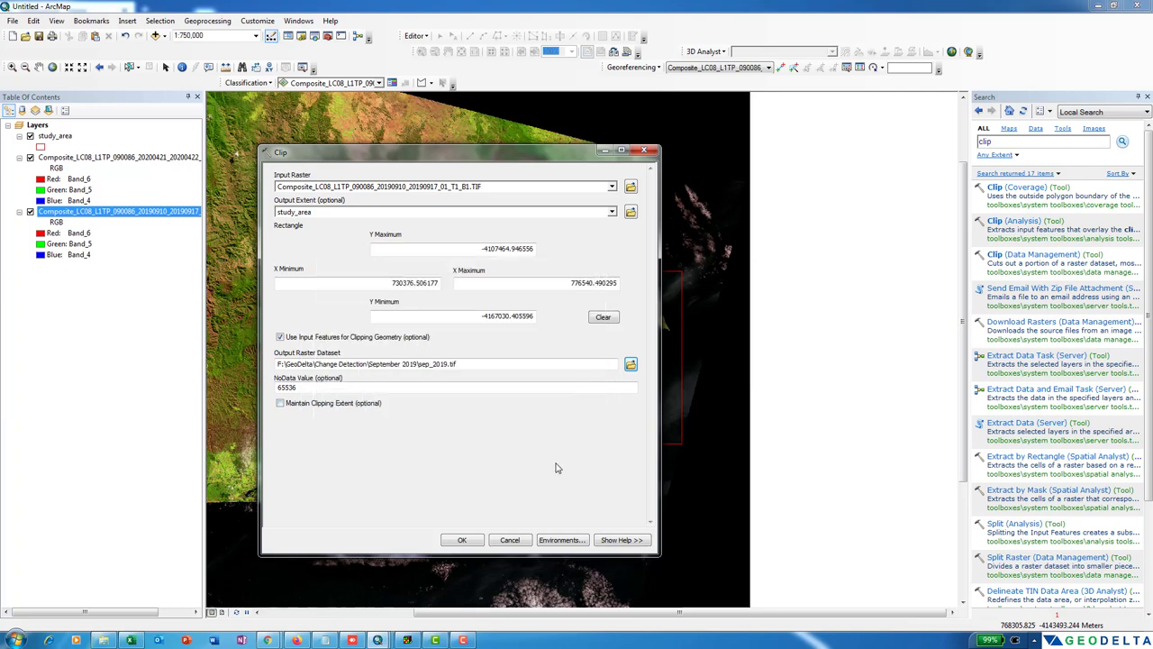
left_click(475, 547)
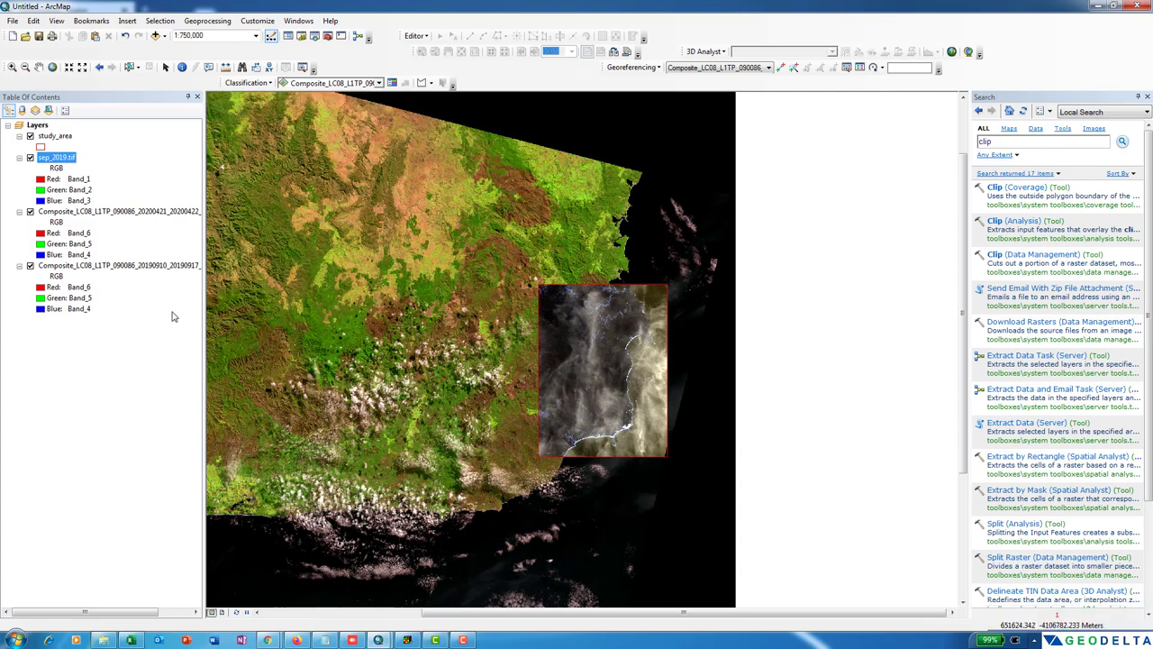
Remove the full-scene September 2019 composite layer from the map
left_click(115, 269)
right_click(114, 269)
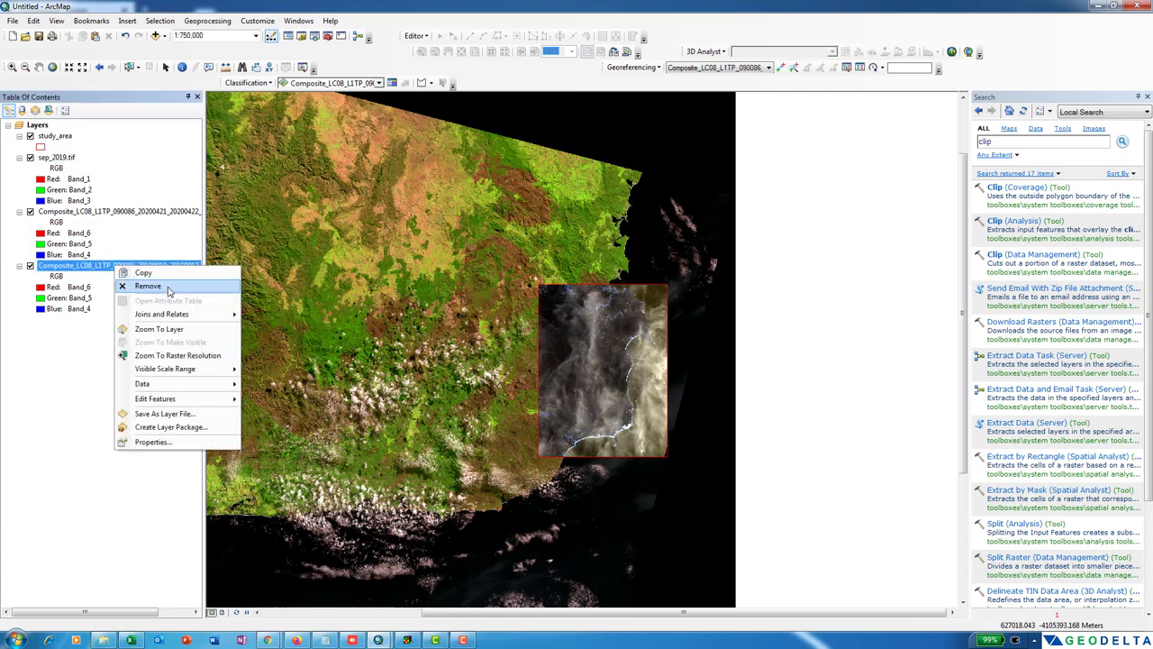
left_click(149, 285)
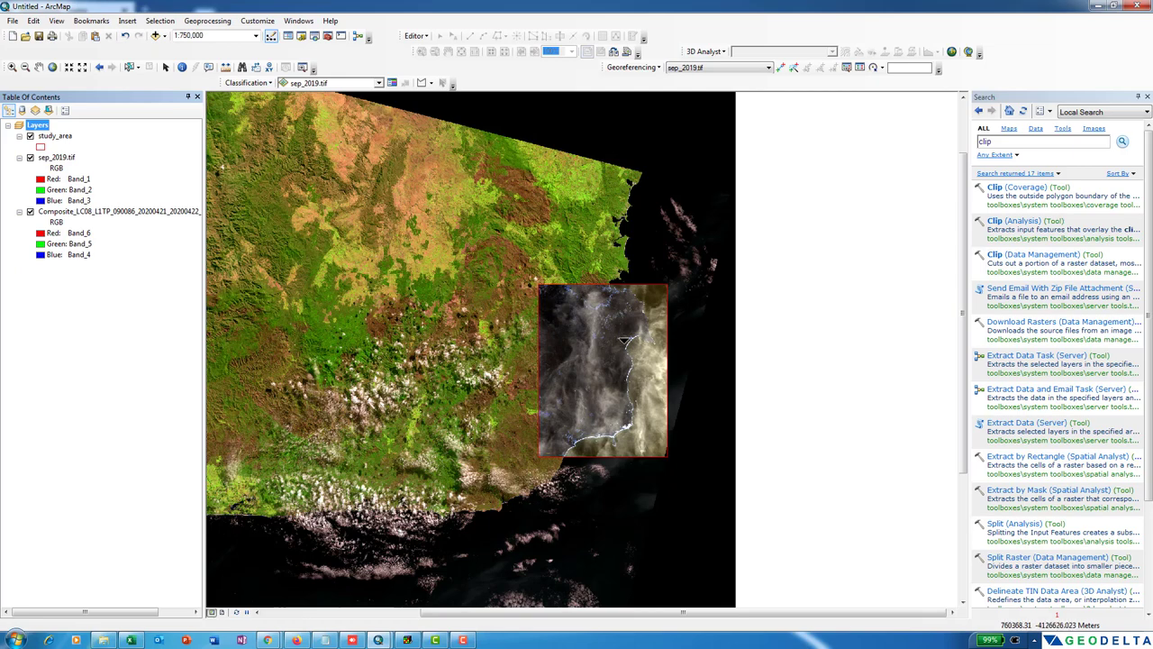
Clip the April 2020 composite to study_area, using the input features as clipping geometry, and save it as apr_2020.tif in the April 2020 folder
left_click(1033, 259)
left_click(122, 213)
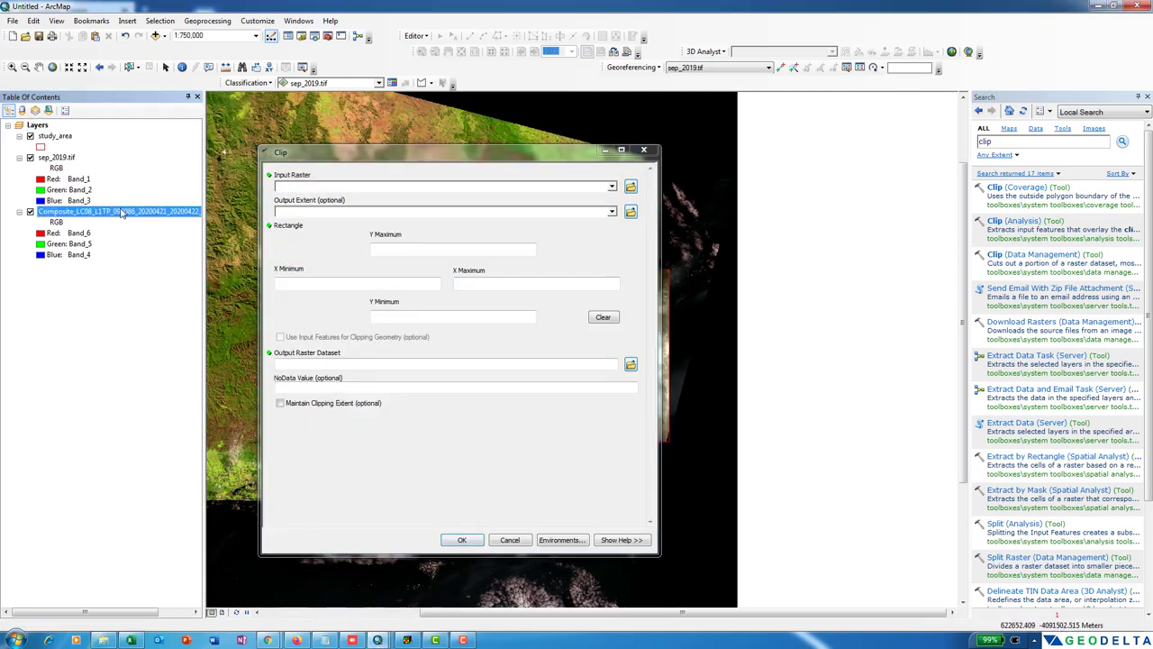
left_click_drag(121, 213, 332, 191)
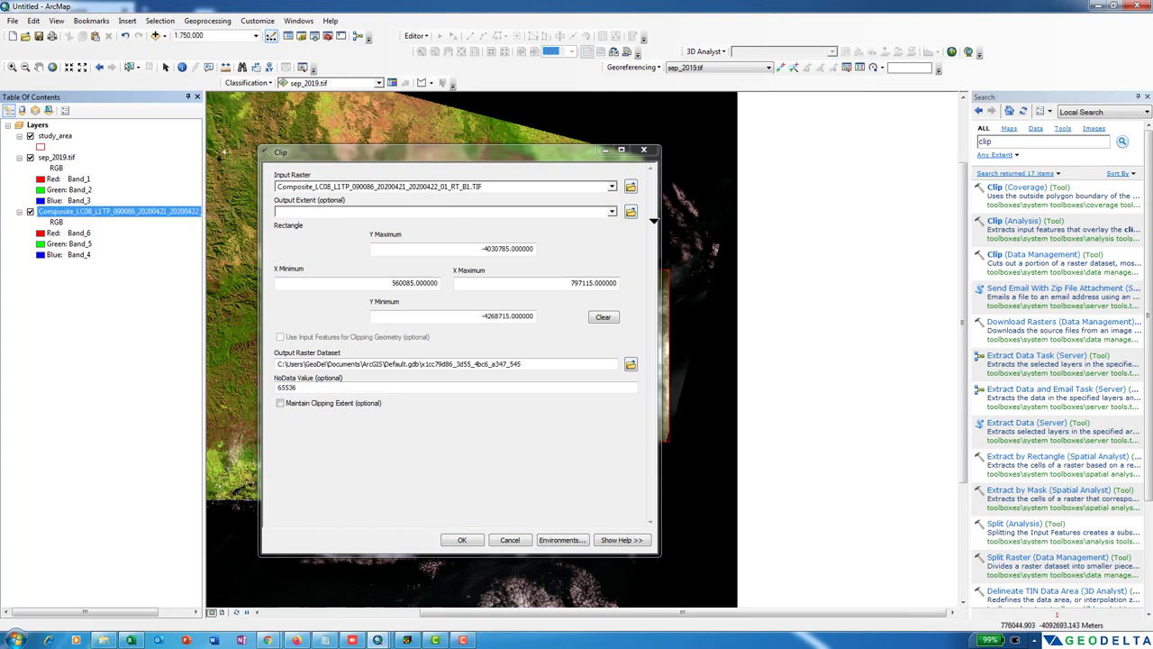
left_click(612, 210)
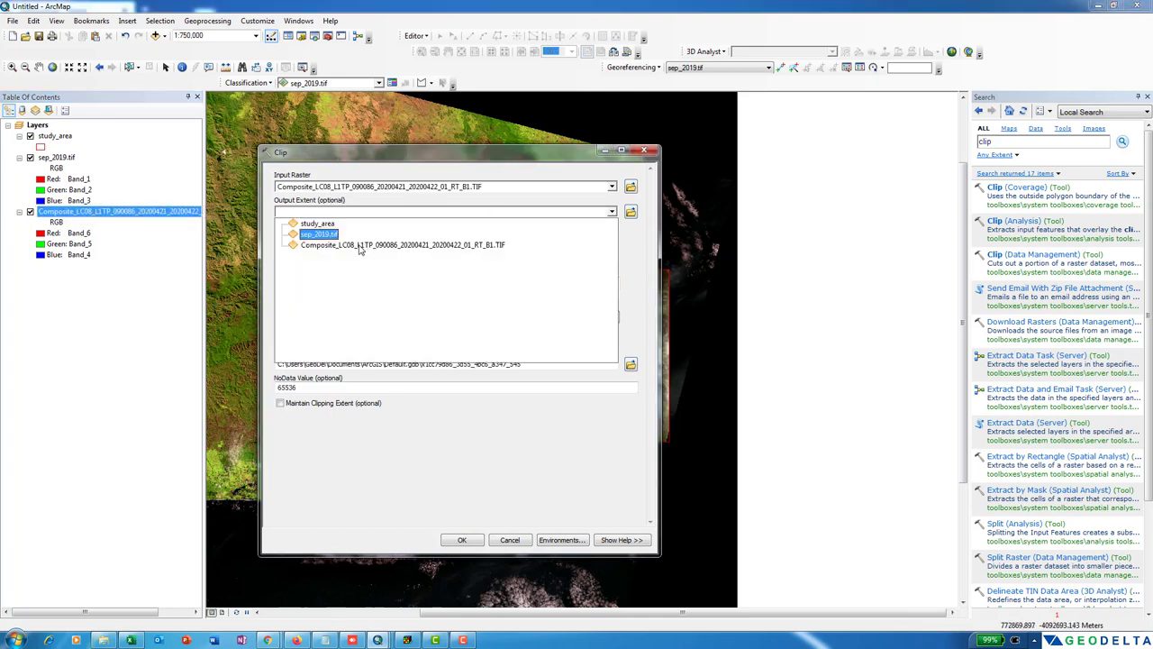
left_click(316, 224)
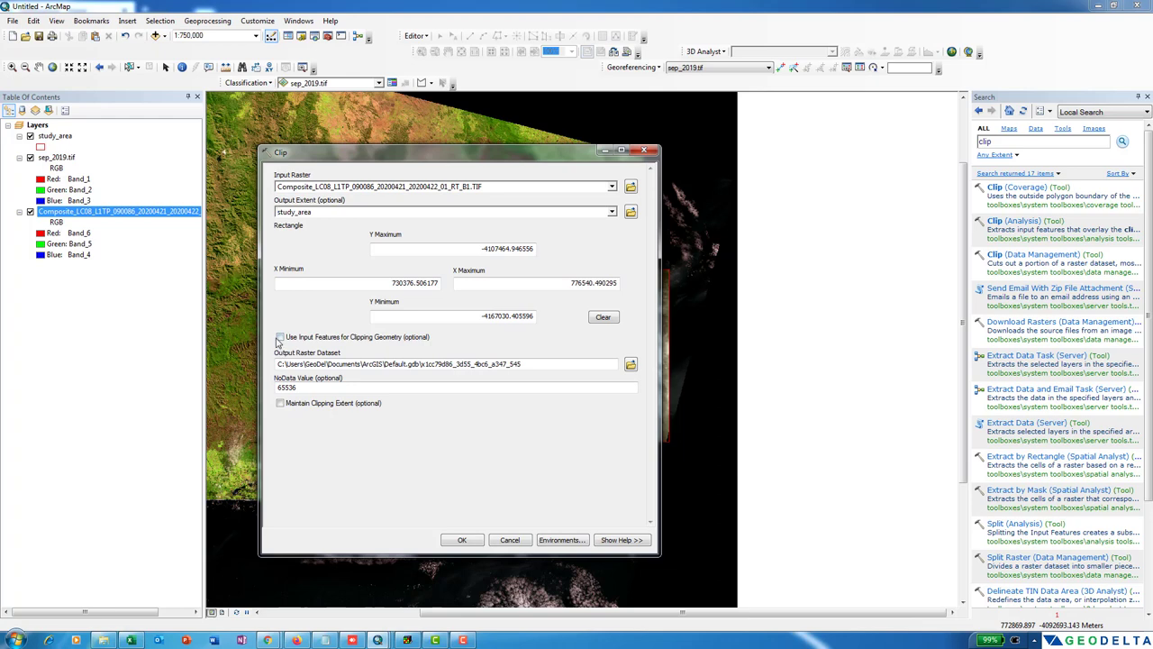
left_click(280, 337)
left_click(631, 364)
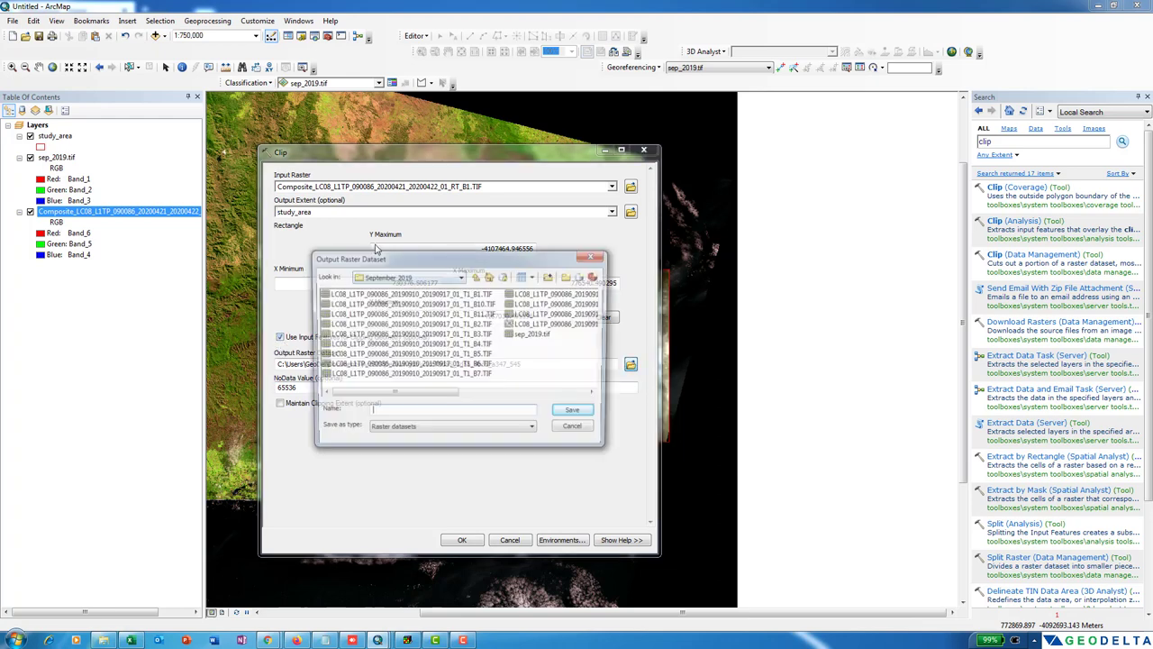
left_click(405, 413)
type("apr_2020.")
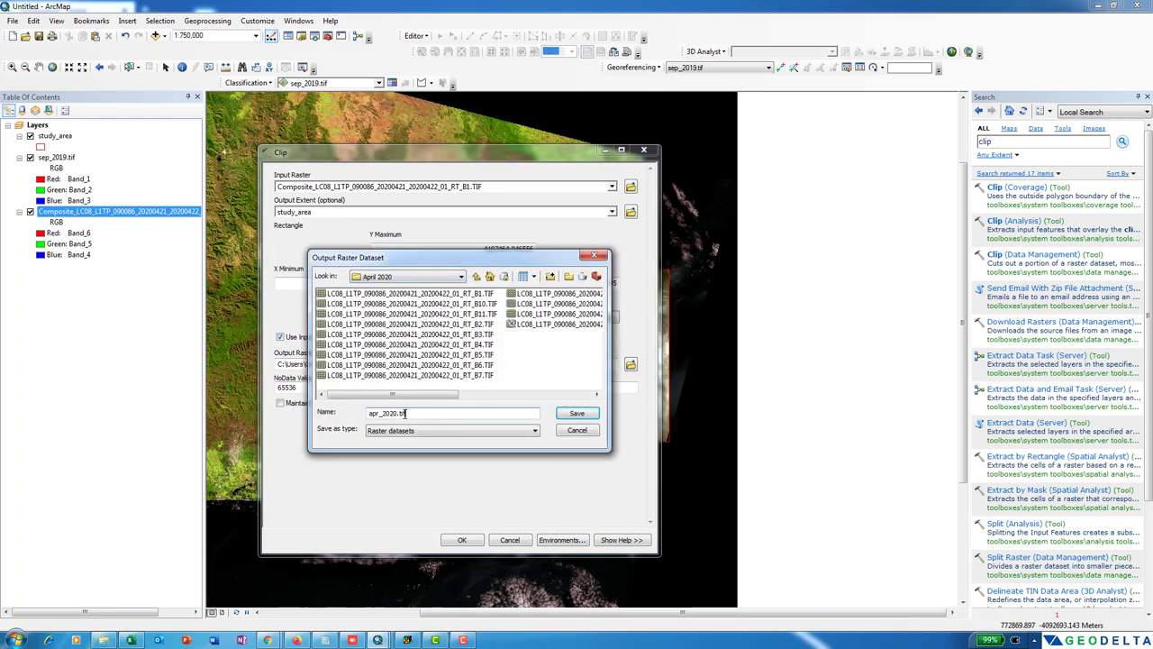
type("tif")
left_click(565, 416)
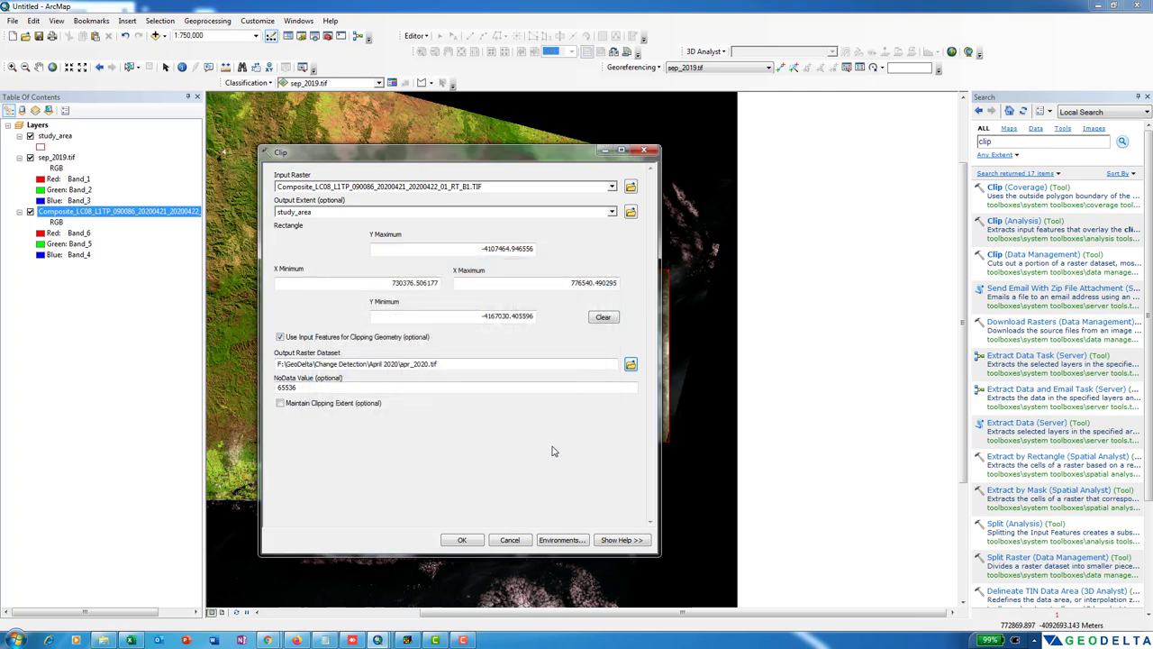
left_click(462, 540)
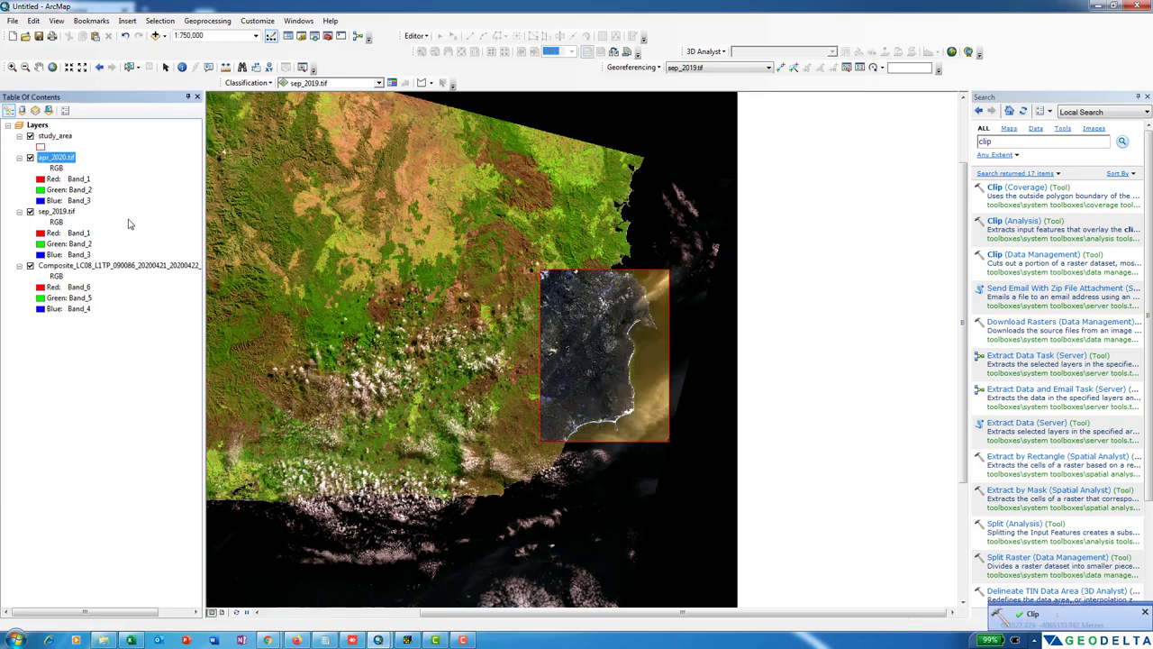
Remove the full-scene April 2020 composite layer and hide study_area so only the clipped images display
right_click(126, 267)
left_click(156, 285)
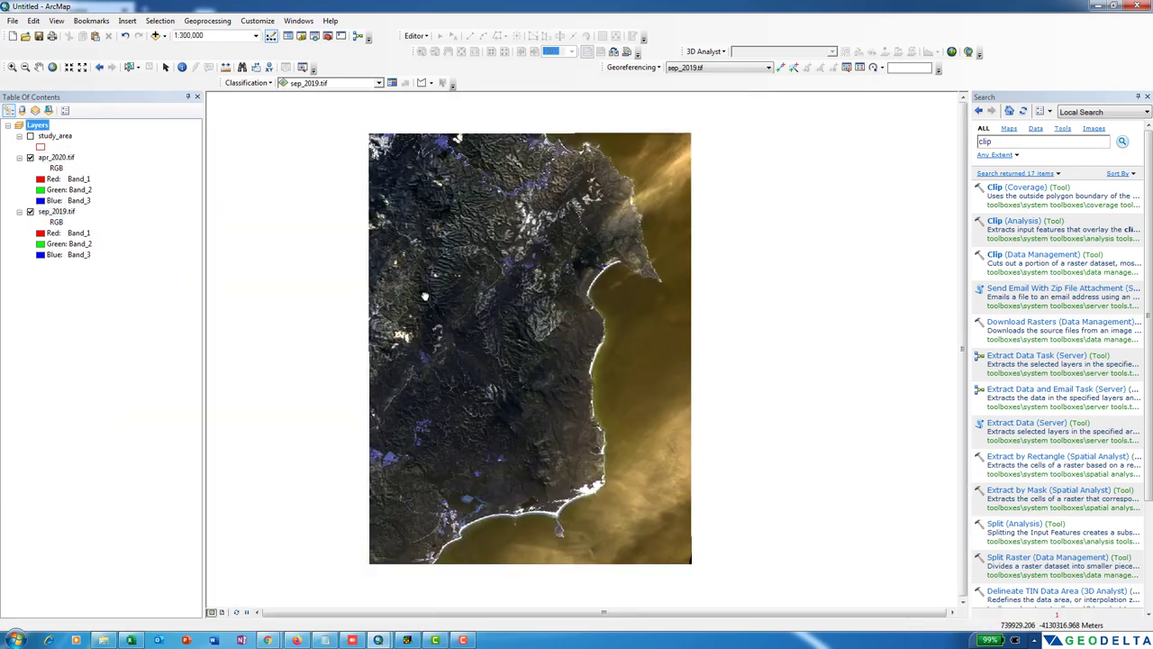
left_click(58, 158)
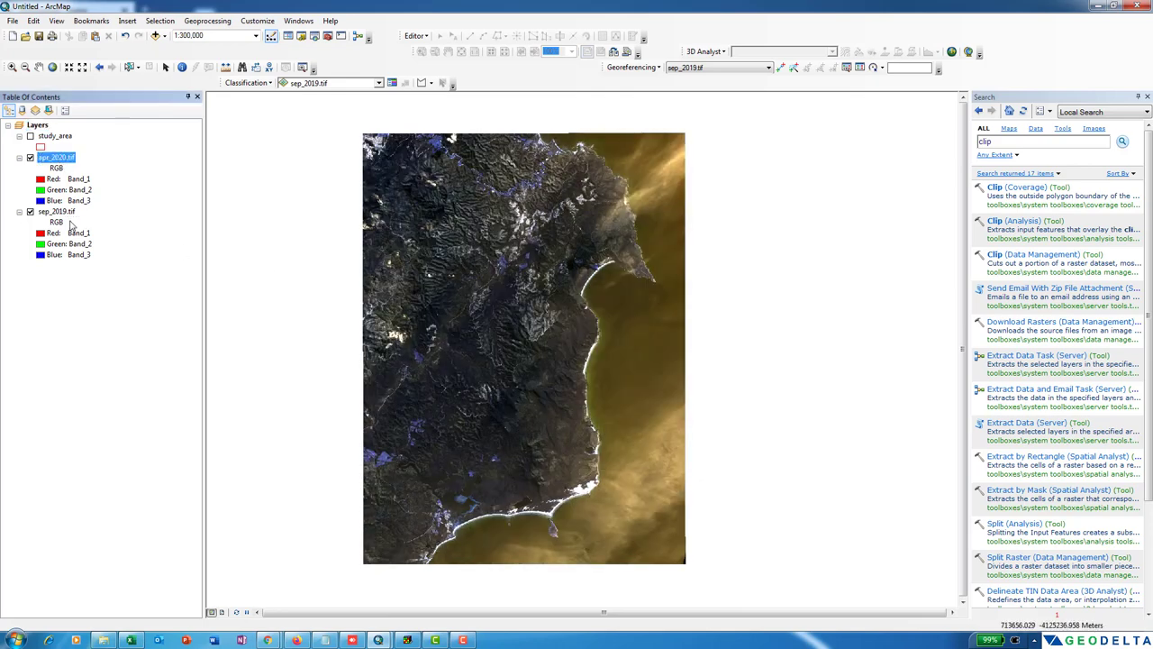
Display sep_2019.tif with Band_6 as red, Band_5 as green and Band_4 as blue
left_click(57, 213)
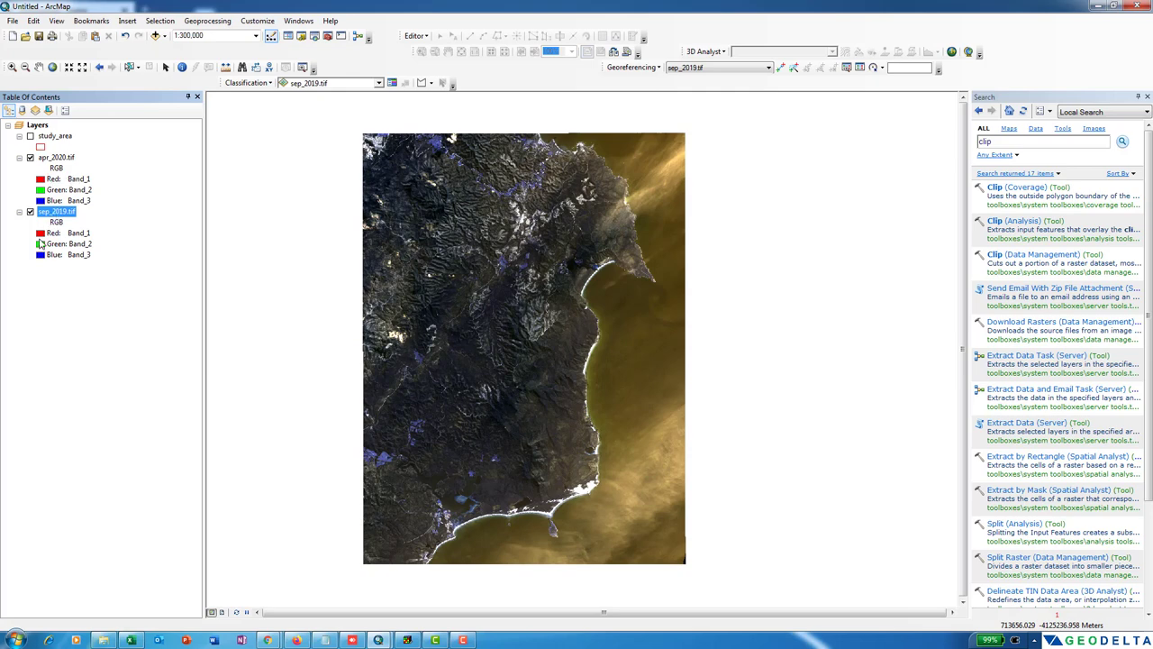
left_click(47, 234)
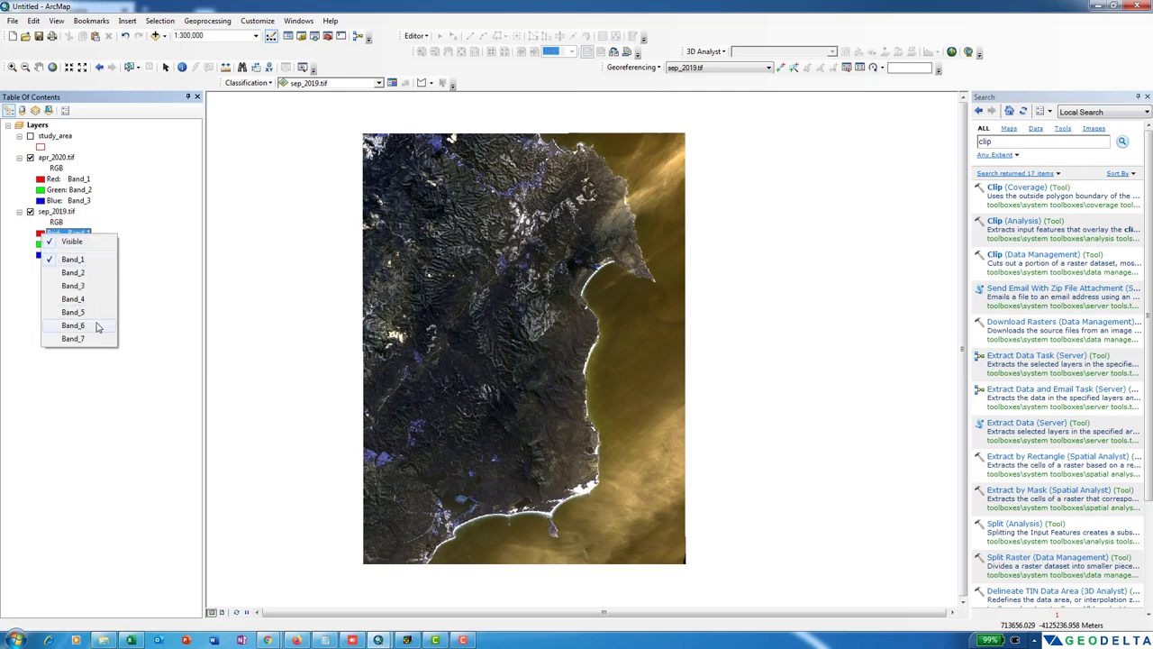
left_click(93, 324)
left_click(50, 244)
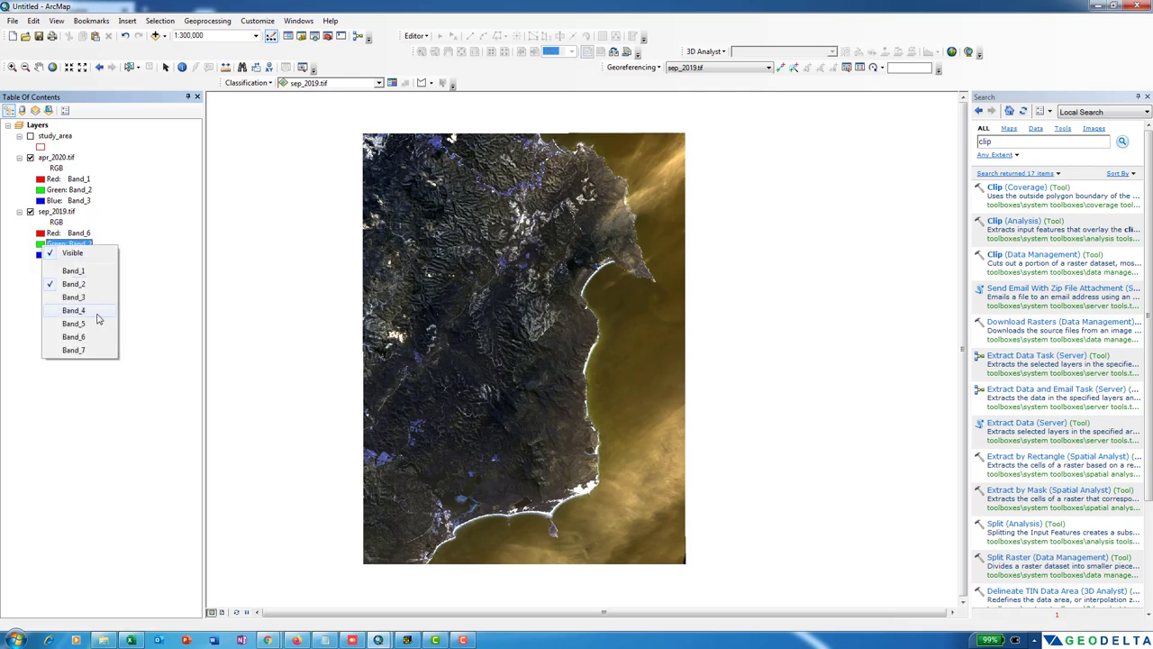
left_click(90, 325)
left_click(46, 255)
left_click(89, 324)
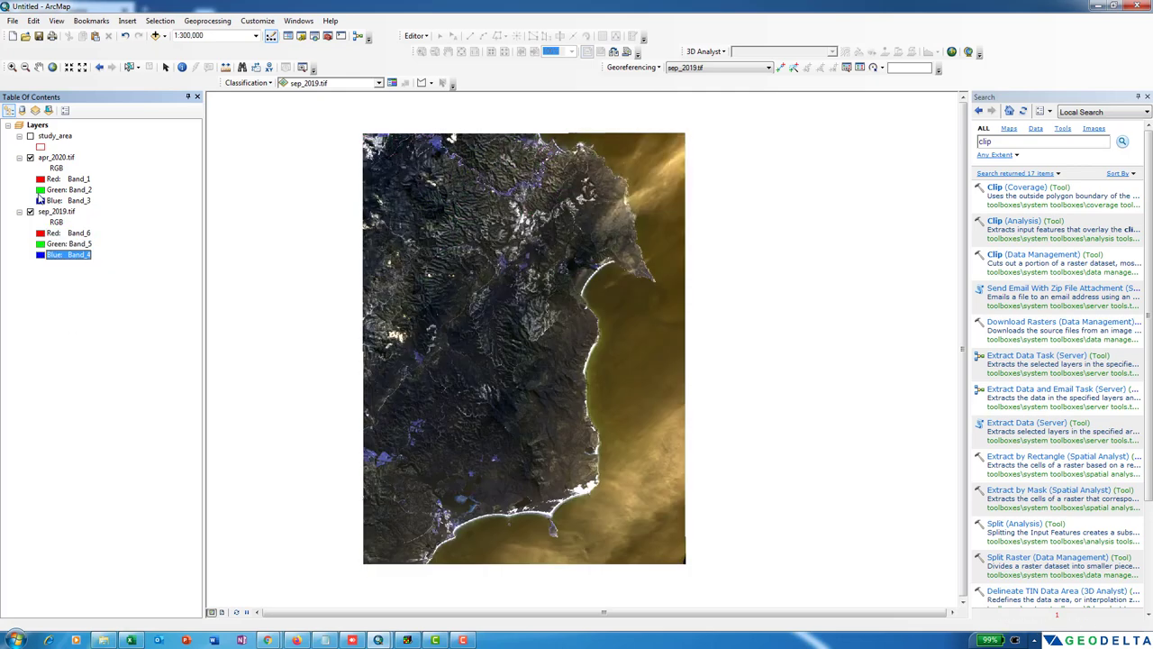
Display apr_2020.tif with Band_6 as red, Band_5 as green and Band_4 as blue
left_click(40, 180)
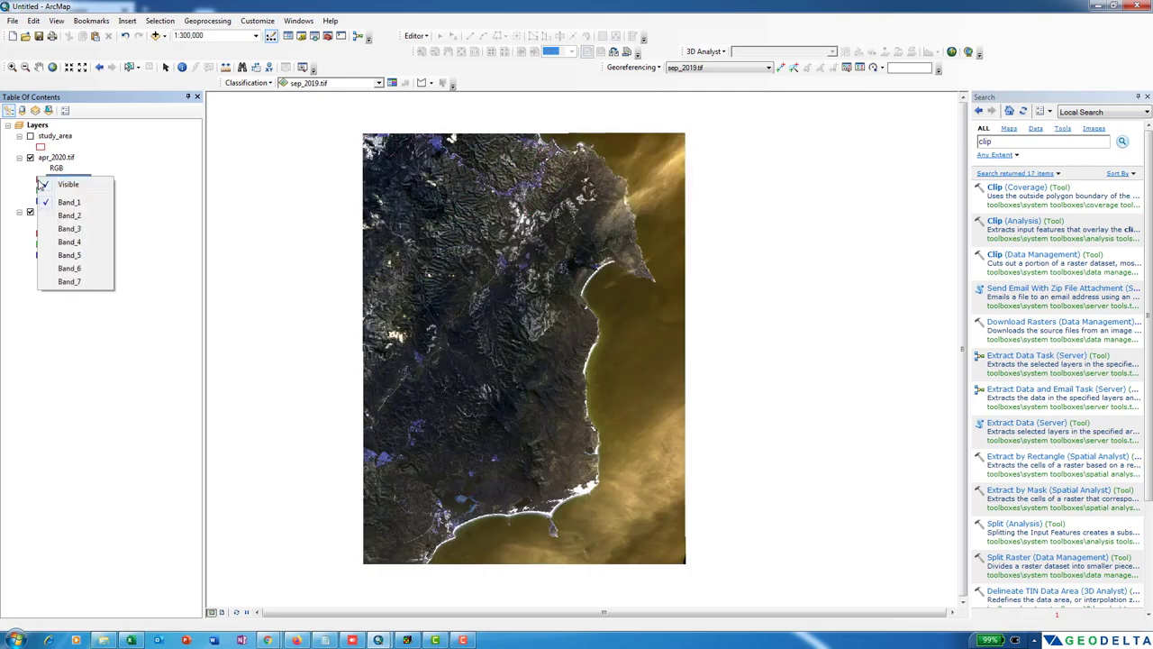
left_click(69, 267)
left_click(40, 190)
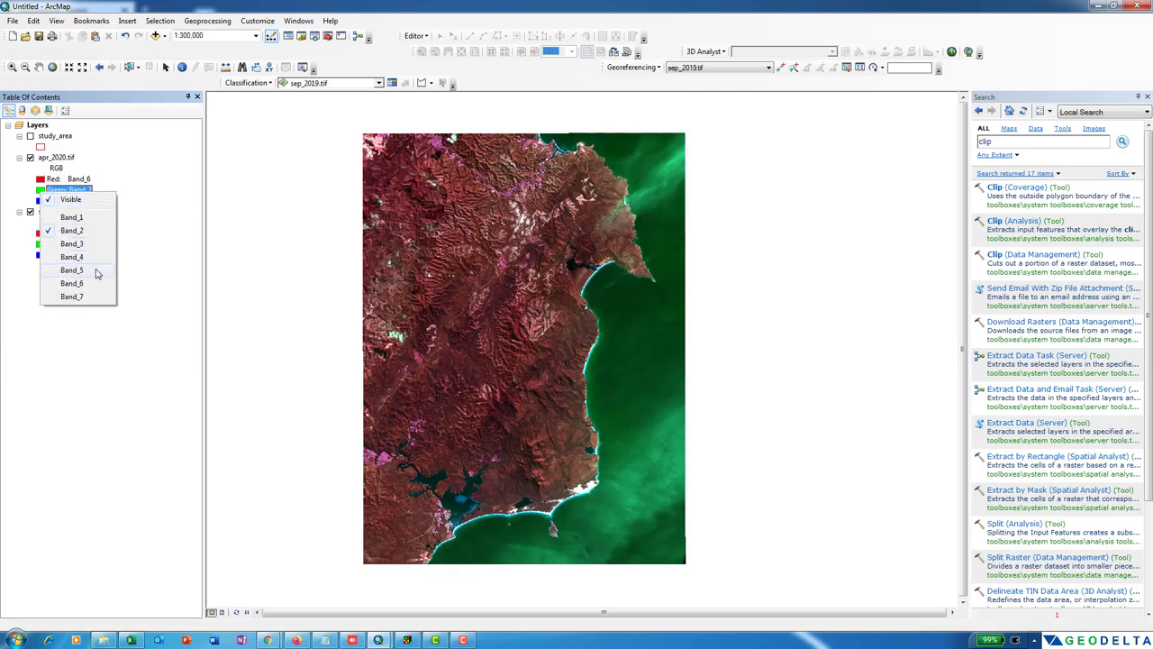
left_click(86, 270)
left_click(39, 200)
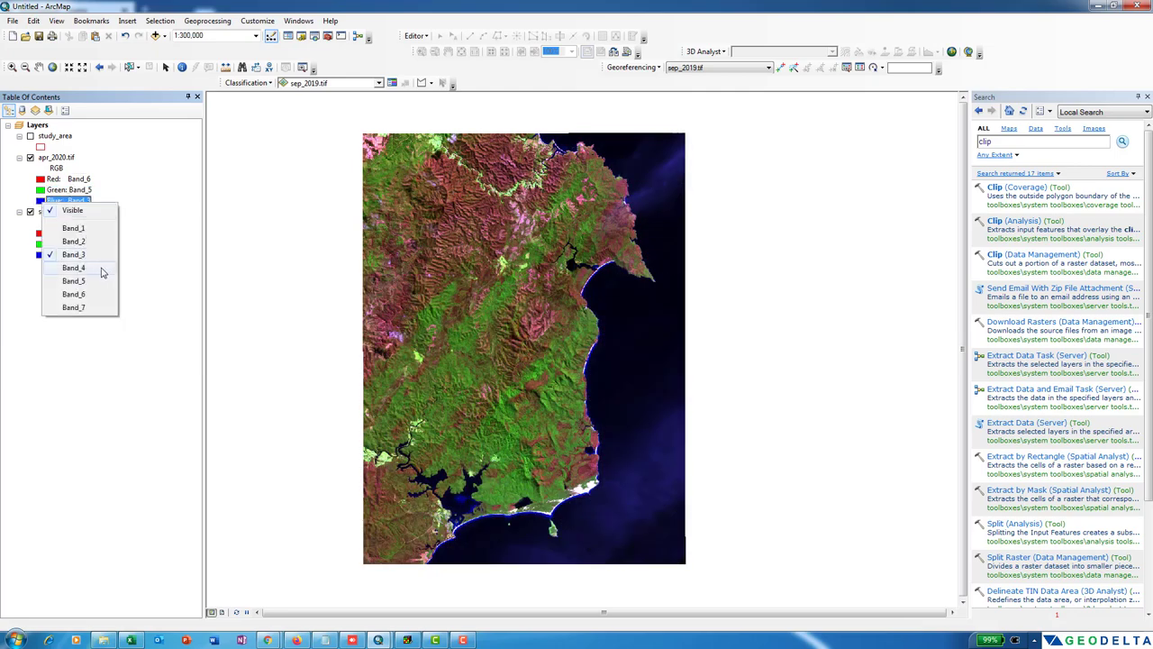
left_click(105, 268)
mouse_move(552, 402)
left_mouse_down()
mouse_move(532, 407)
mouse_move(569, 410)
left_mouse_up()
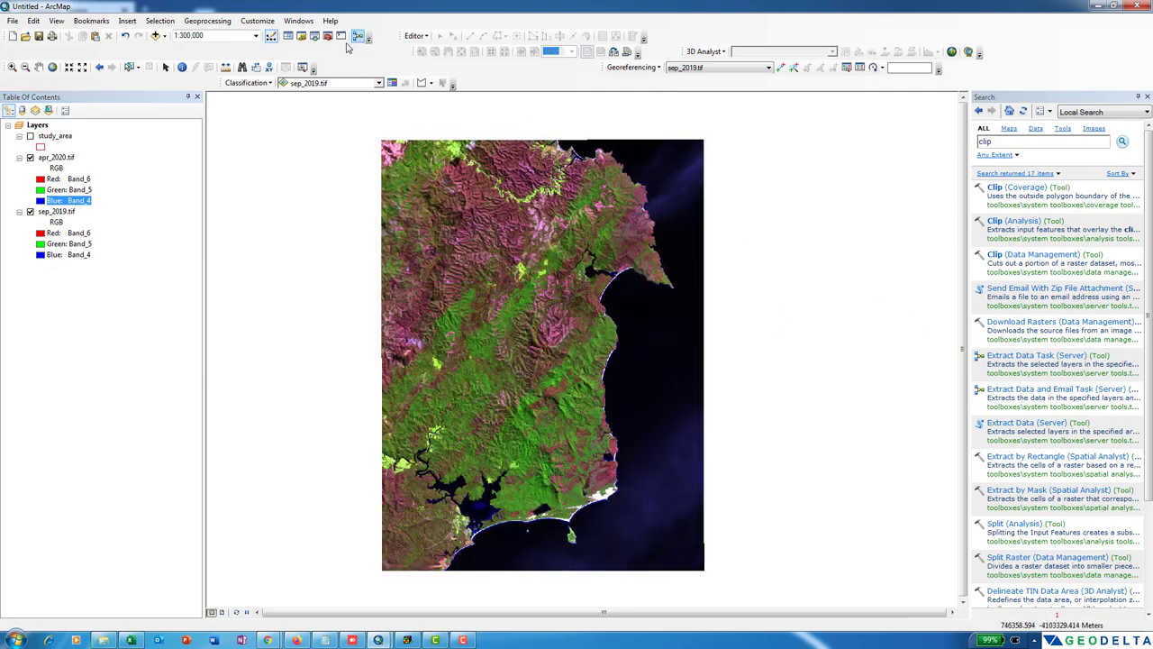
Open the Image Analysis window in place of Search, narrow it and select apr_2020.tif in its layer list
left_click(298, 20)
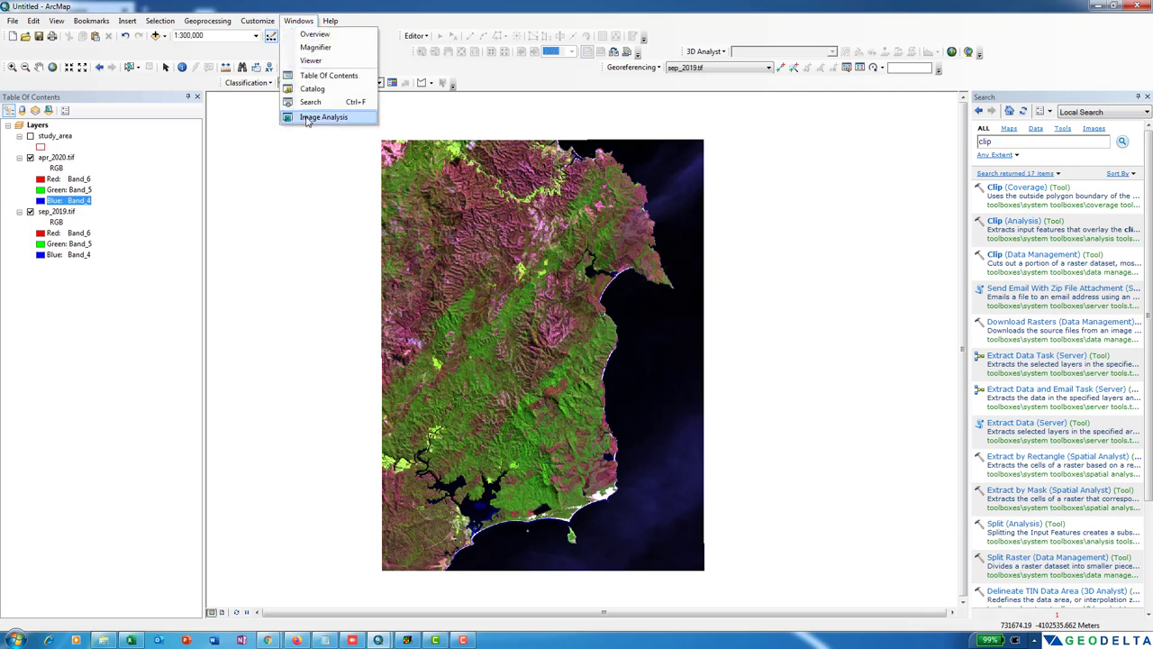
left_click(308, 117)
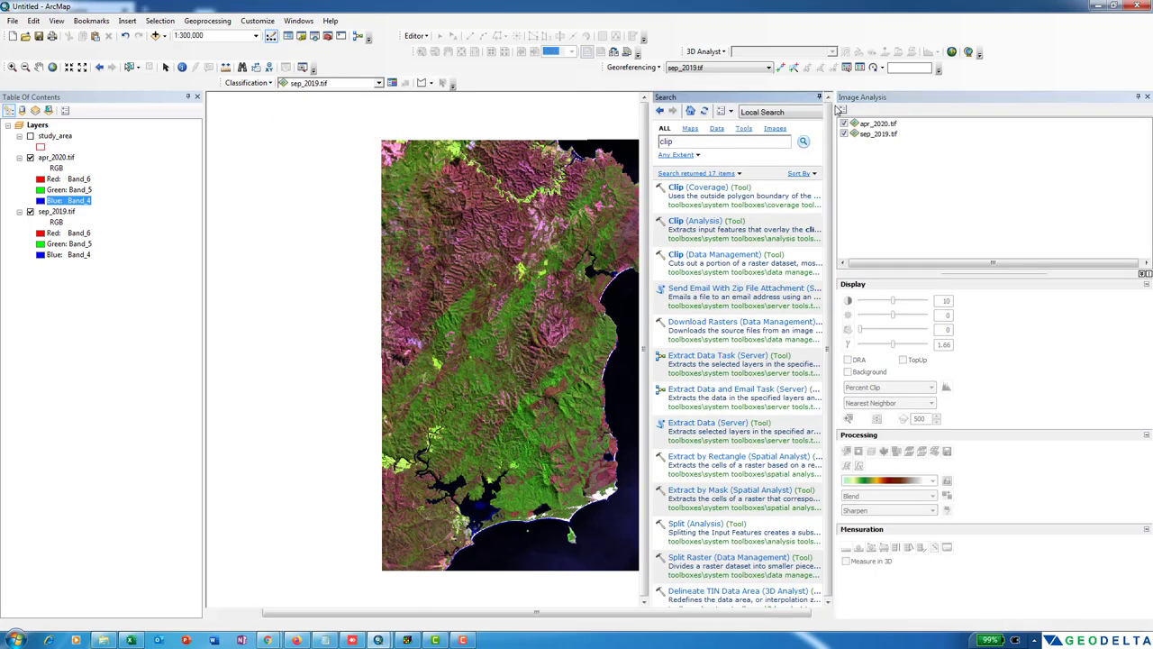
left_click(828, 97)
left_click(874, 124)
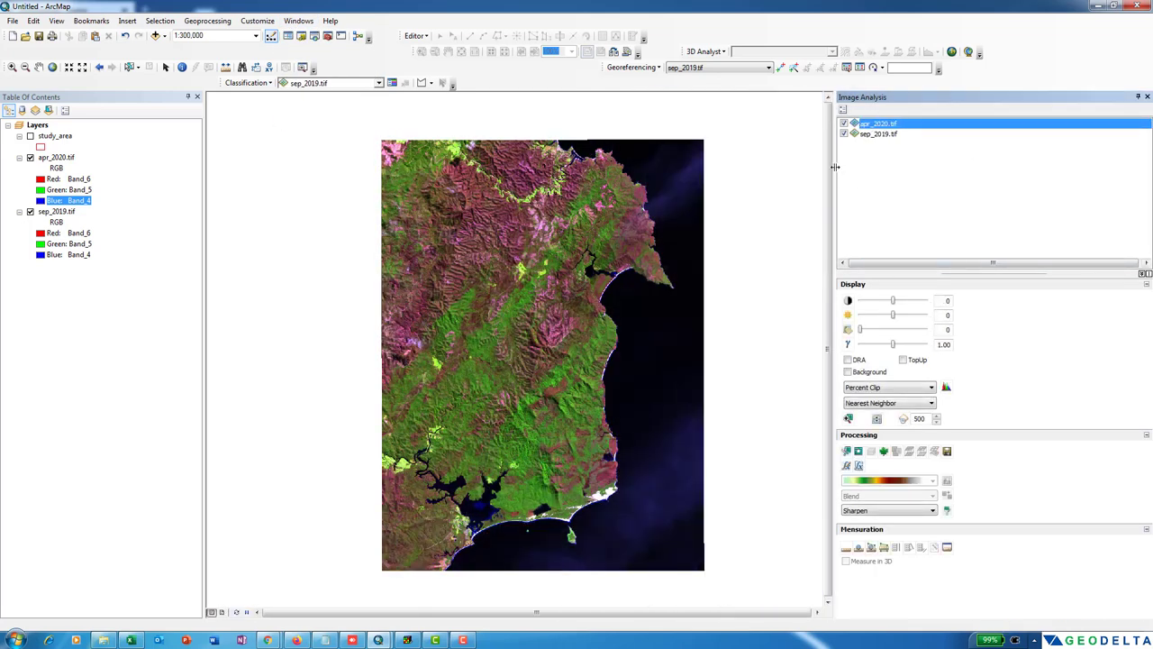
left_click_drag(835, 170, 887, 169)
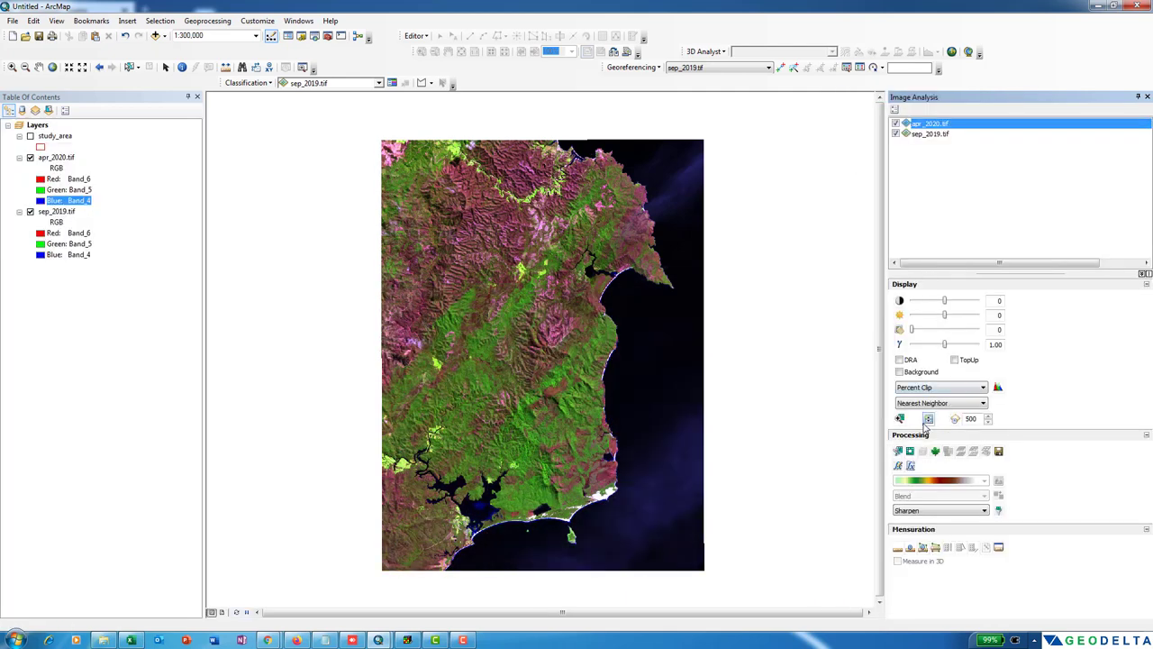
Swipe apr_2020.tif over sep_2019.tif to compare the land cover before and after the fires
left_click(928, 420)
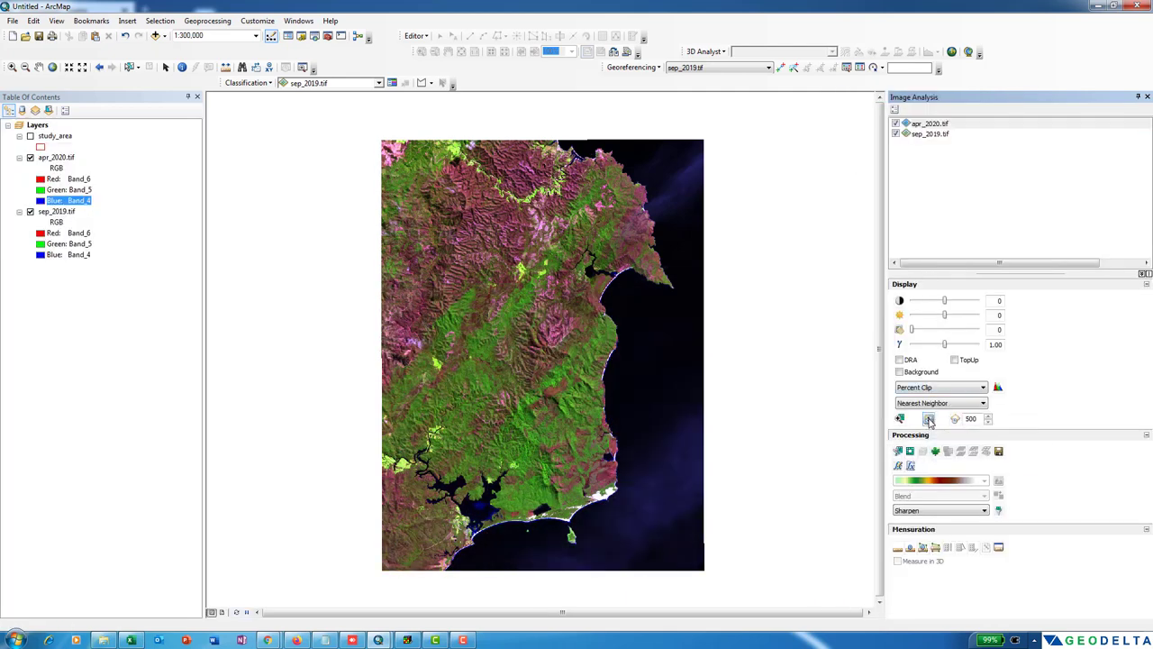
left_click_drag(587, 146, 631, 267)
left_click_drag(649, 346, 667, 267)
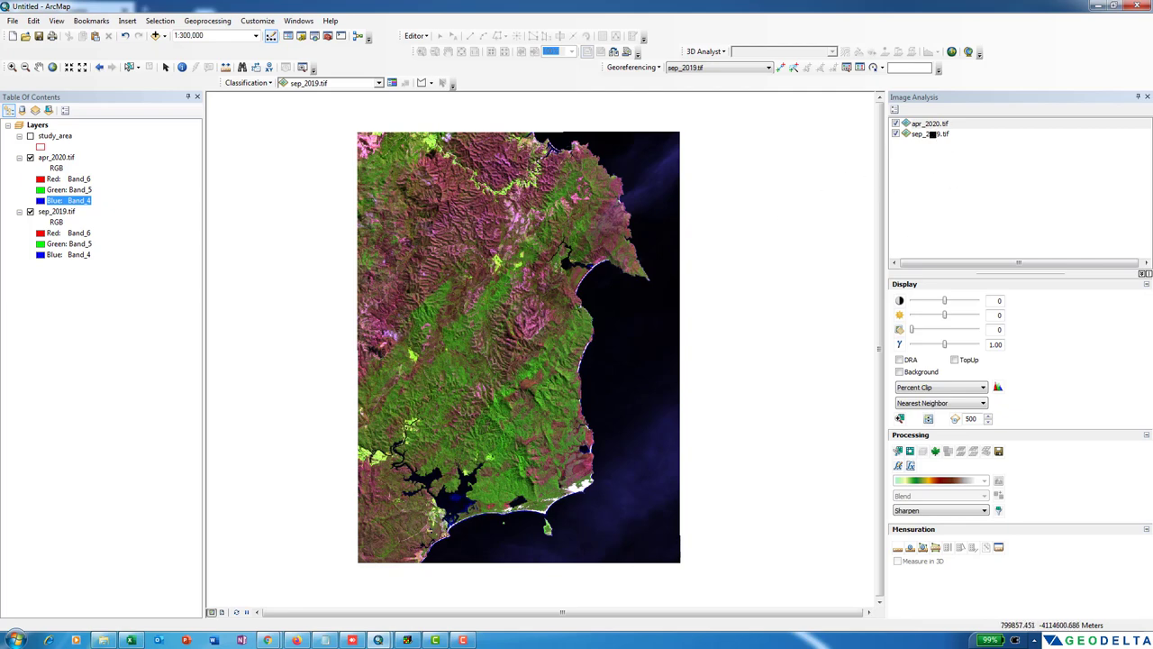
Create a Difference raster from apr_2020.tif and sep_2019.tif
left_click(933, 134, "shift")
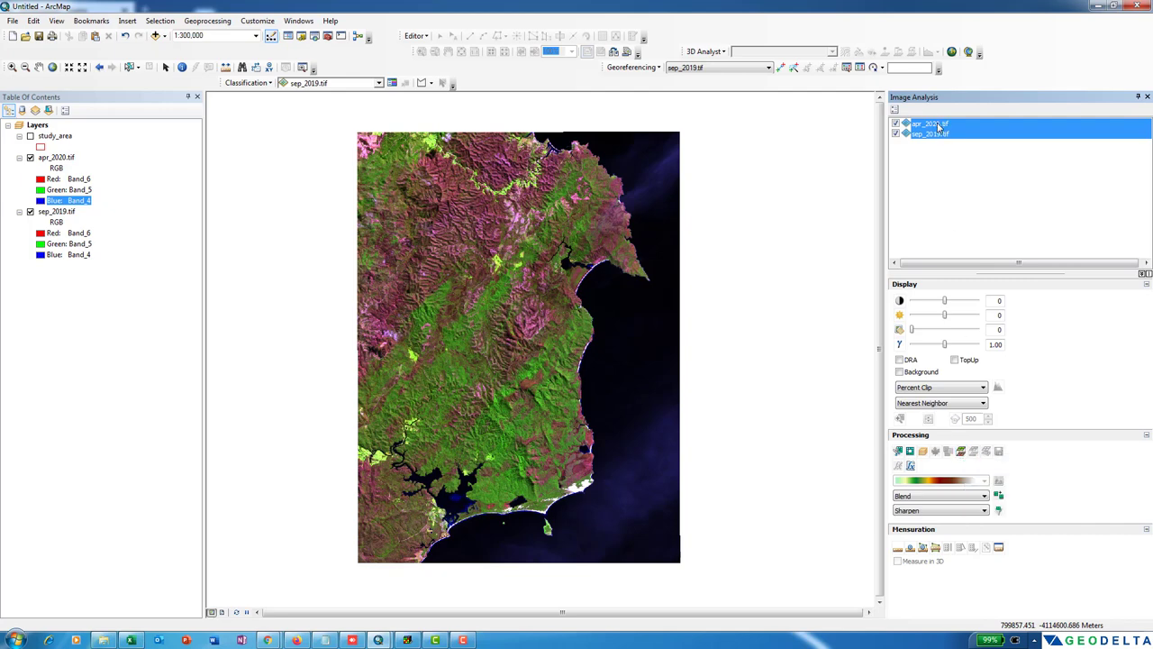
left_click(961, 451)
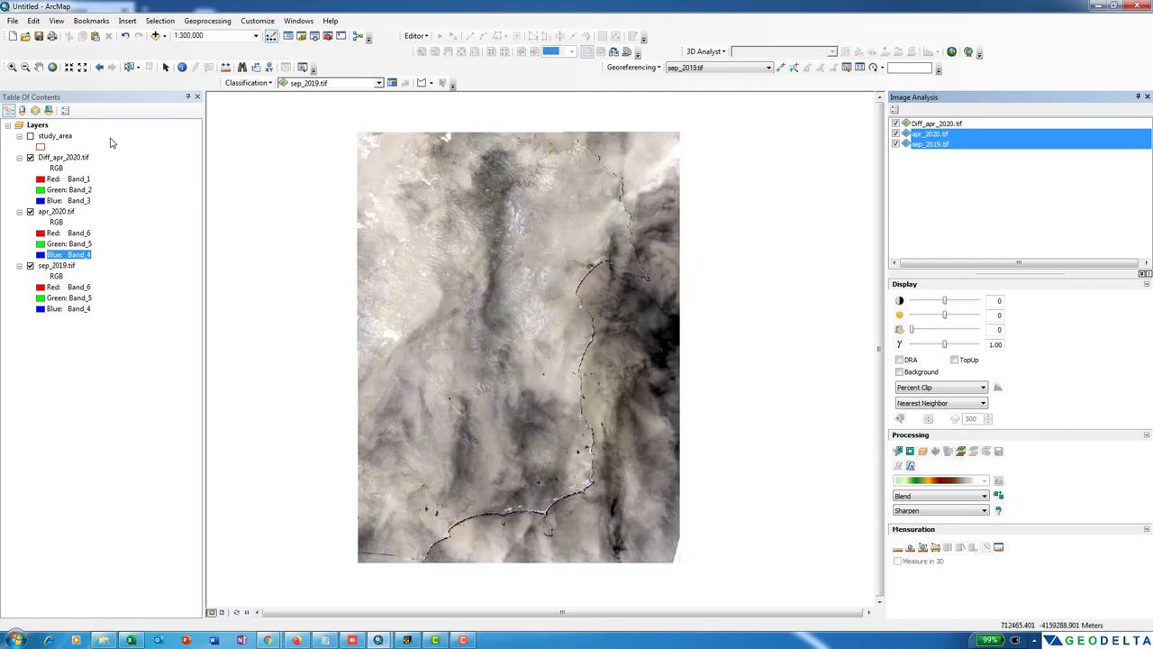
left_click(63, 157)
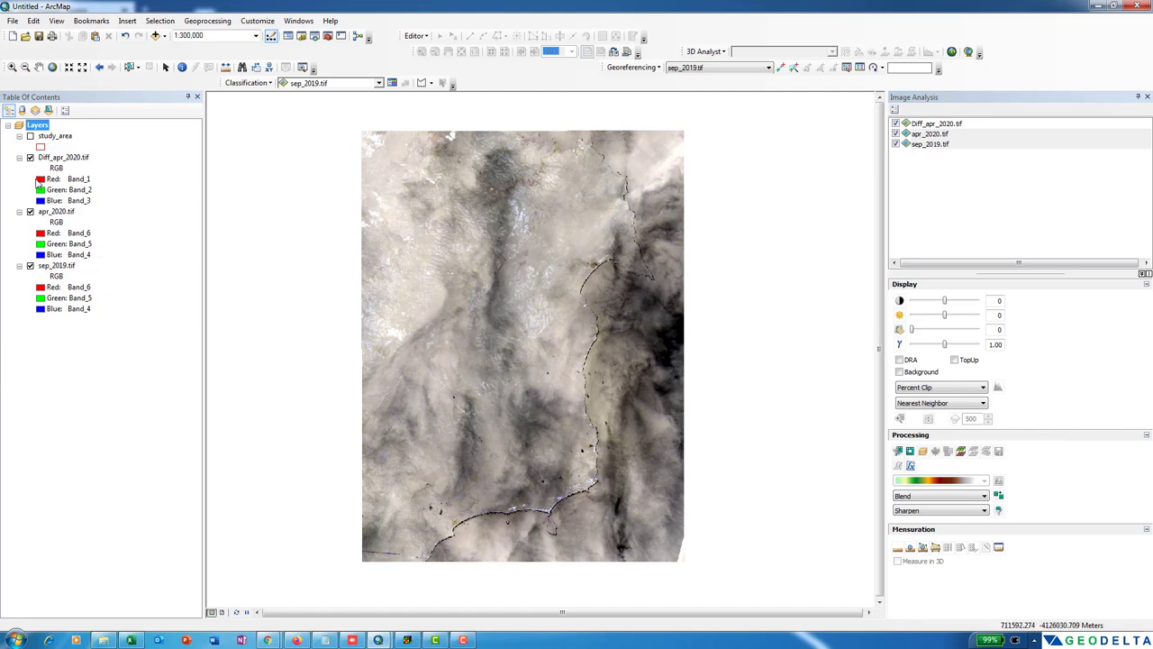
Display Diff_apr_2020.tif with Band_6 as red, Band_5 as green and Band_4 as blue
left_click(61, 179)
left_click(72, 275)
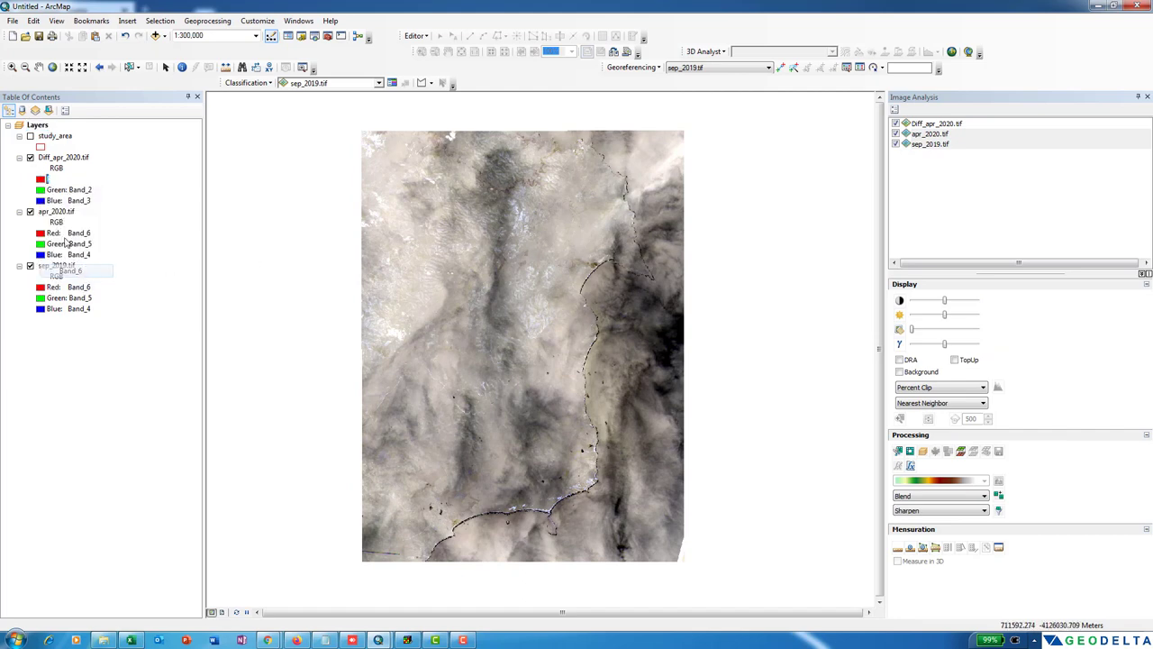
left_click(62, 179)
left_click(79, 269)
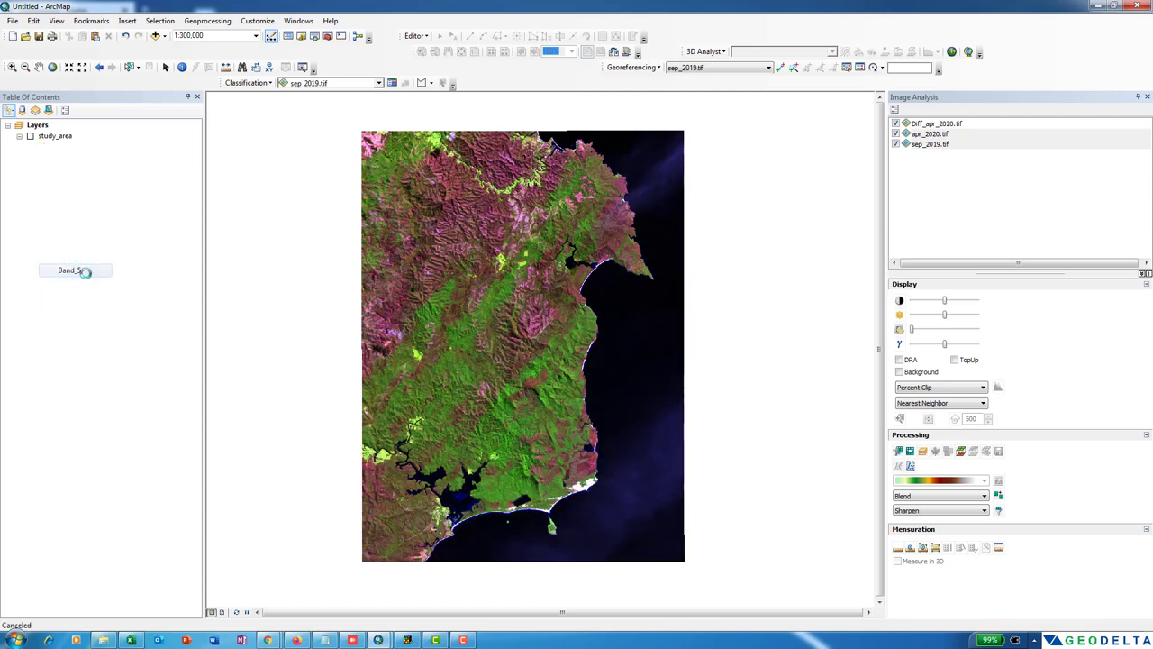
left_click(68, 200)
left_click(72, 262)
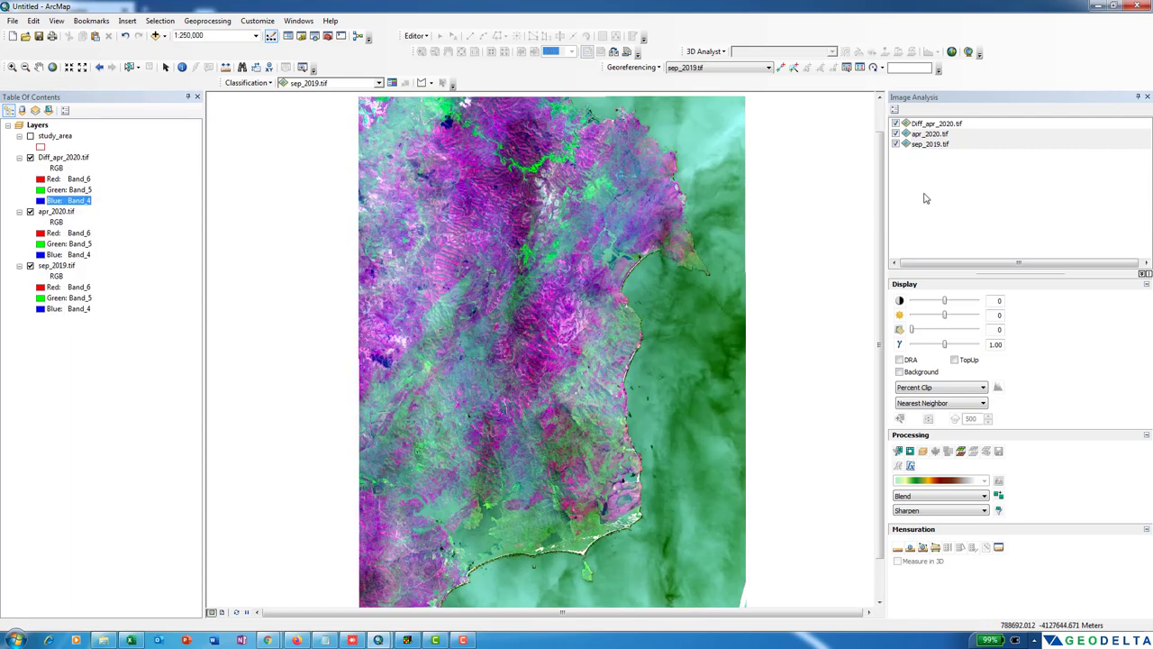
Hide Diff_apr_2020.tif and examine the changed areas by swiping between the April 2020 and September 2019 images
left_click(912, 123)
left_click(897, 123)
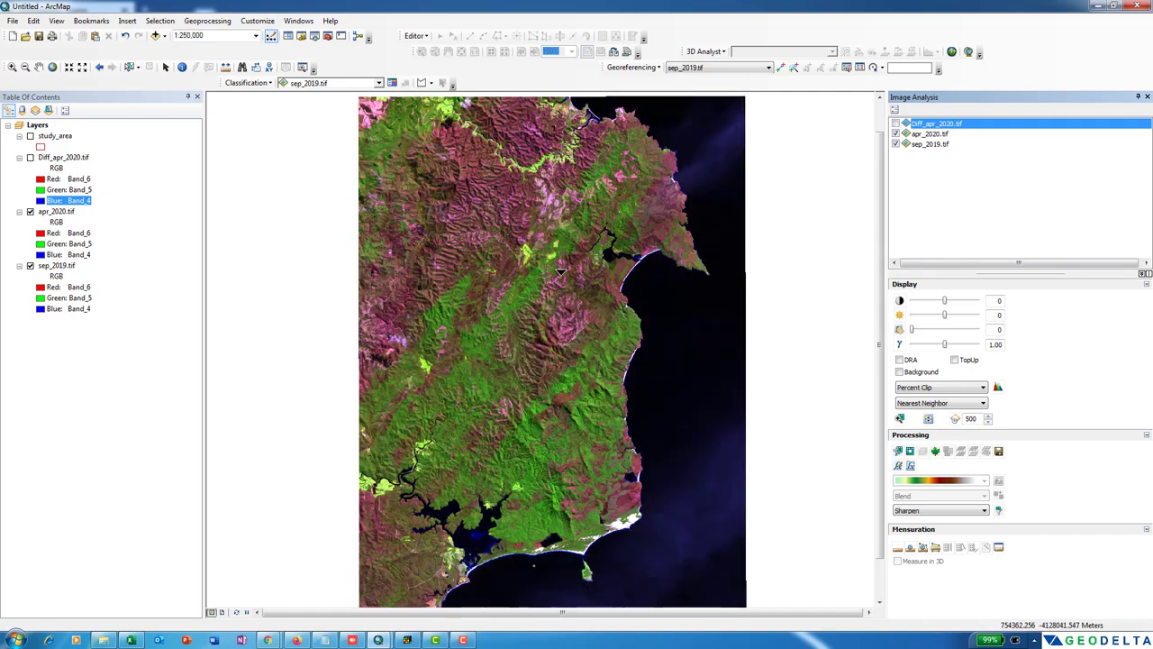
left_click_drag(545, 245, 541, 243)
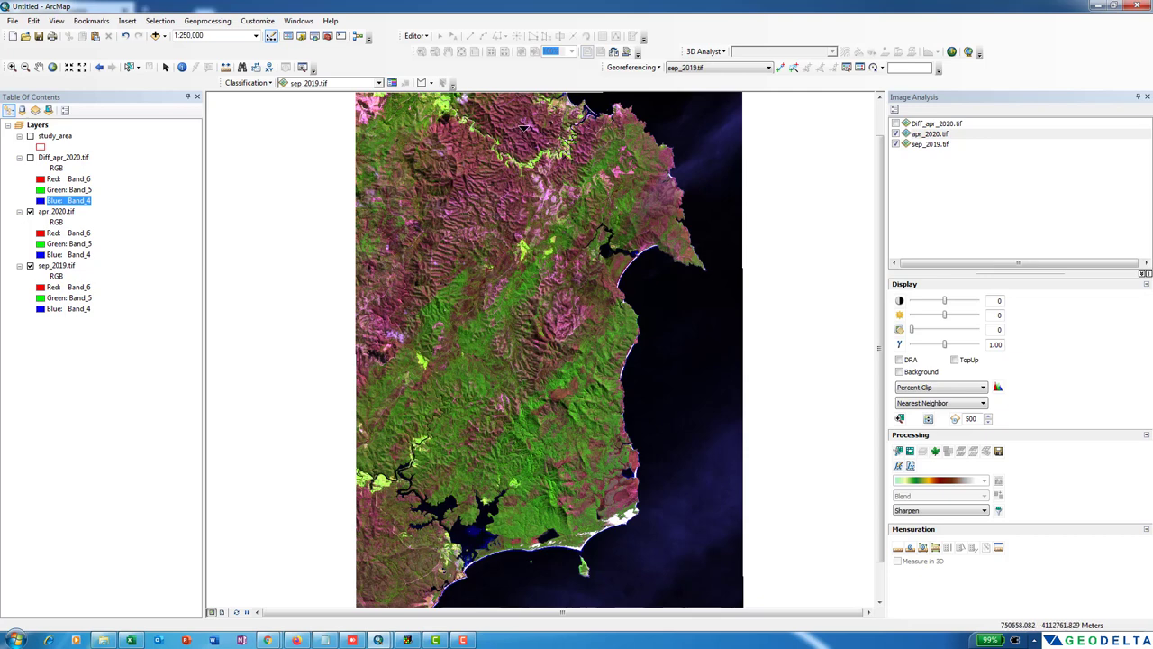
key("F2")
left_click_drag(523, 136, 574, 263)
left_click_drag(581, 335, 566, 82)
Show Diff_apr_2020.tif again and swipe it over apr_2020.tif to examine the changed areas
left_click(906, 133)
left_click(895, 124)
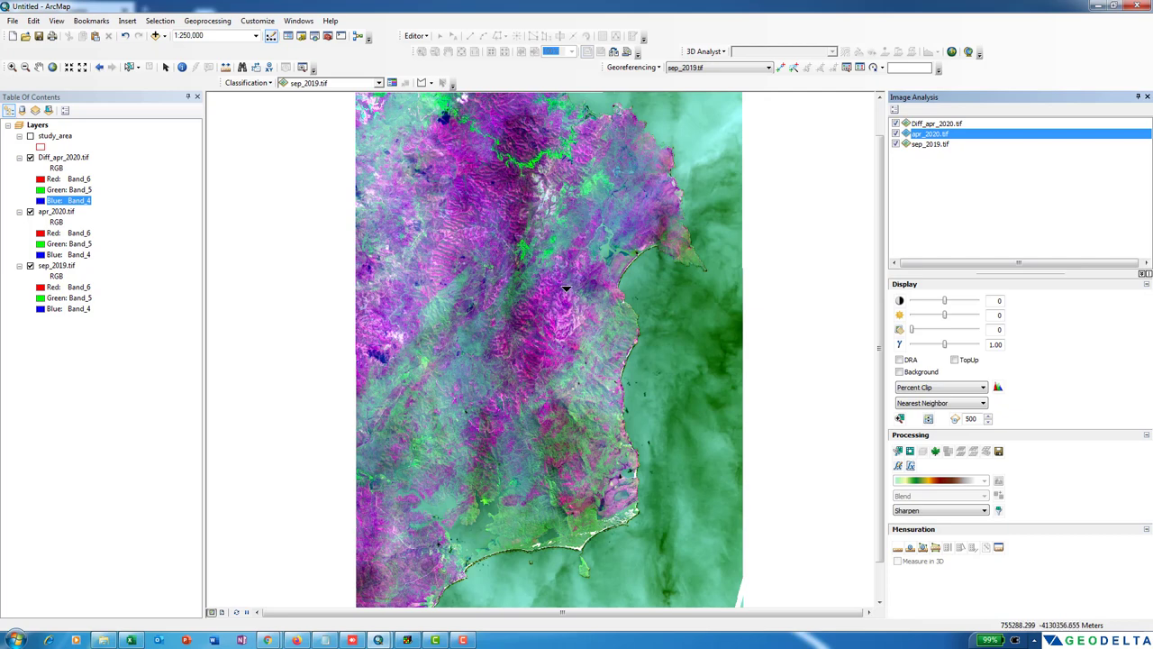
key("Up")
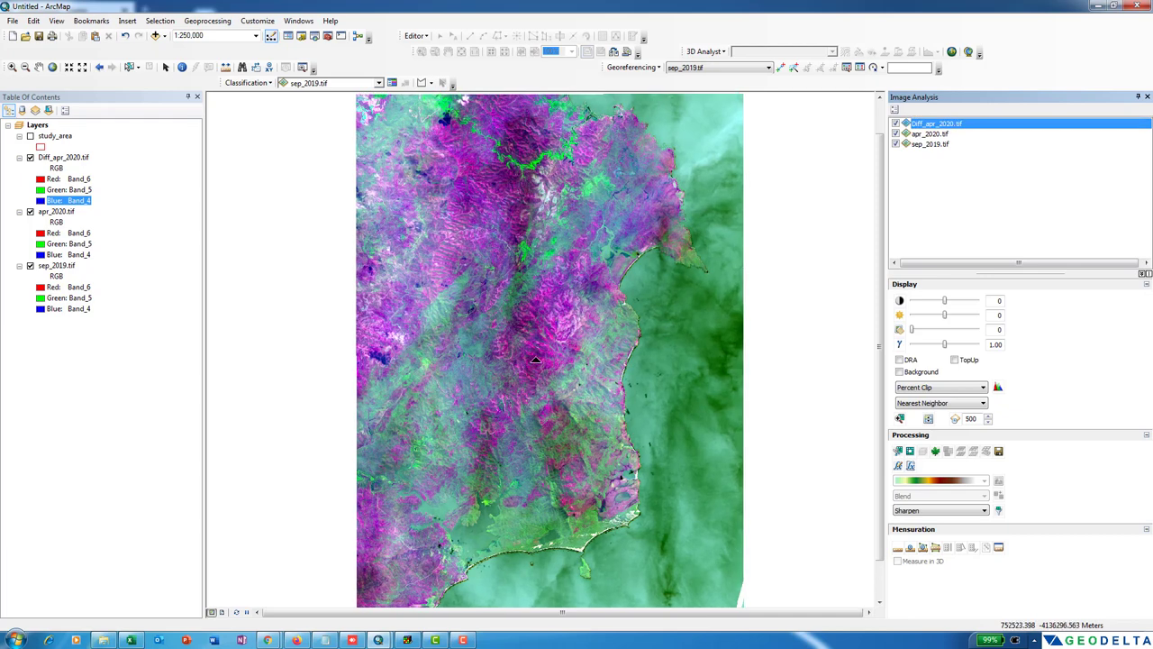
left_click_drag(605, 299, 594, 222)
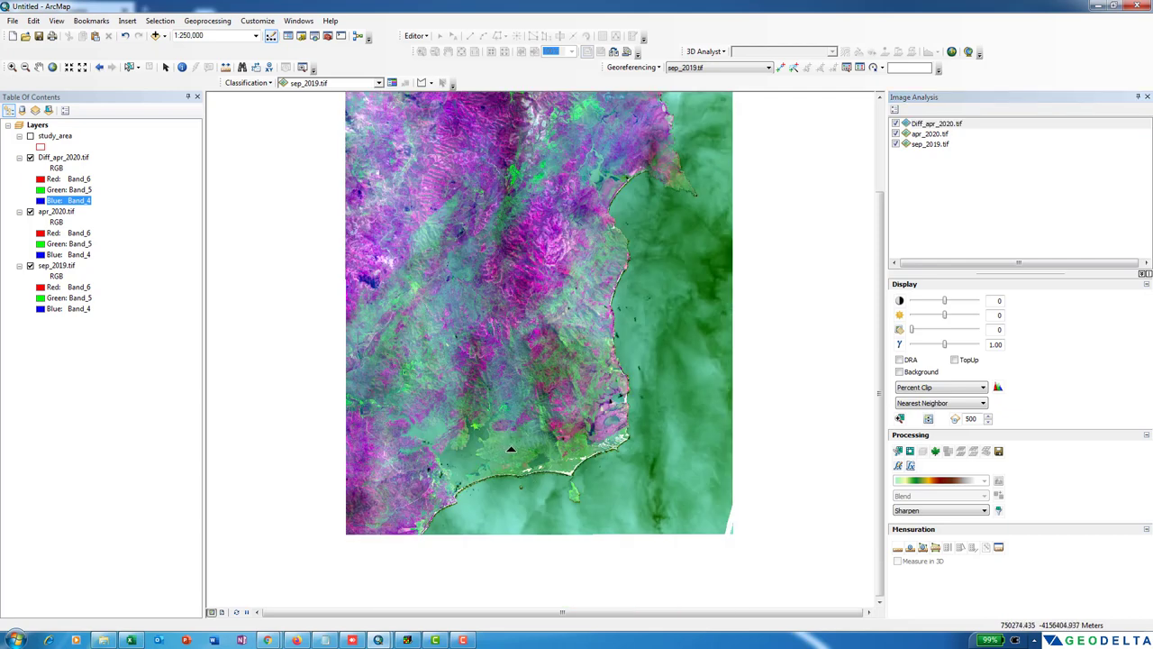
Hide sep_2019.tif and swipe Diff_apr_2020.tif over apr_2020.tif to compare the changed areas along the coast and inland
key("Up")
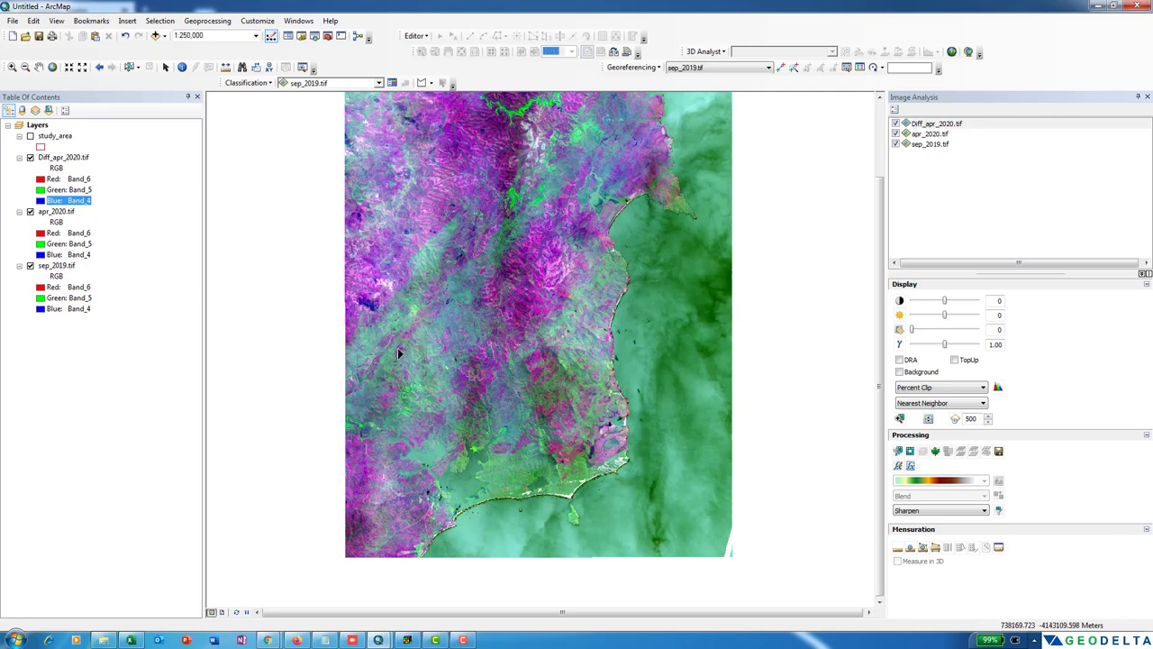
left_click(895, 143)
left_click(935, 124)
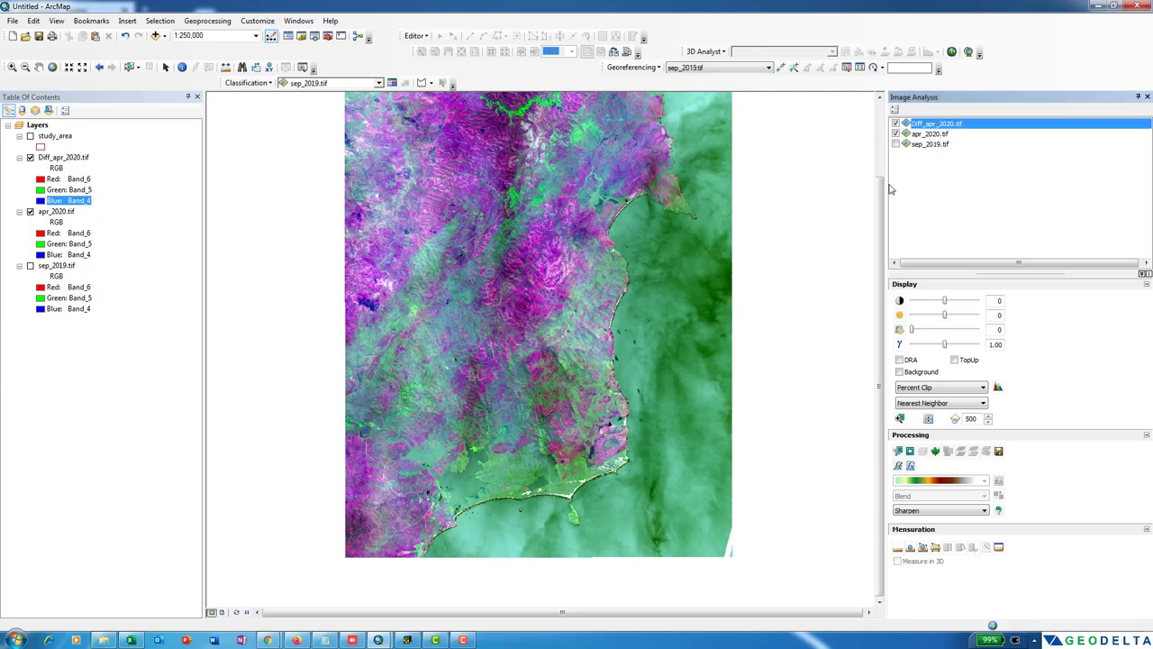
left_click(935, 133)
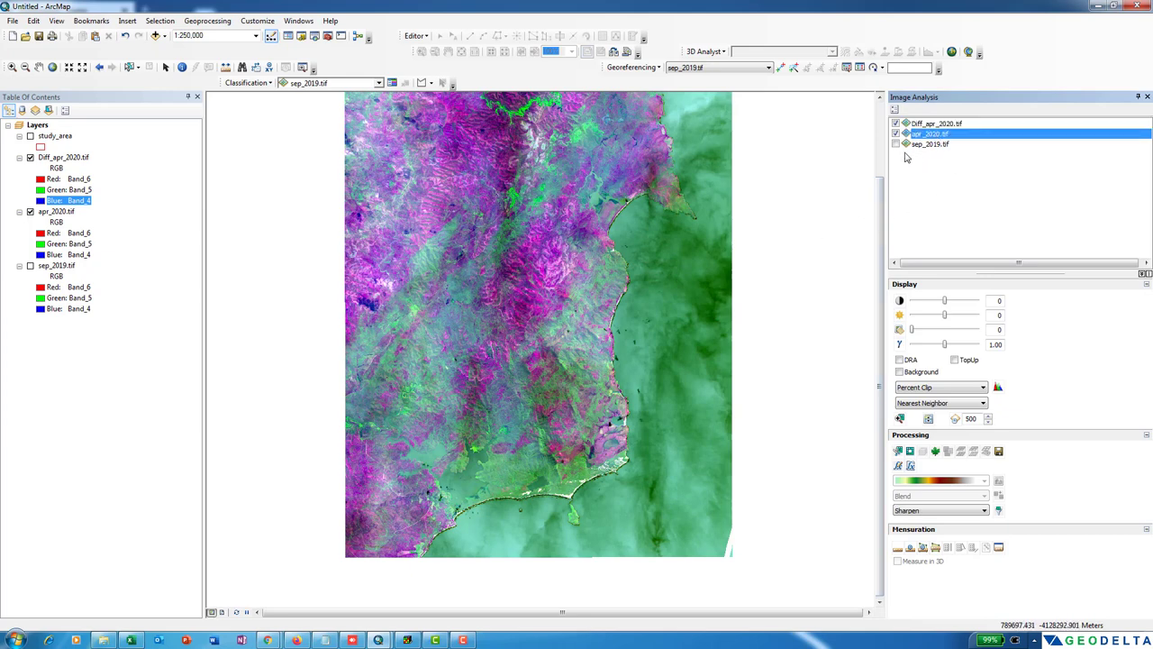
left_click(935, 125)
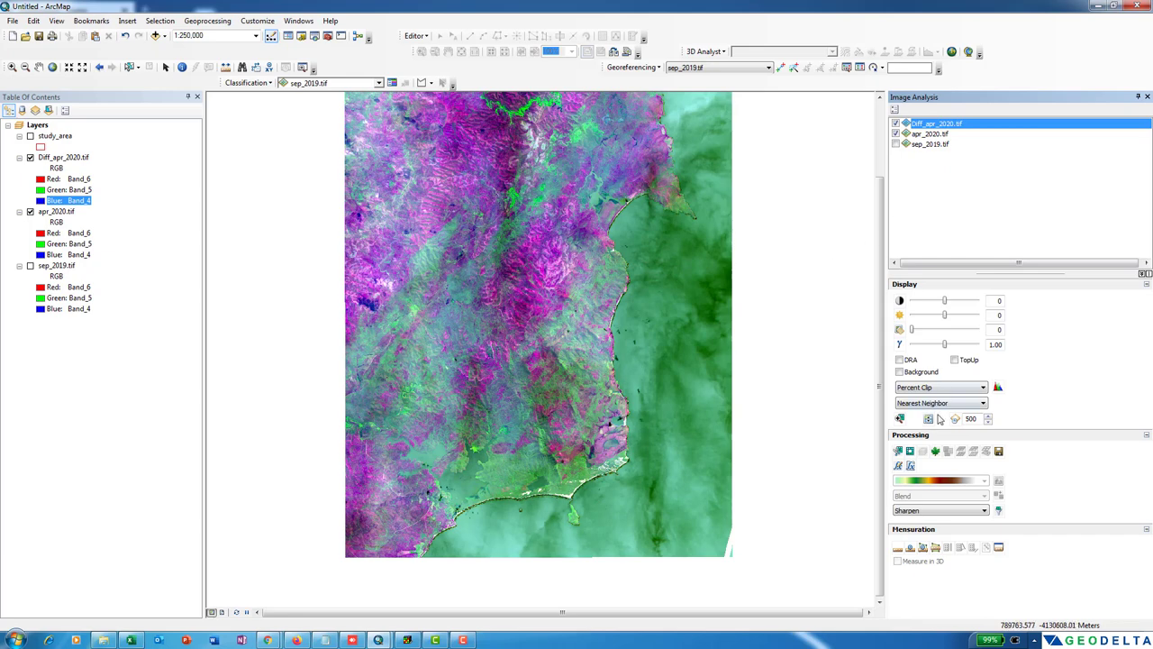
left_click(928, 419)
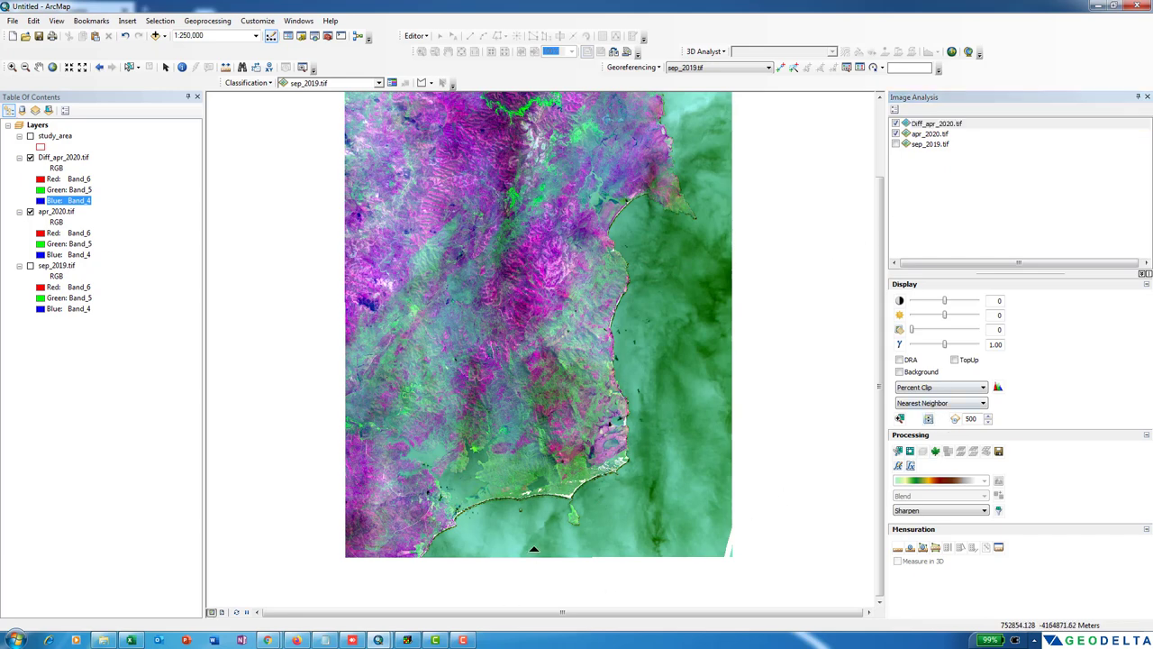
left_click_drag(533, 548, 611, 558)
left_click_drag(520, 329, 535, 572)
left_click_drag(562, 486, 626, 361)
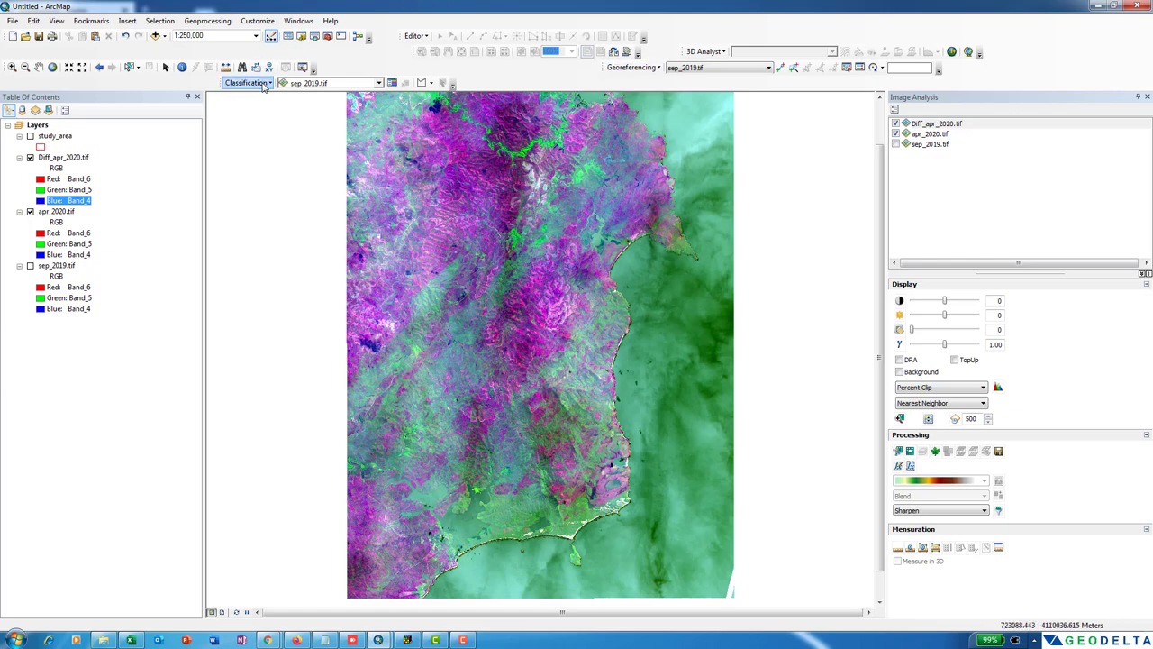
Set Diff_apr_2020.tif as the input layer for image classification
right_click(394, 56)
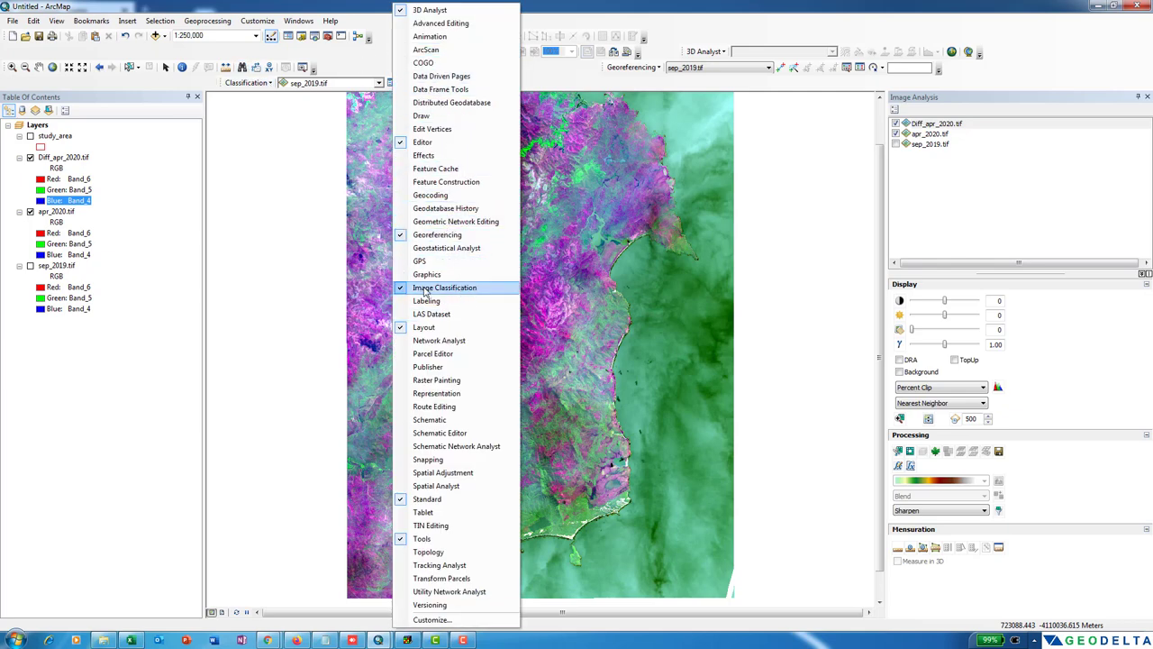
key("Escape")
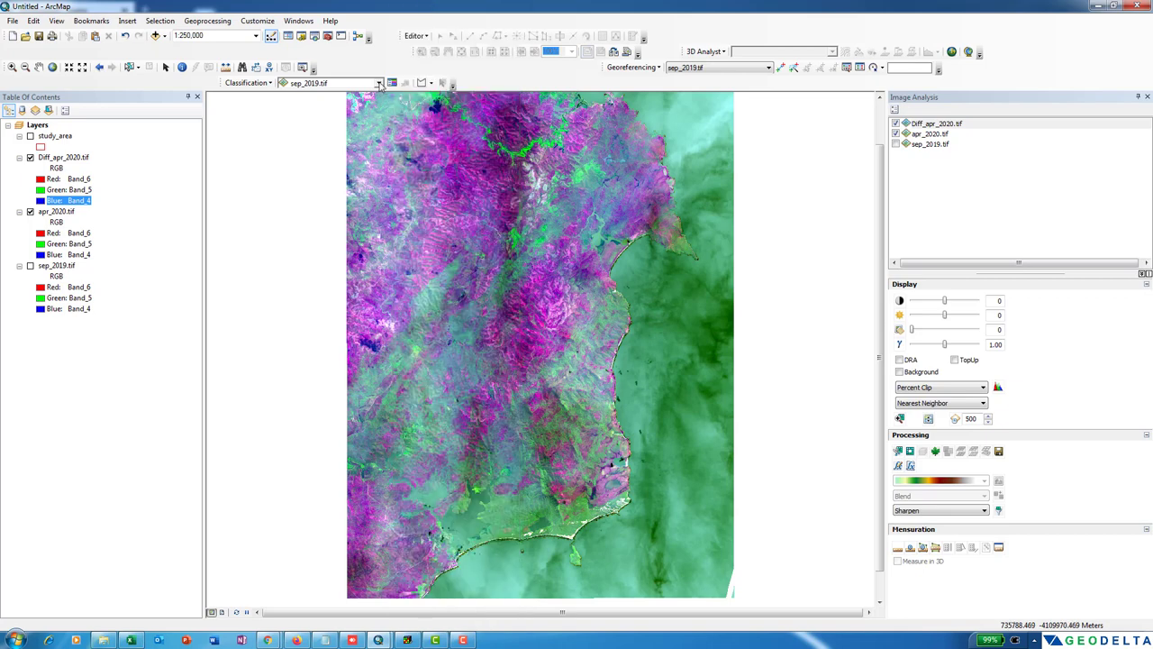
left_click(380, 83)
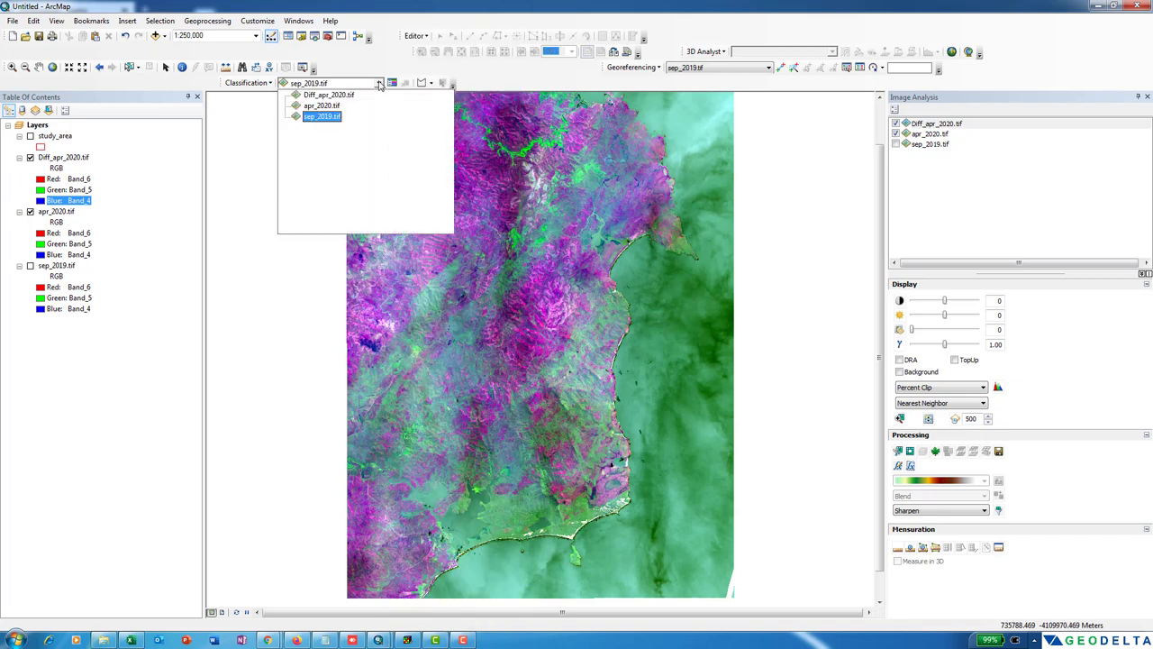
left_click(321, 95)
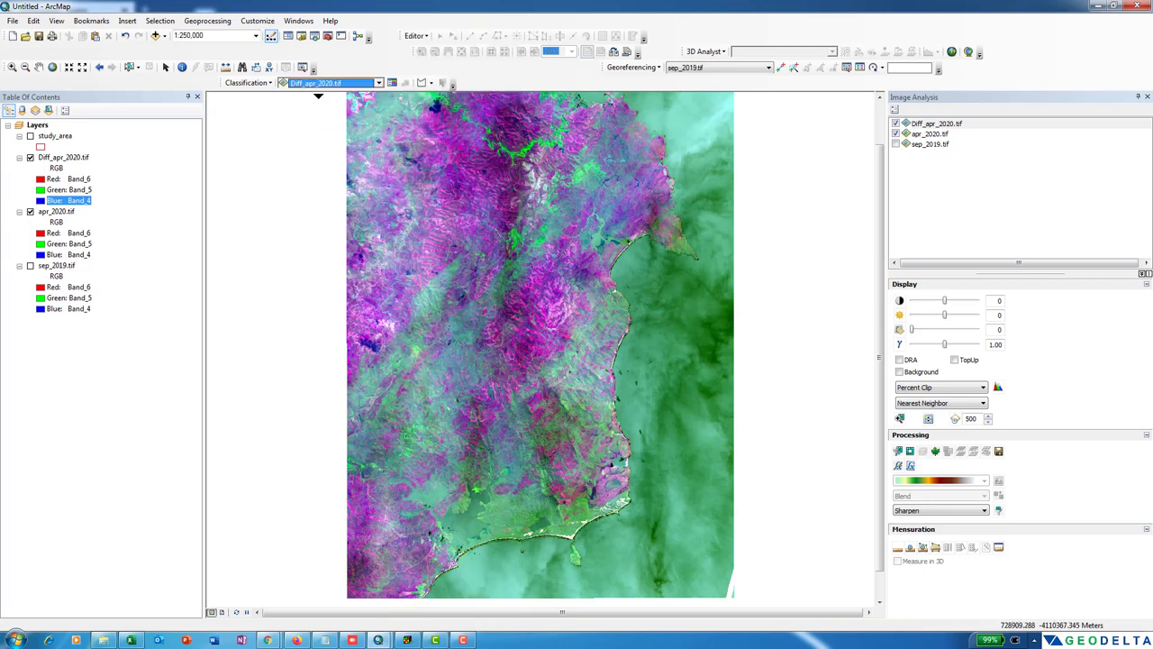
Run Iso Cluster Unsupervised Classification on Diff_apr_2020.tif with 5 classes, keeping minimum class size 20 and sample interval 10
left_click(241, 84)
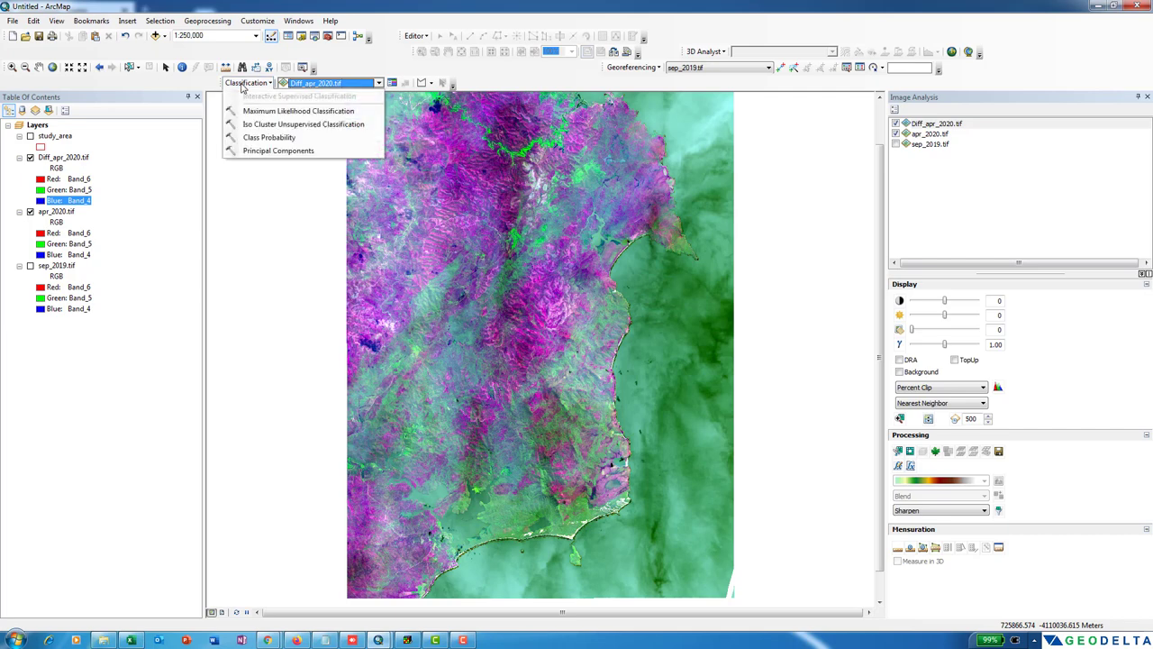
left_click(261, 126)
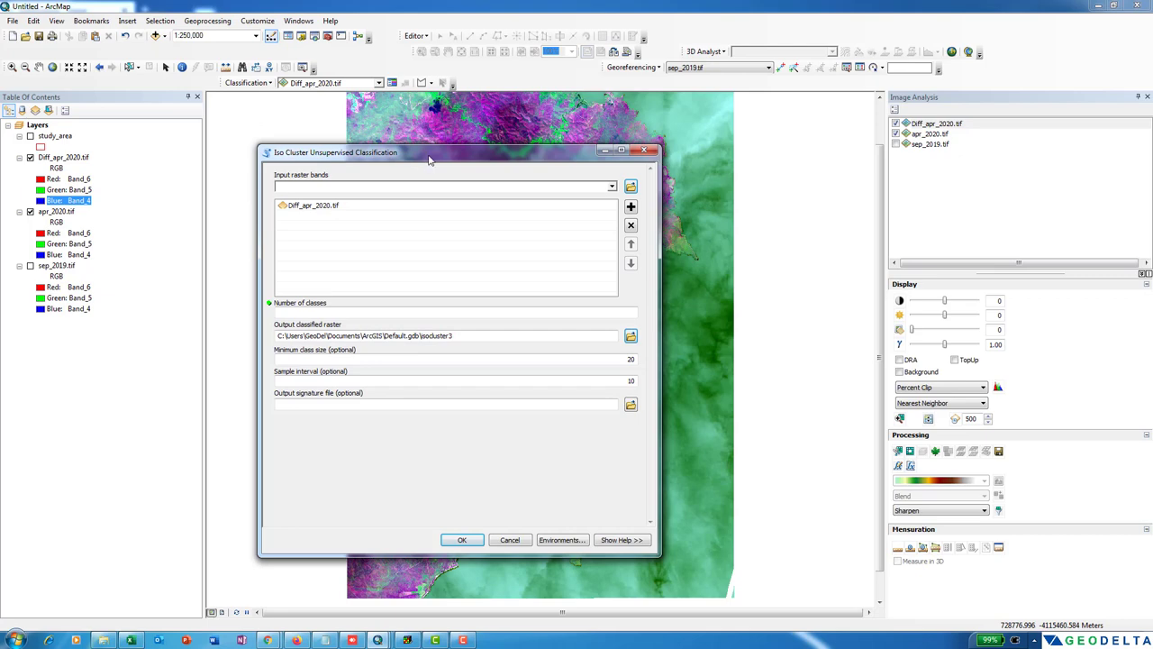
left_click_drag(430, 161, 701, 179)
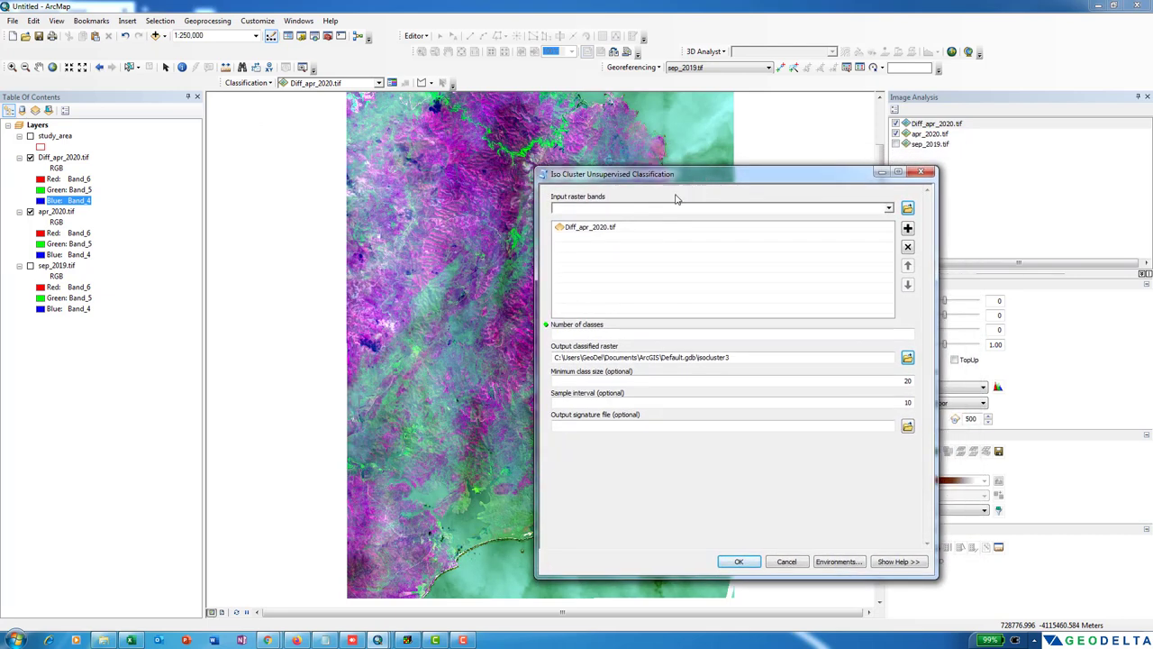
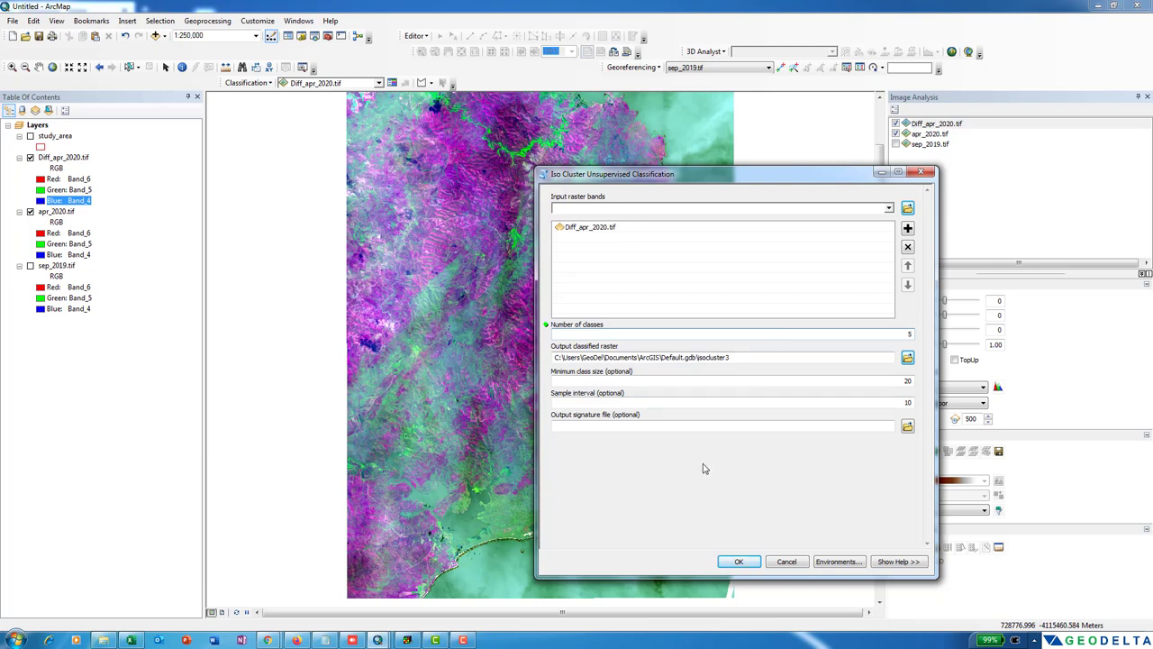
left_click(740, 561)
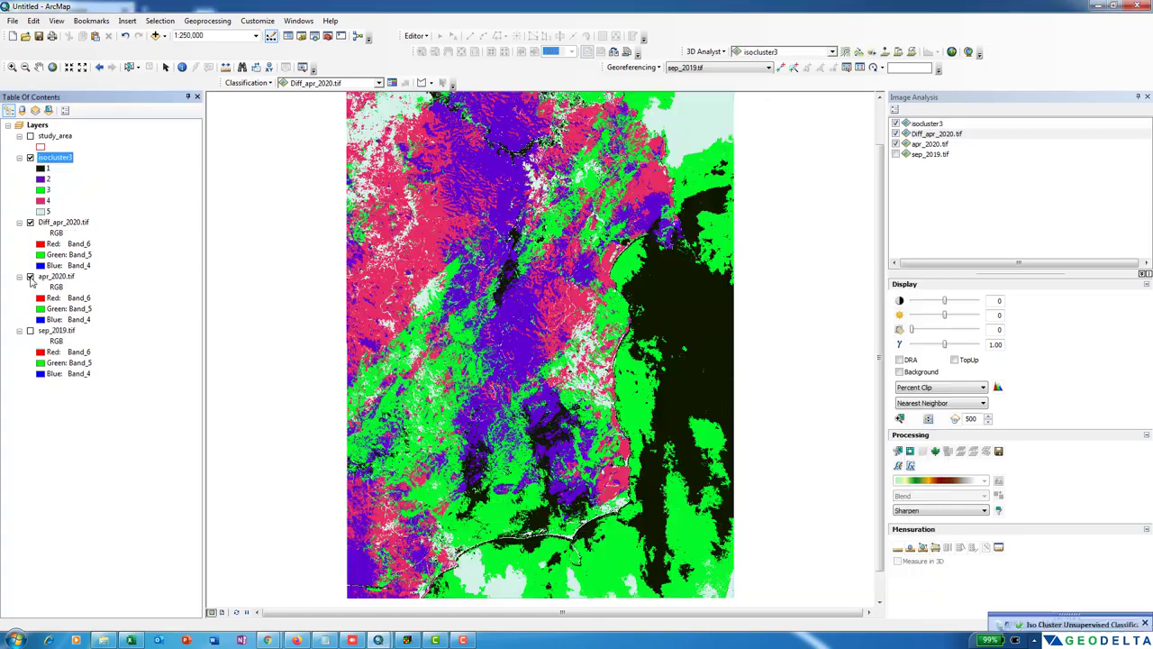
Hide apr_2020.tif and swipe isocluster3 over Diff_apr_2020.tif to check how its classes match the changed areas
left_click(30, 276)
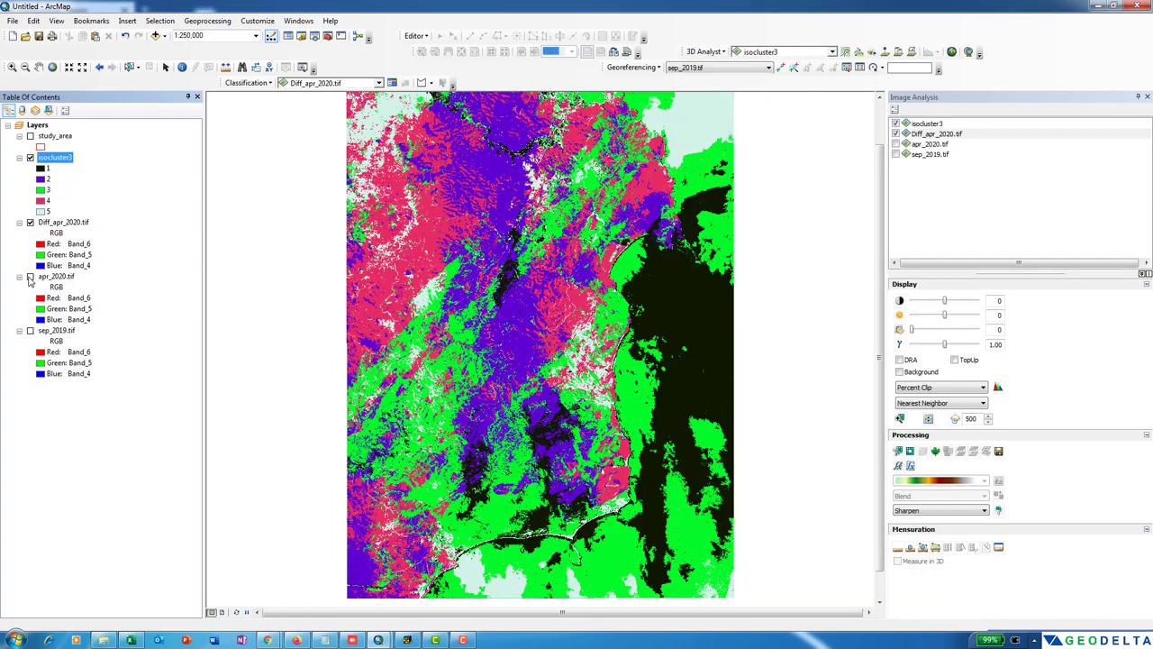
left_click(953, 125)
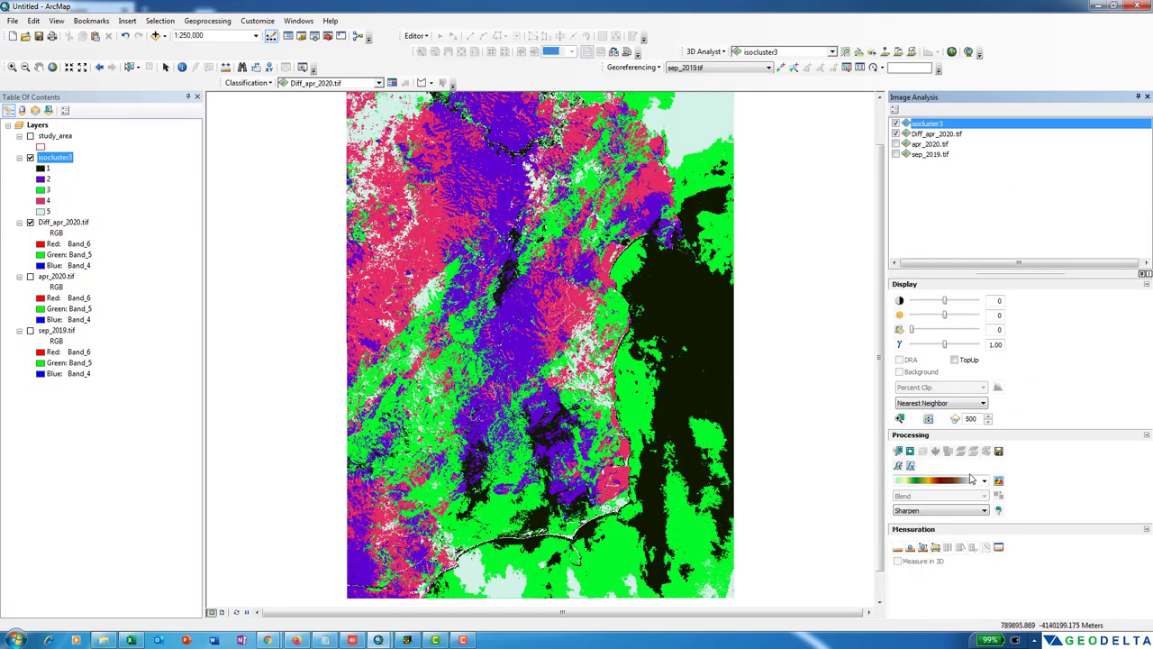
left_click(928, 419)
left_click_drag(544, 116, 422, 97)
left_click_drag(357, 276, 347, 312)
left_click_drag(511, 105, 716, 390)
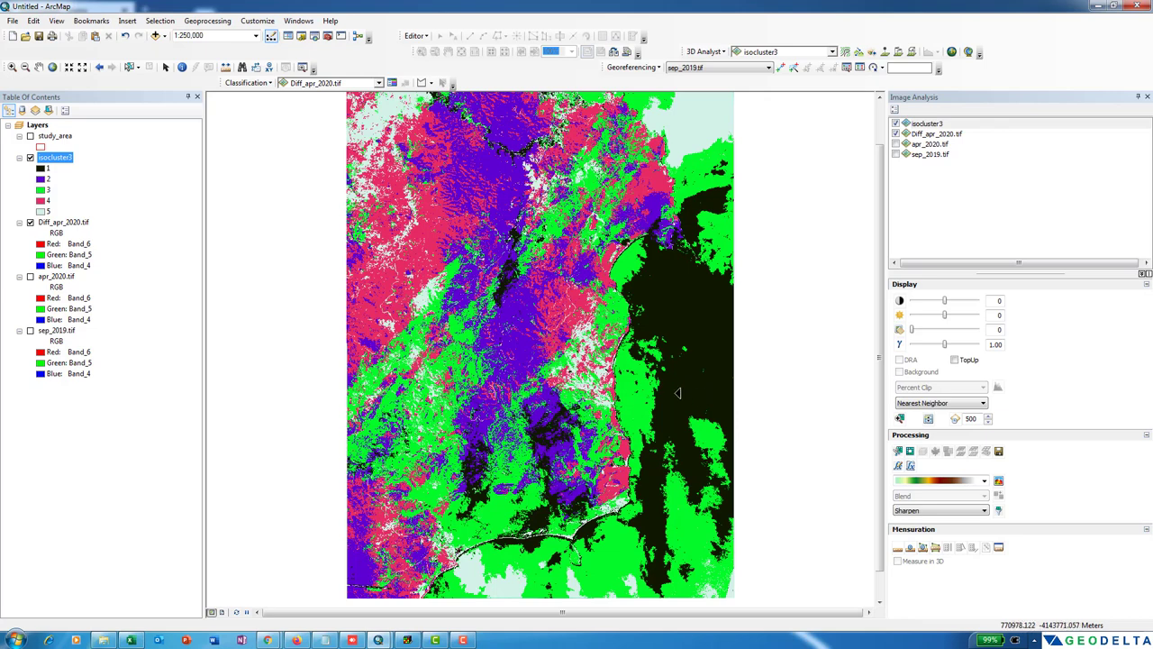
Remove isocluster3 and classify Diff_apr_2020.tif again into nine classes with Iso Cluster Unsupervised Classification
right_click(56, 162)
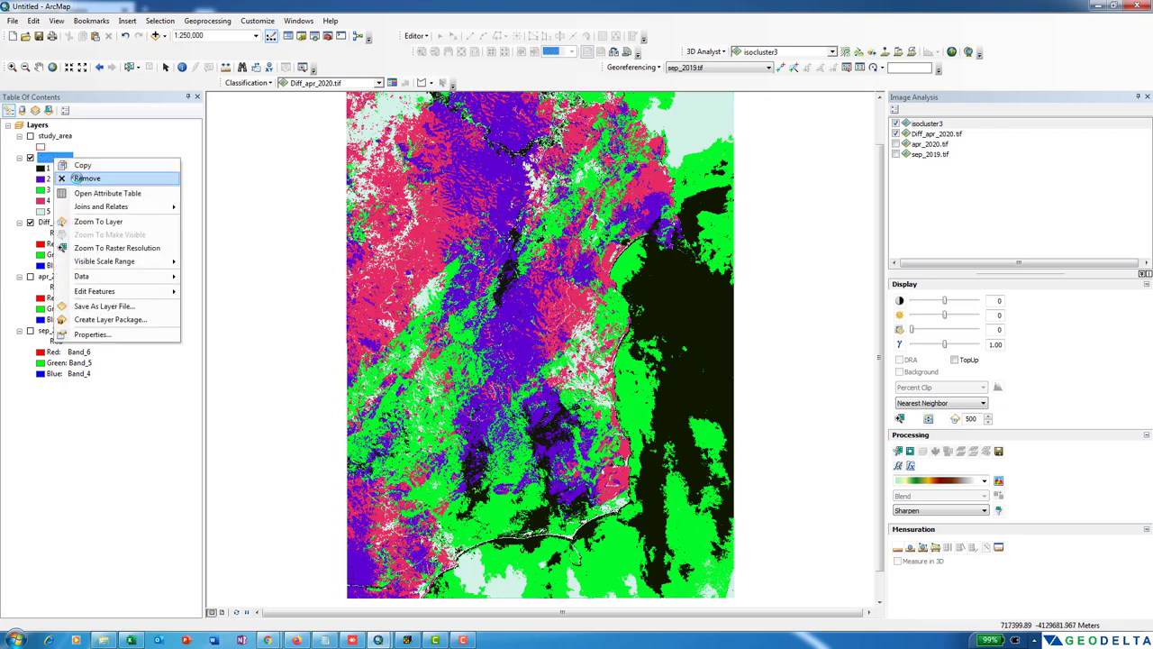
left_click(77, 182)
left_click(248, 82)
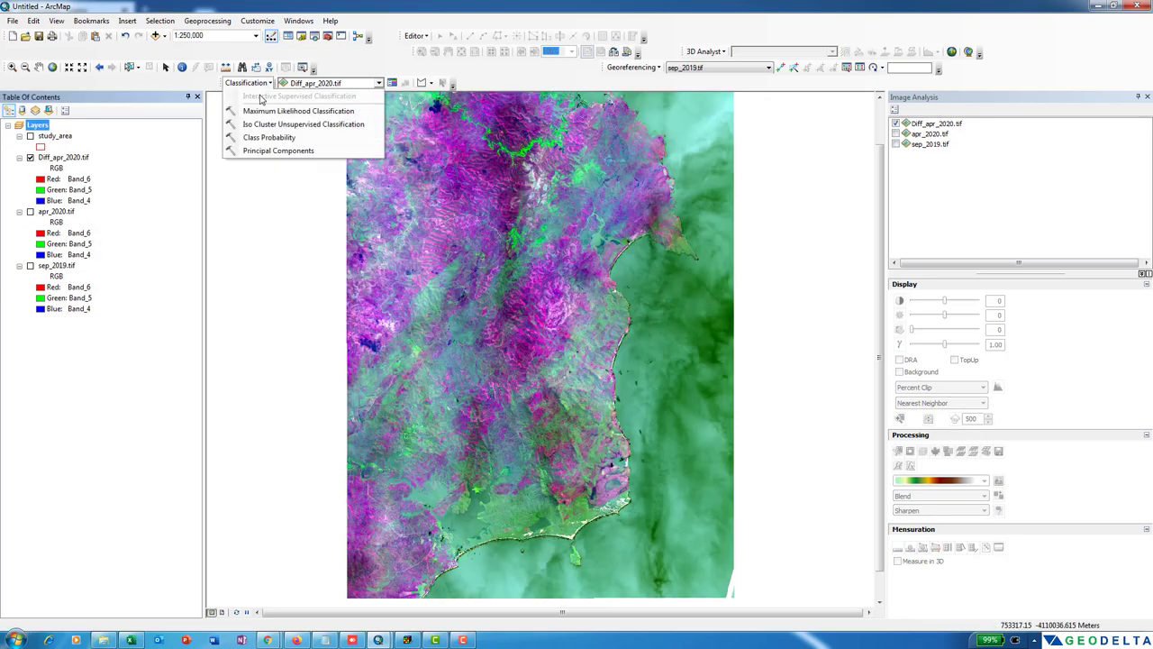
left_click(280, 125)
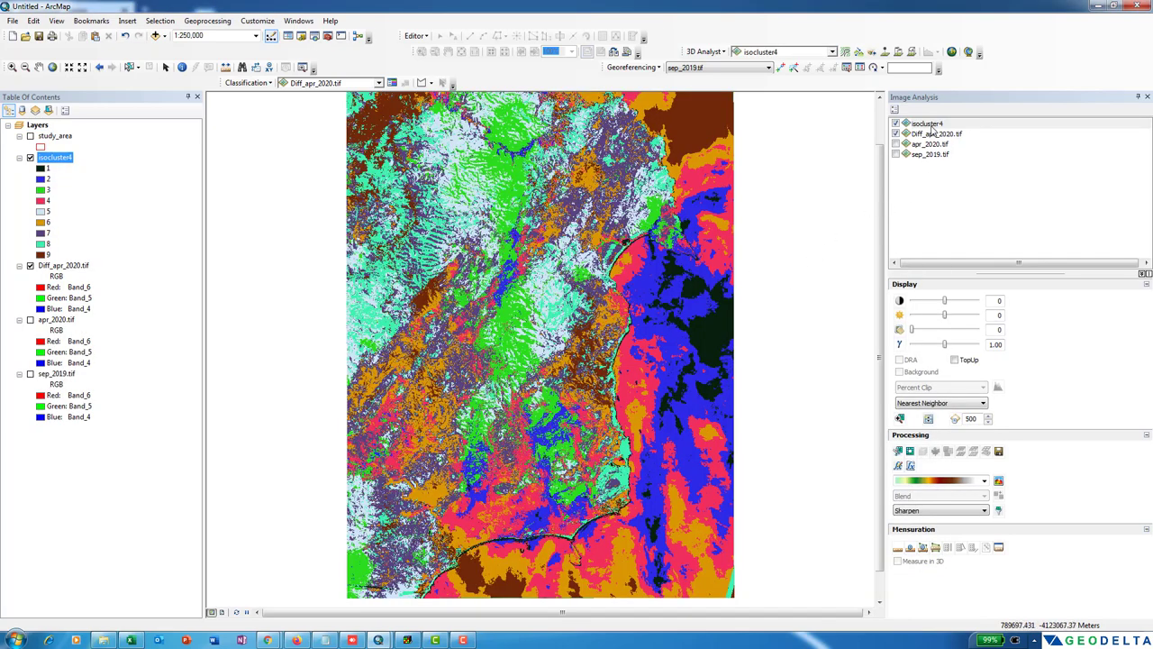
Swipe isocluster4 over Diff_apr_2020.tif to compare its nine classes with the changed areas
left_click(930, 125)
left_click(929, 419)
left_click_drag(365, 279, 421, 291)
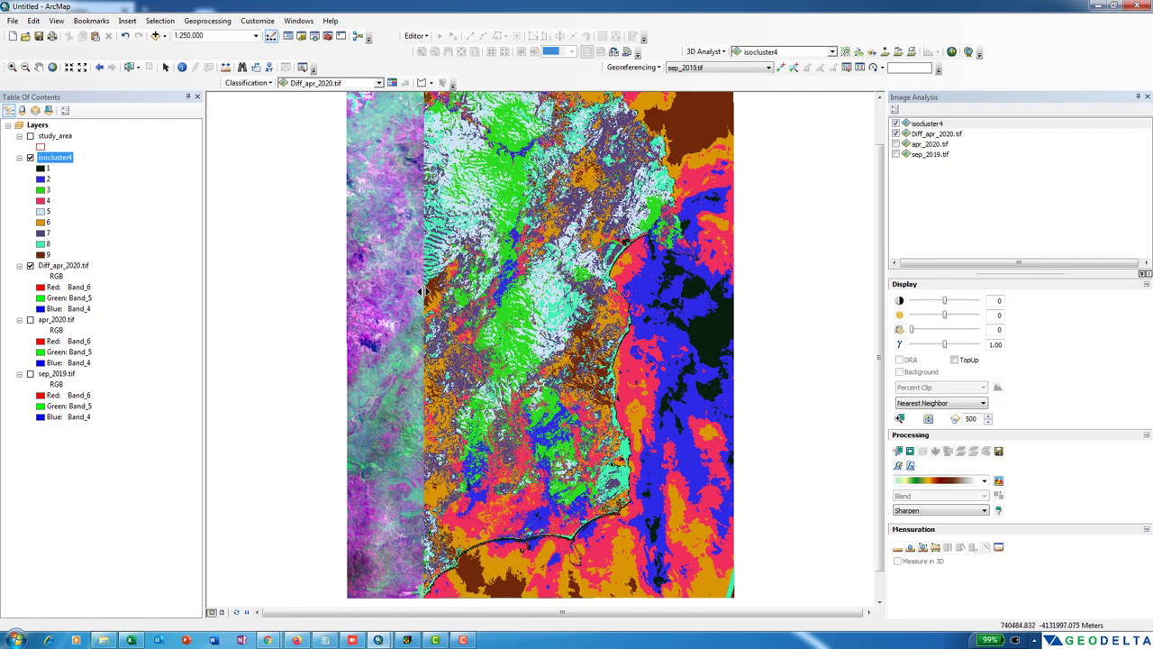
left_click_drag(421, 291, 423, 200)
left_click_drag(369, 257, 480, 165)
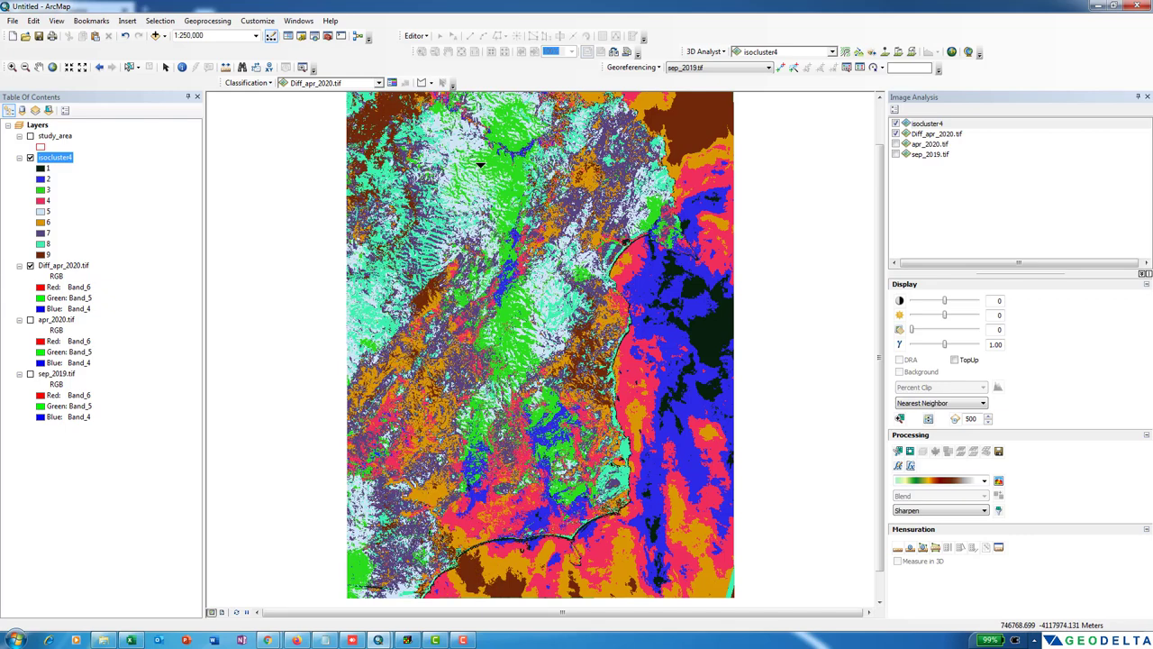
left_click_drag(510, 168, 408, 146)
mouse_move(358, 305)
left_mouse_down()
mouse_move(559, 305)
mouse_move(369, 325)
left_mouse_up()
left_click_drag(360, 312, 346, 363)
Check the symbol of class 8 in isocluster4 and swipe the southern coastal area against Diff_apr_2020.tif at 1:100,000
double_click(40, 244)
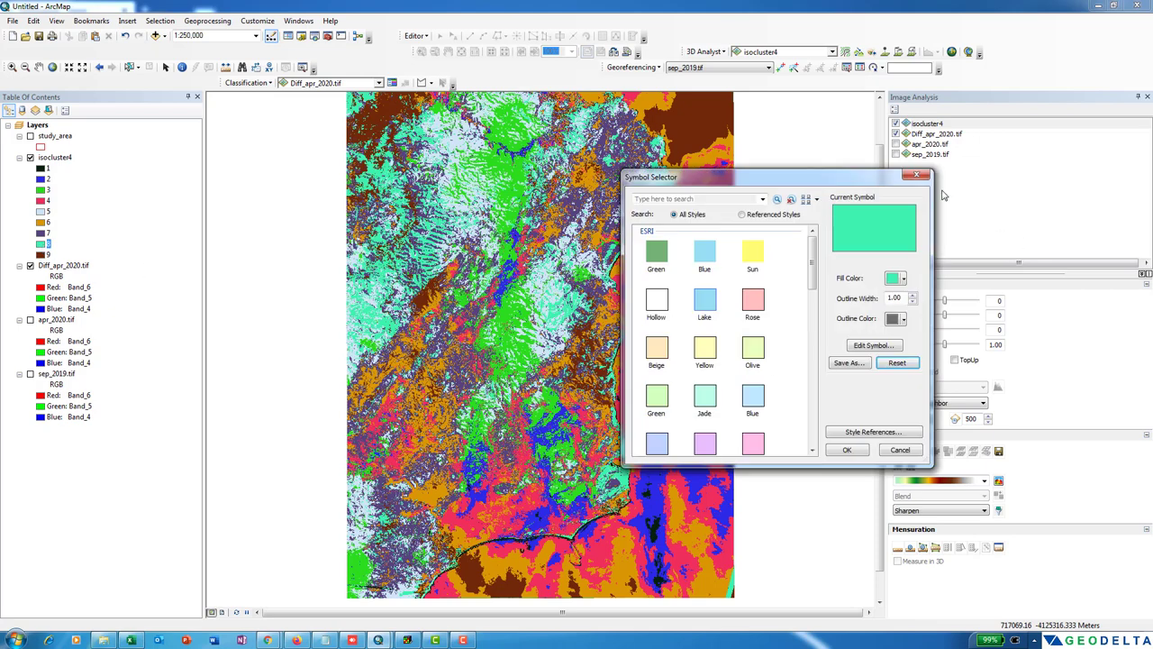
left_click(917, 175)
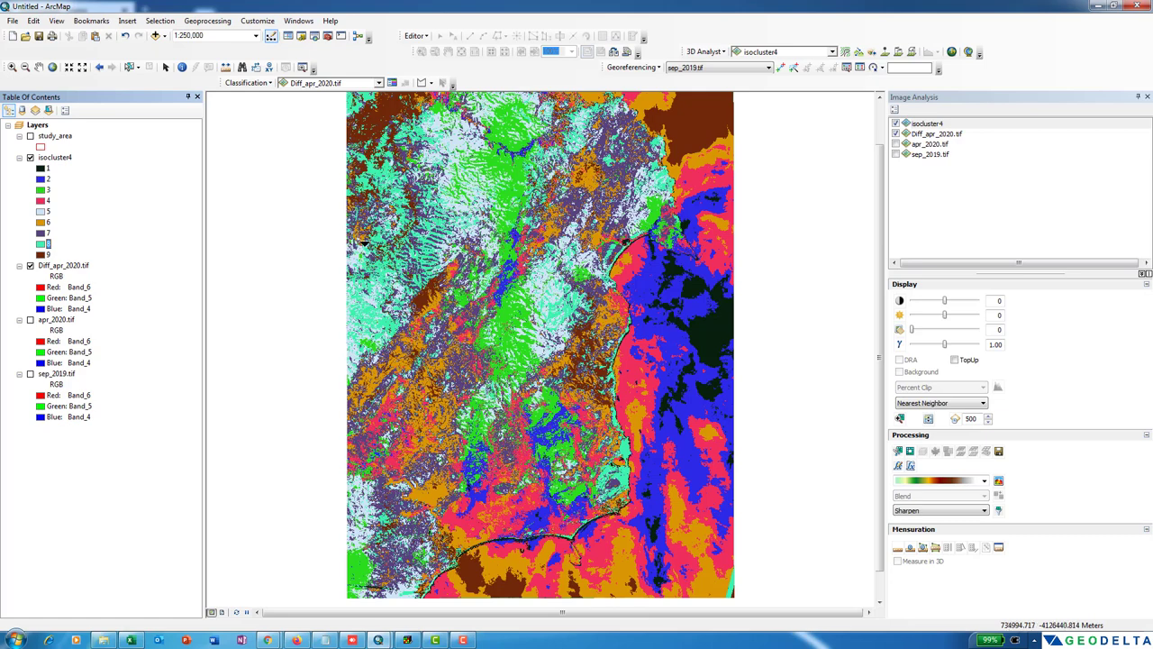
left_click_drag(355, 246, 590, 306)
scroll(618, 416, "up", 2)
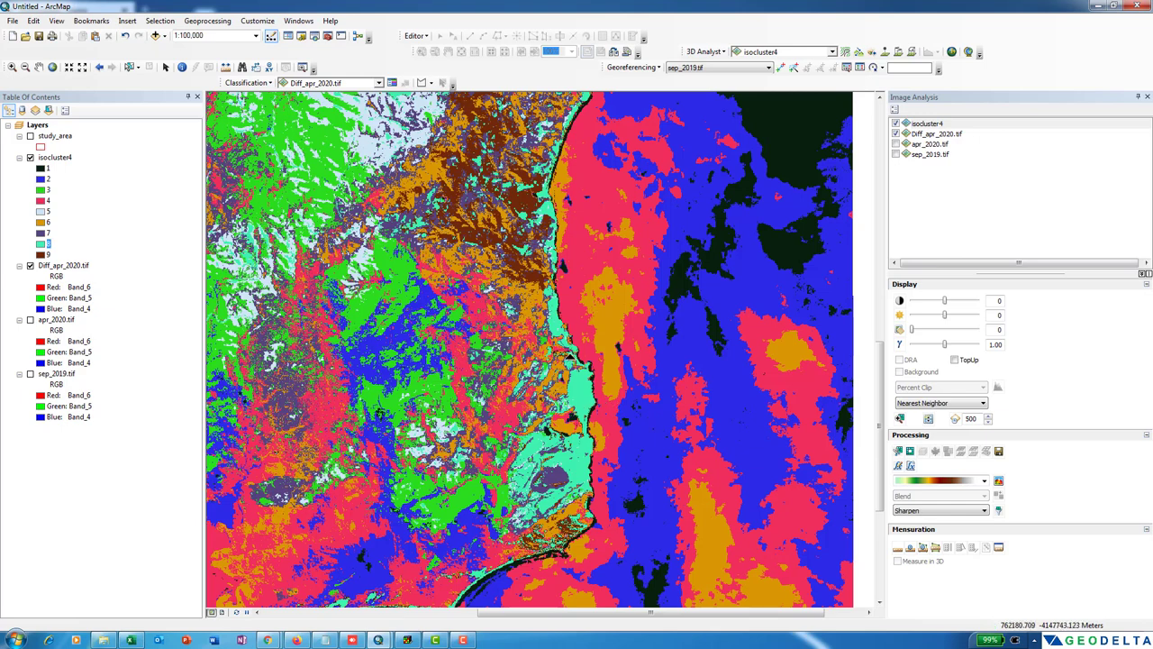
left_click_drag(546, 347, 538, 517)
scroll(470, 453, "up", 1)
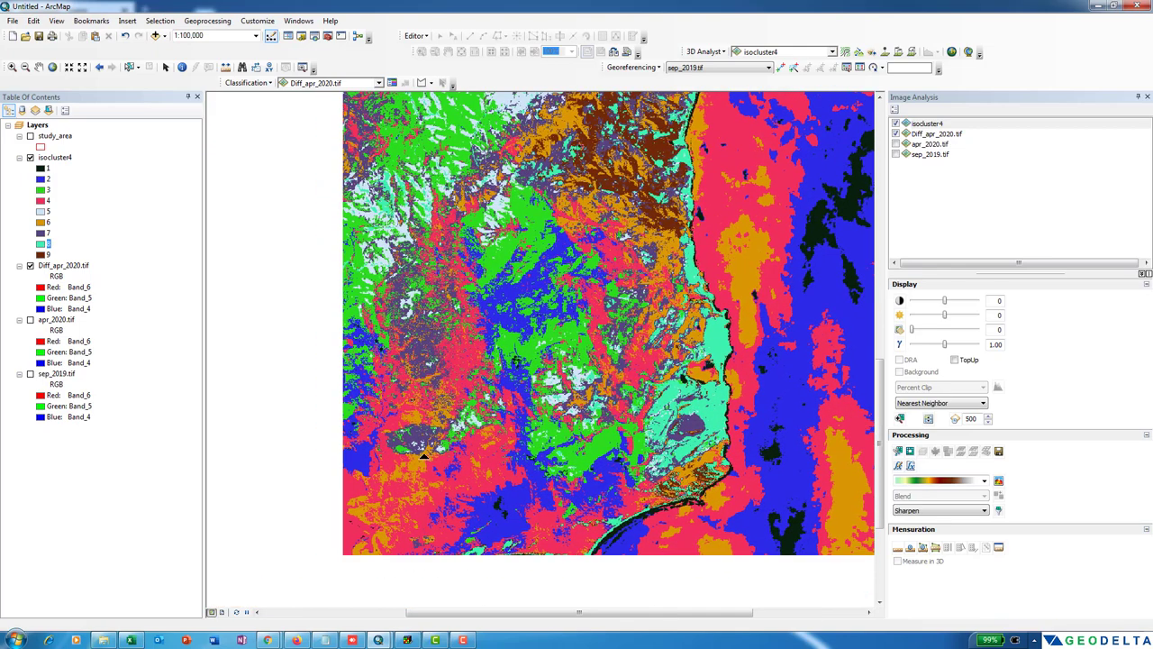
scroll(419, 457, "down", 1)
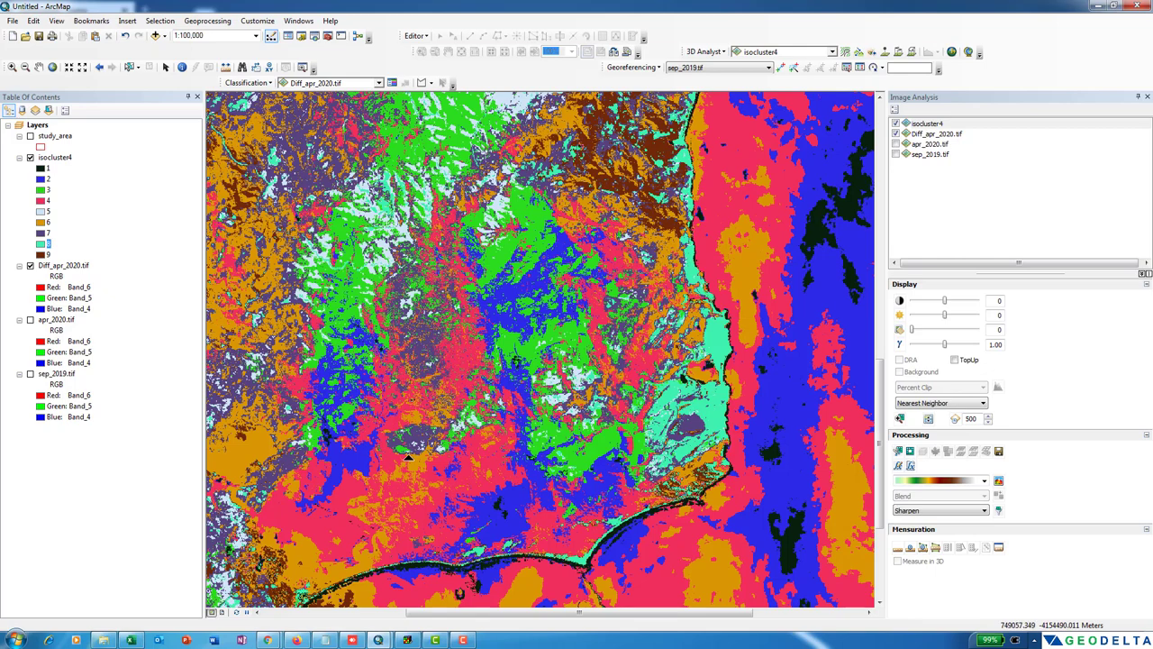
left_click_drag(408, 458, 416, 487)
Check the symbol of class 7 in isocluster4 and swipe the northern area to compare its classes with Diff_apr_2020.tif
left_click(43, 235)
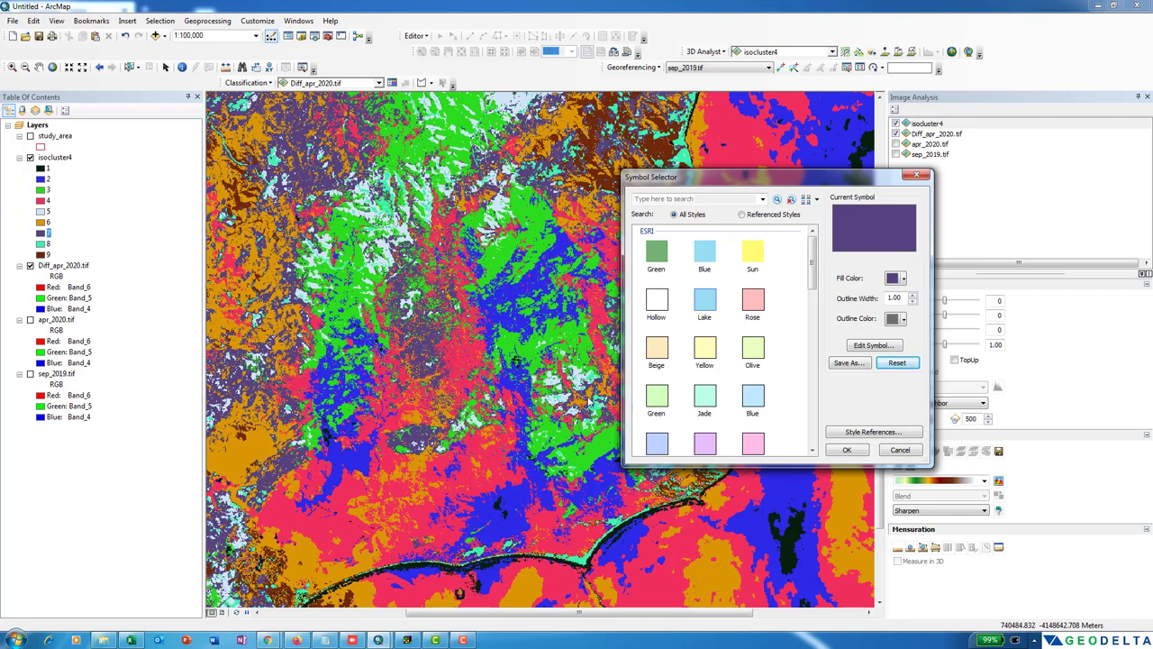
left_click(917, 174)
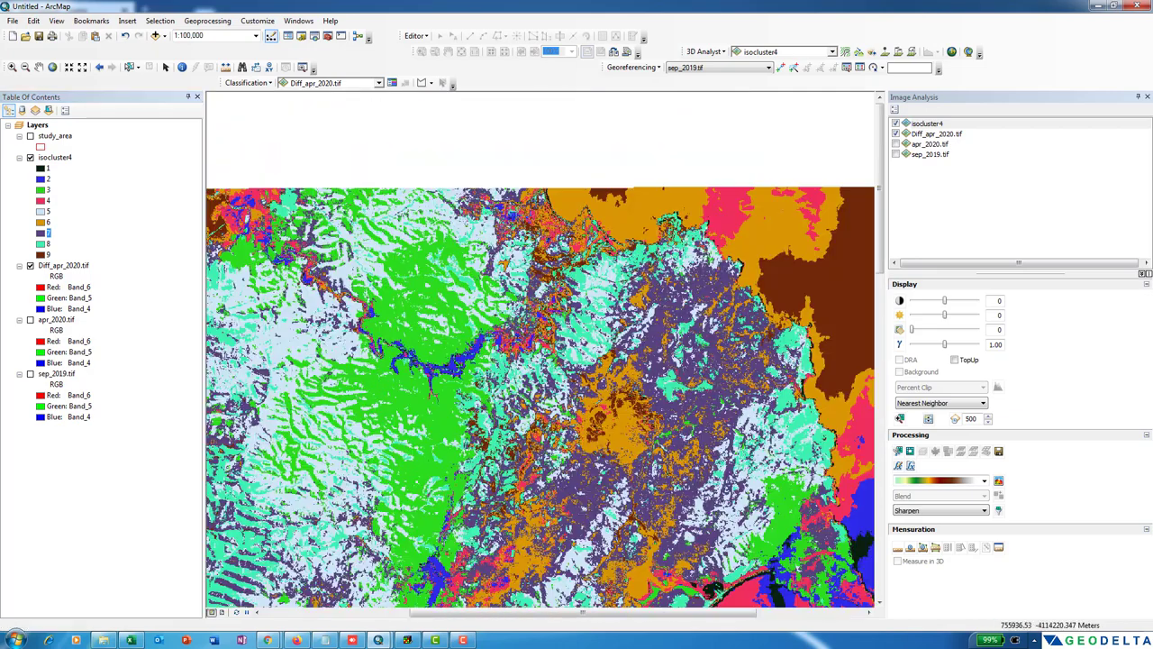
left_click_drag(558, 194, 557, 336)
scroll(562, 347, "down", 2)
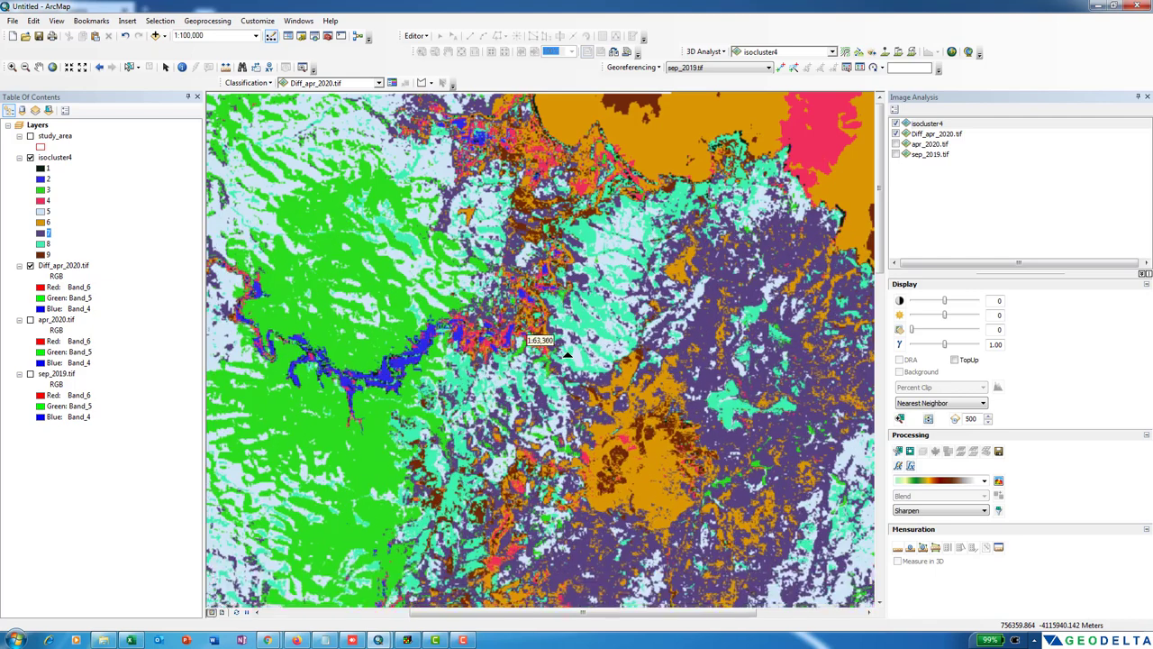
scroll(564, 355, "up", 3)
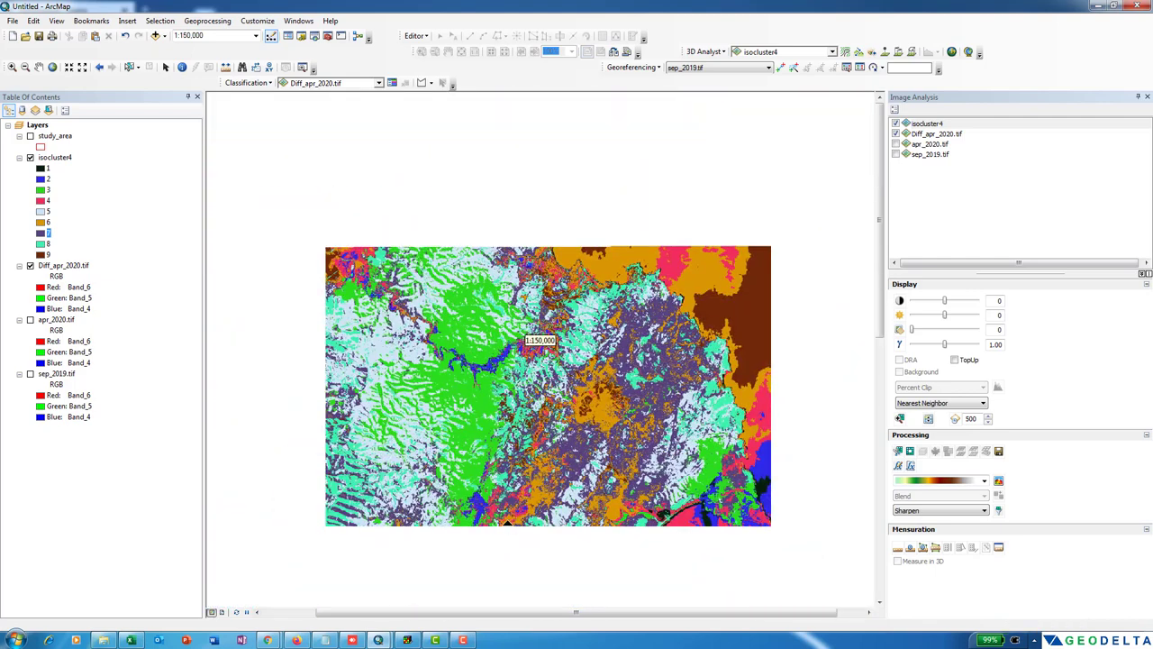
left_click_drag(507, 523, 503, 494)
left_click_drag(508, 415, 507, 415)
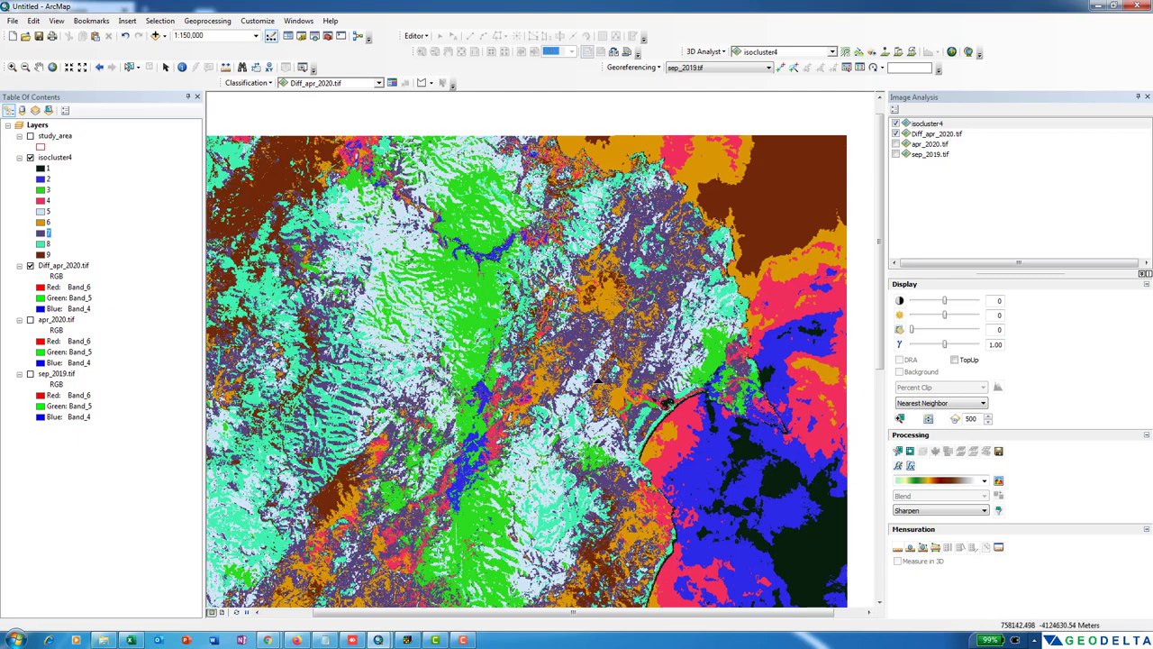
left_click_drag(598, 338, 576, 298)
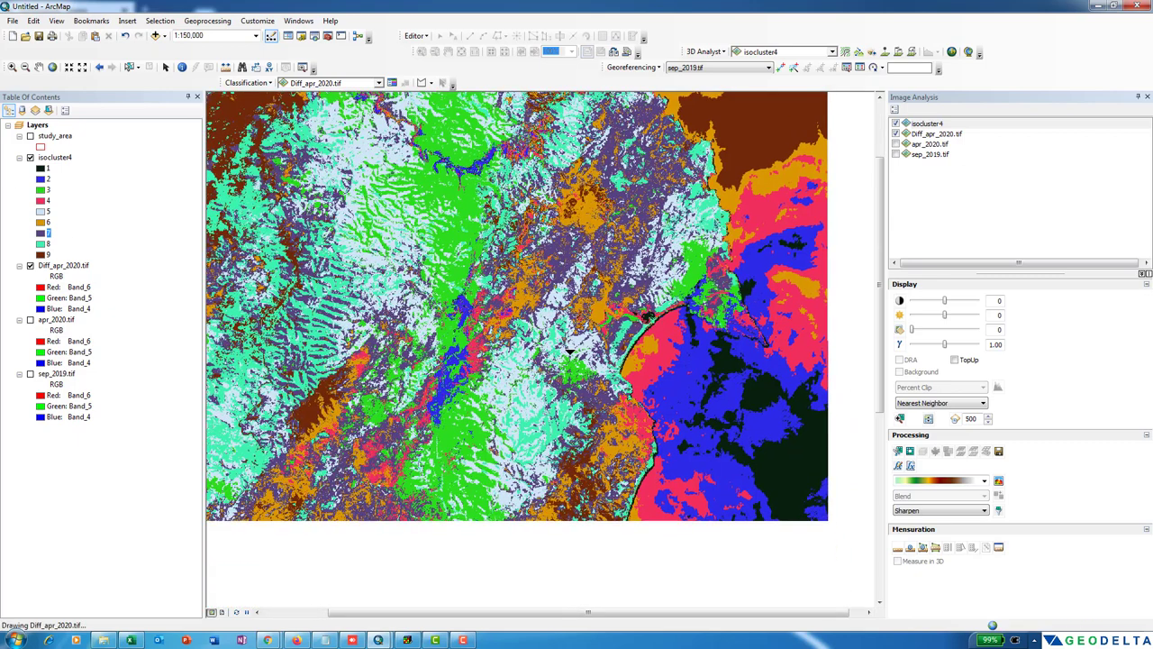
scroll(571, 358, "up", 2)
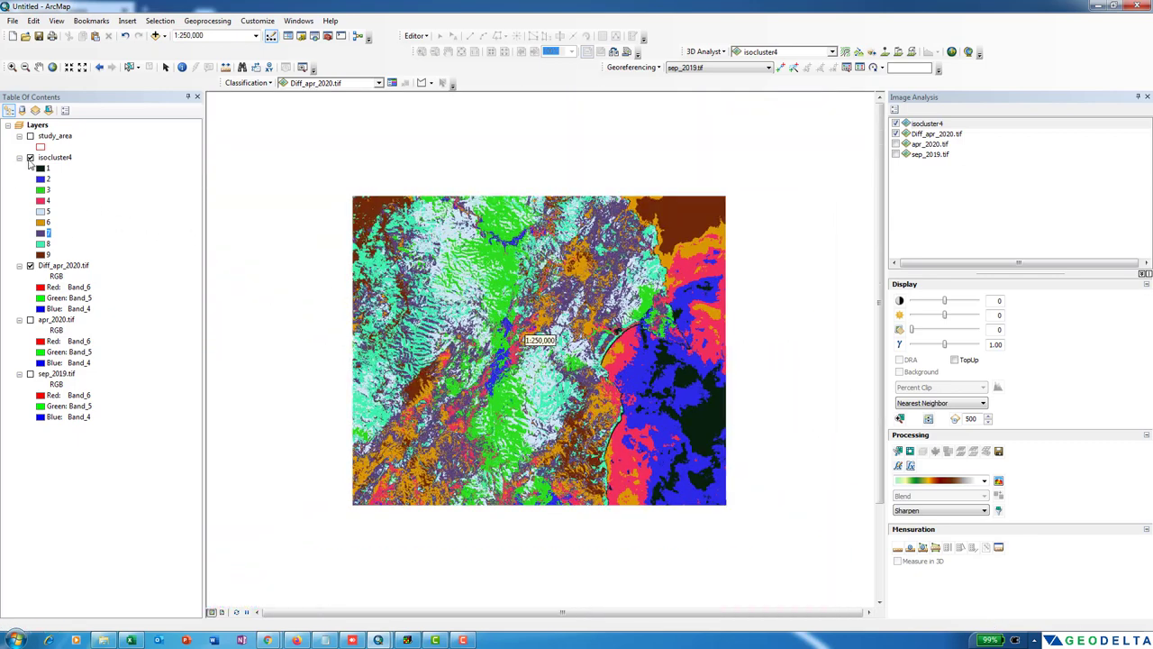
Hide and show isocluster4 to compare its classes with the changed areas in Diff_apr_2020.tif
left_click(29, 156)
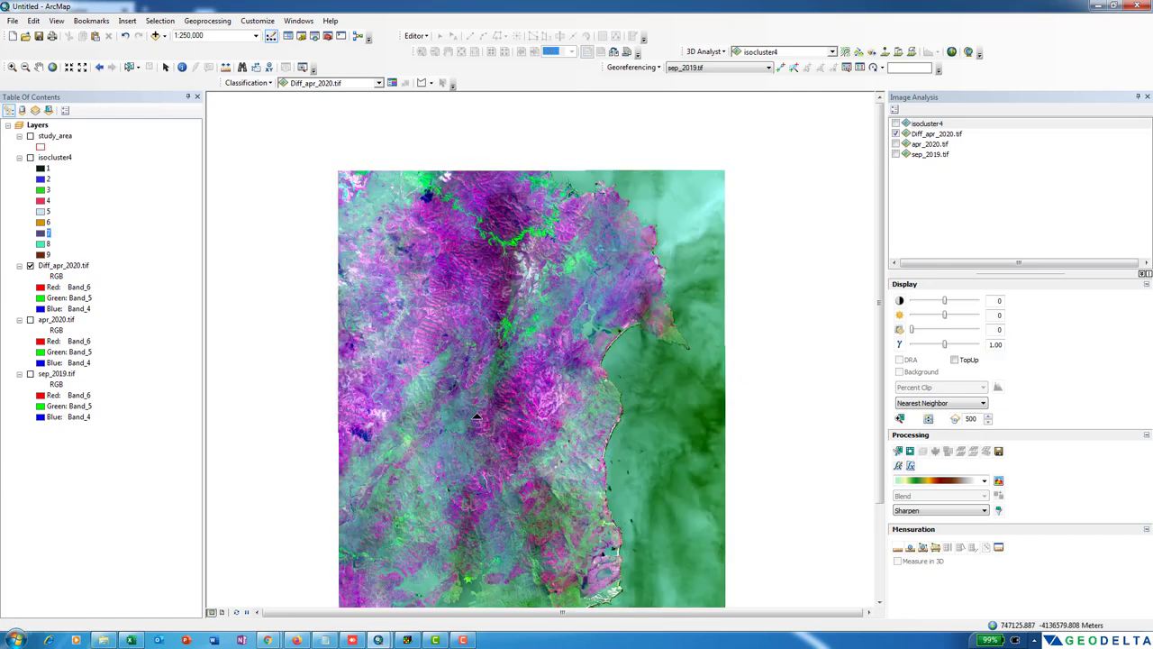
key("Down")
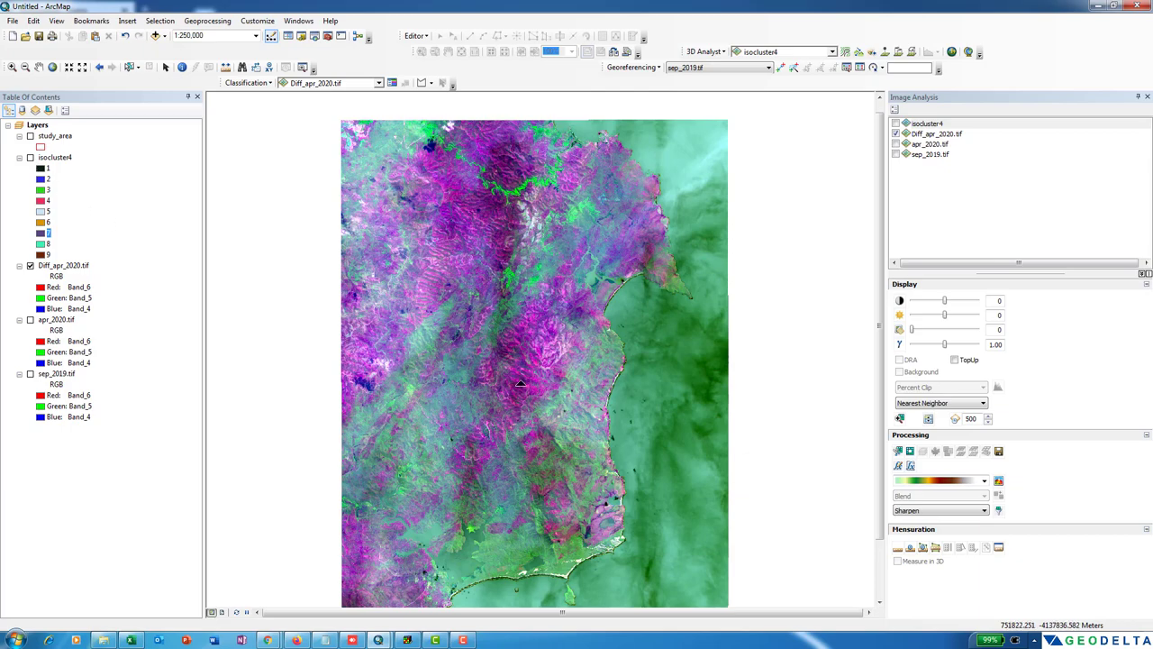
left_click(30, 157)
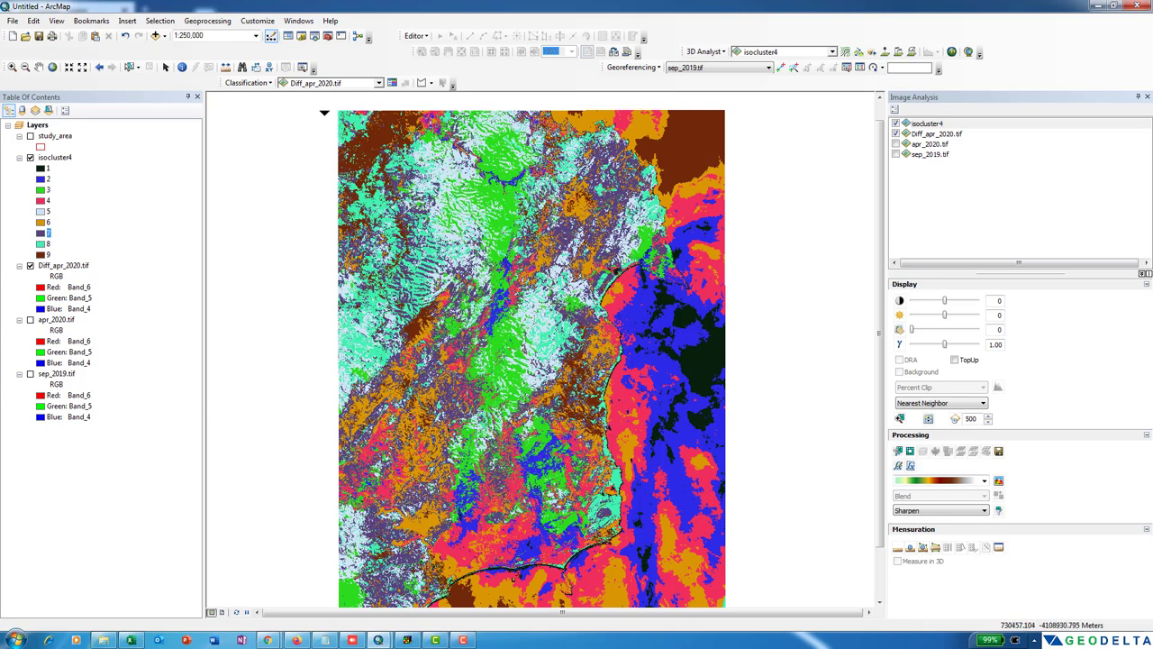
Find and open Raster Calculator and enter the first bracketed term of the expression, selecting class 3 of isocluster4
key("ctrl+f")
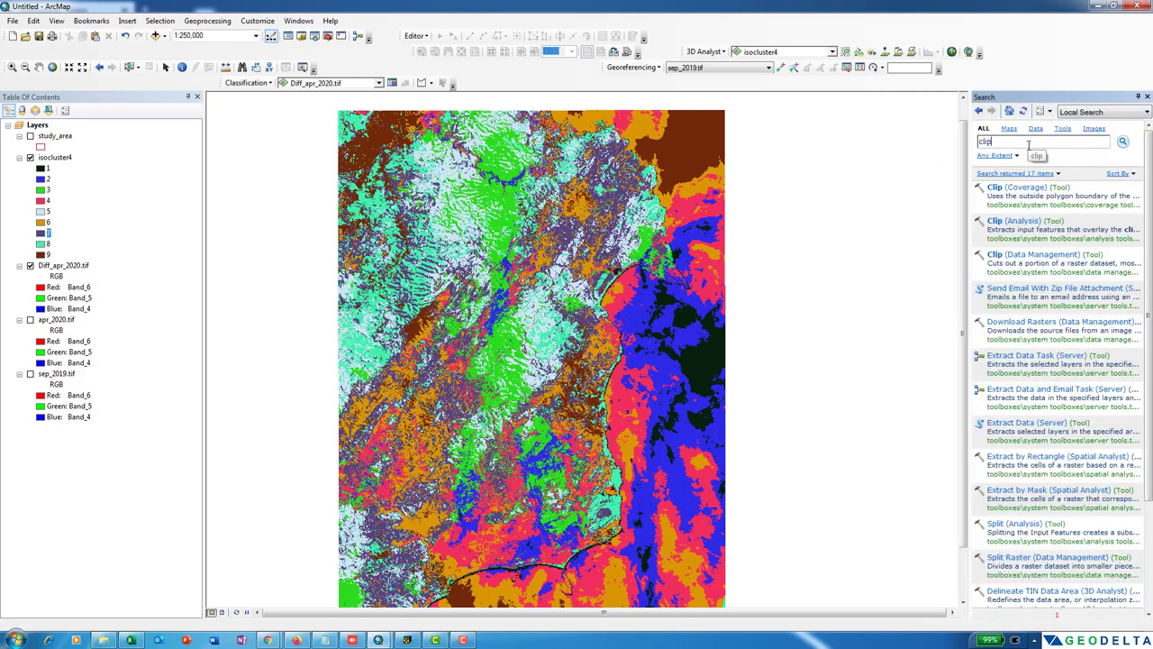
type("raster calculato")
type("r")
key("Return")
left_click(1021, 221)
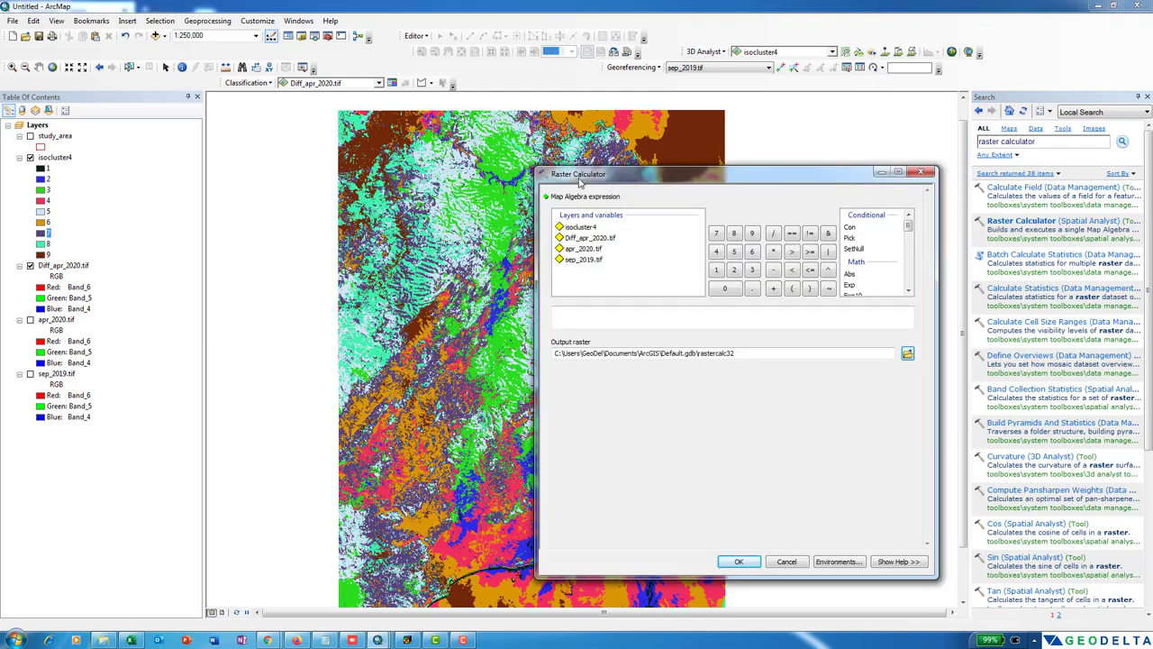
double_click(521, 228)
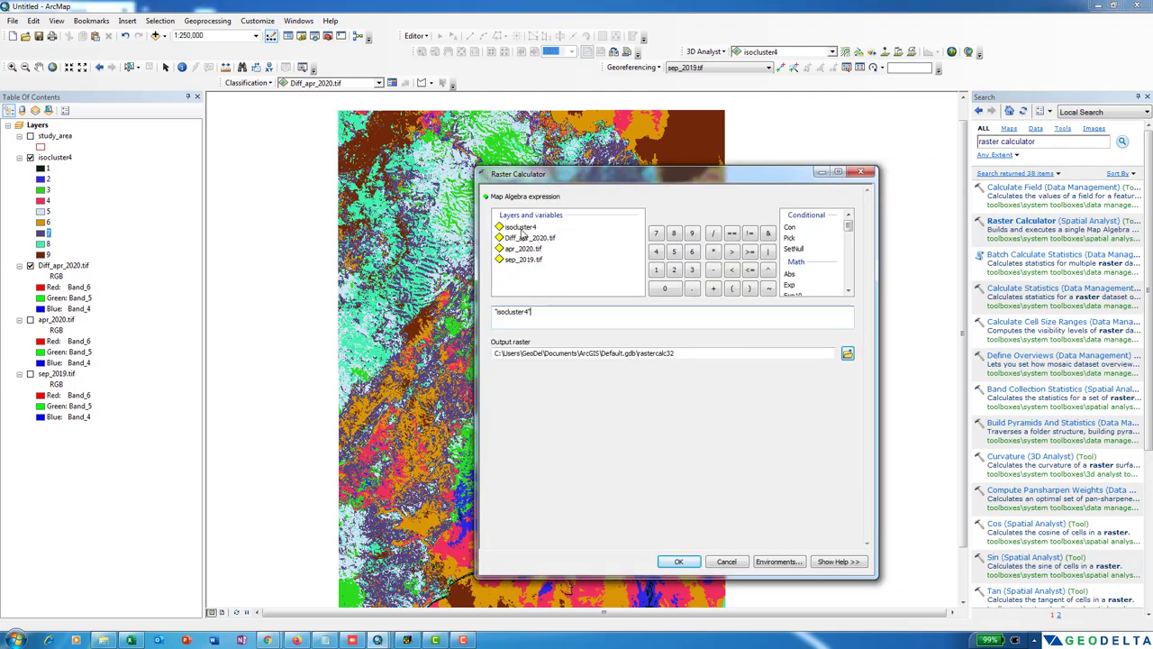
type("==3")
key("Home")
type("(")
key("End")
type(")")
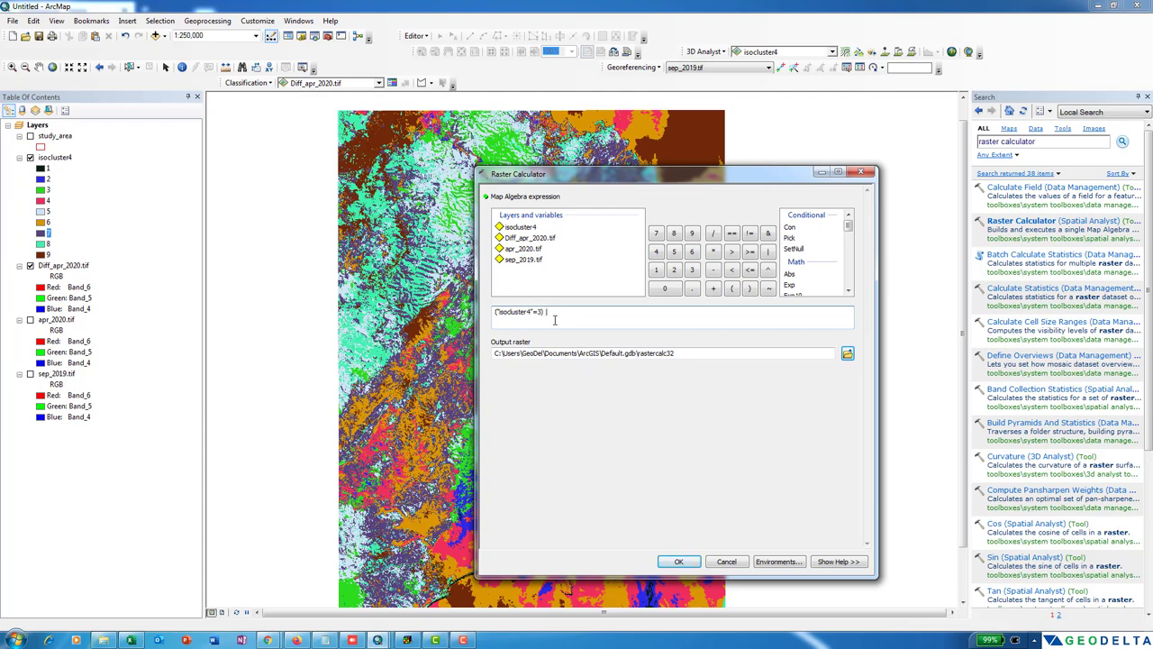
Extend the Raster Calculator expression with copies of the bracketed term for isocluster4 classes 5, 8 and 7, joined by the | operator
left_click_drag(544, 312, 483, 314)
key("ctrl+c")
left_click(571, 312)
key("ctrl+v")
key("ctrl+v")
key("ctrl+v")
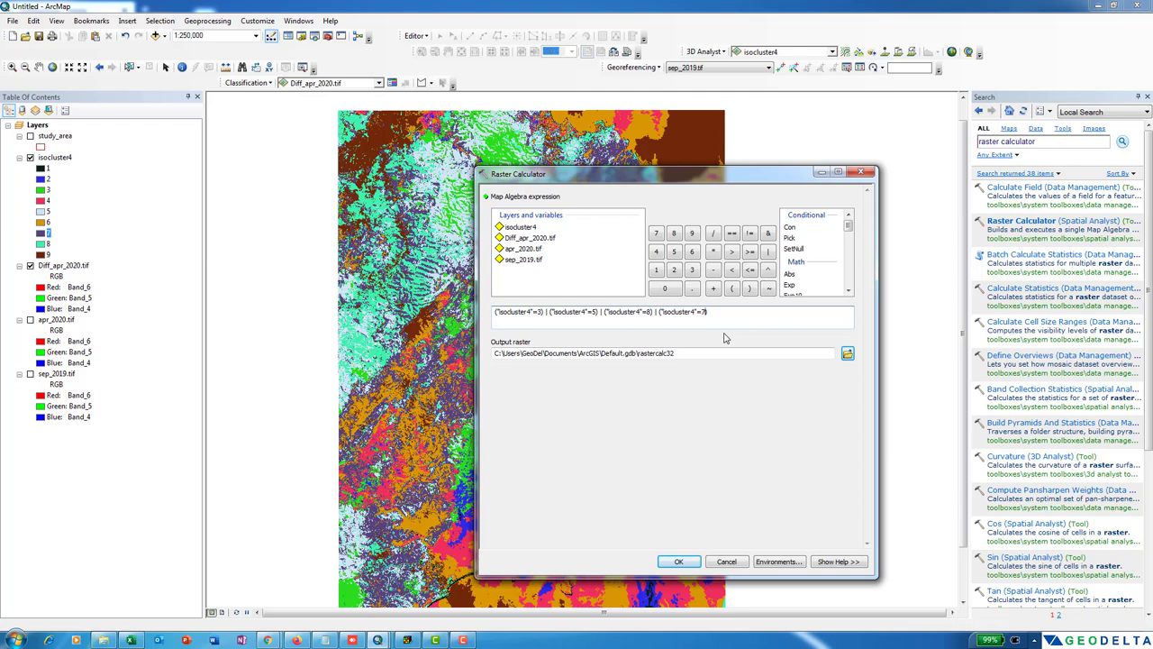
type(")")
Correct every single = in the expression to == and run Raster Calculator
left_click(512, 286)
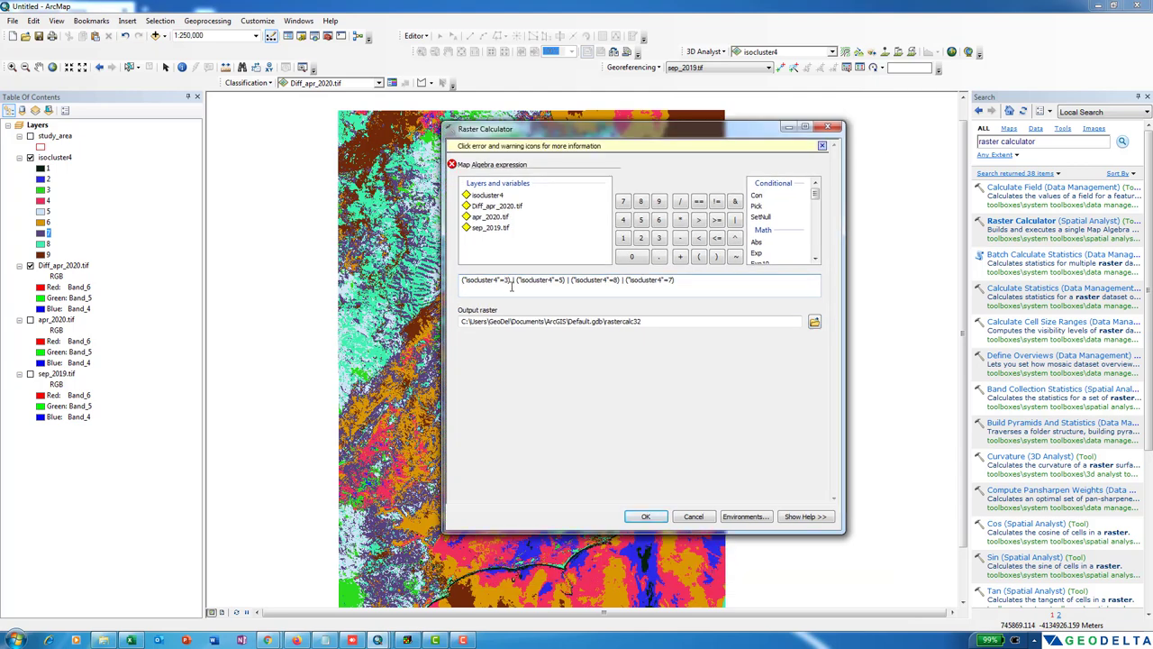
type("=")
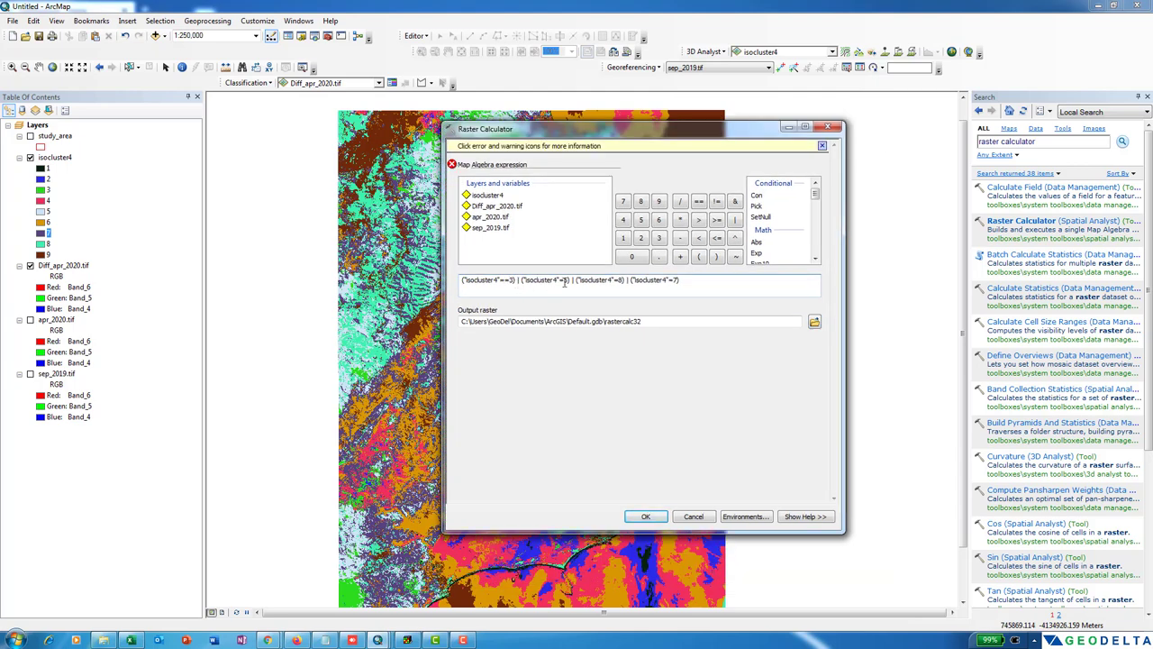
type("==")
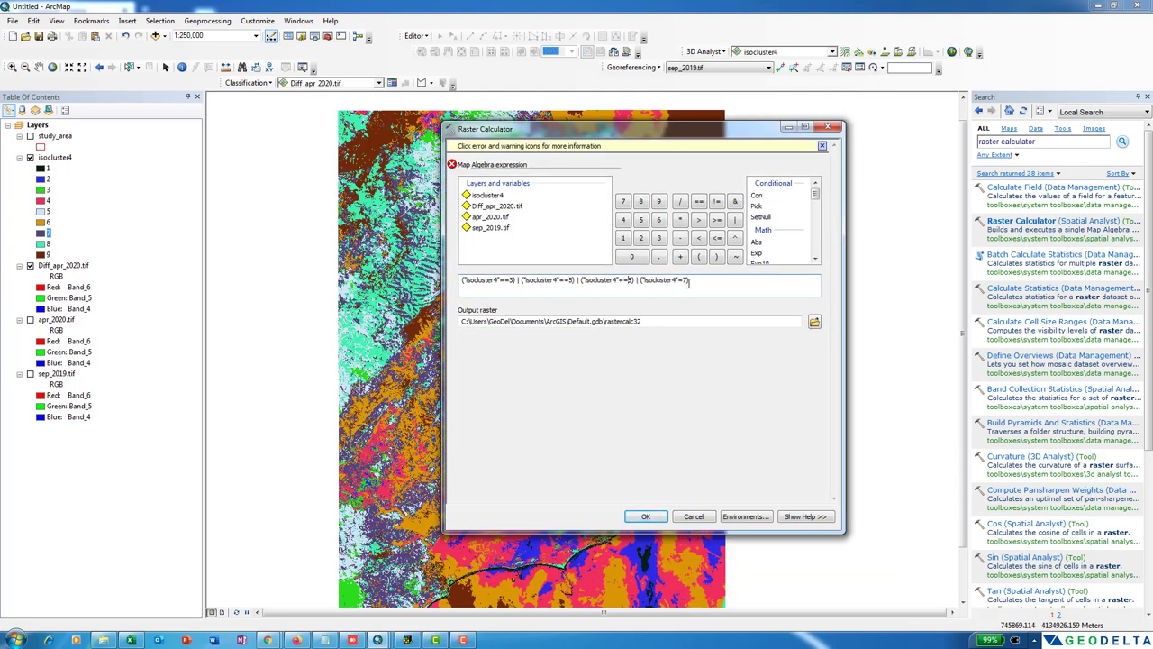
left_click(682, 280)
type("=")
left_click(646, 518)
left_click(655, 518)
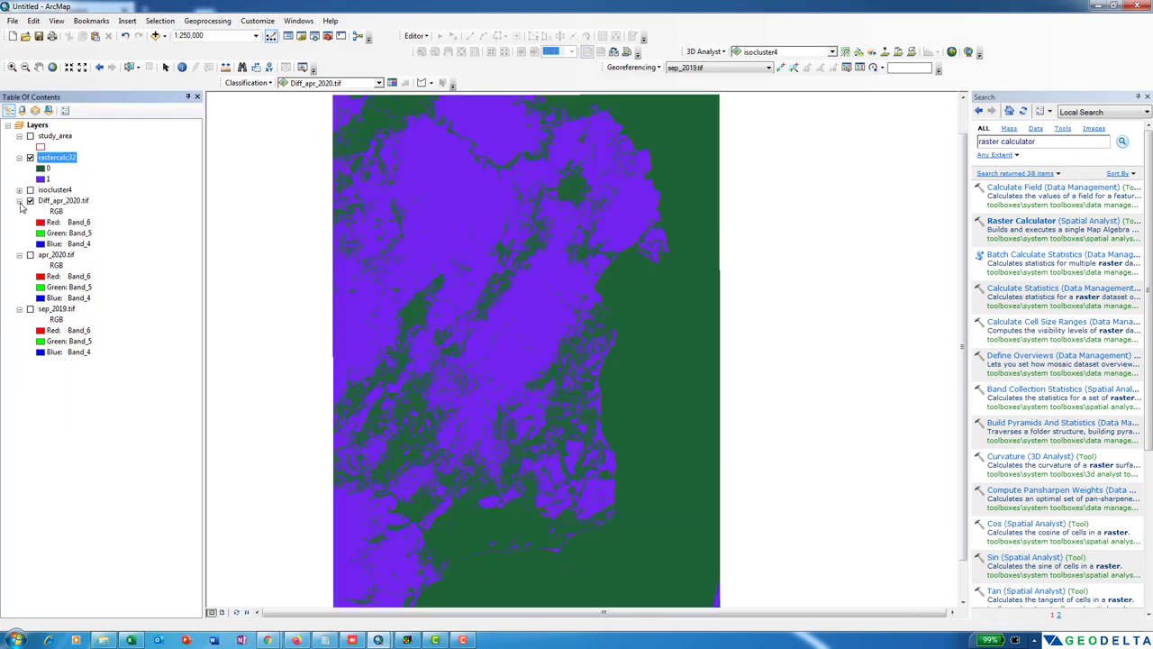
Swipe rastercalc32 to compare its extracted area with Diff_apr_2020.tif and with apr_2020.tif
left_click_drag(506, 306, 517, 300)
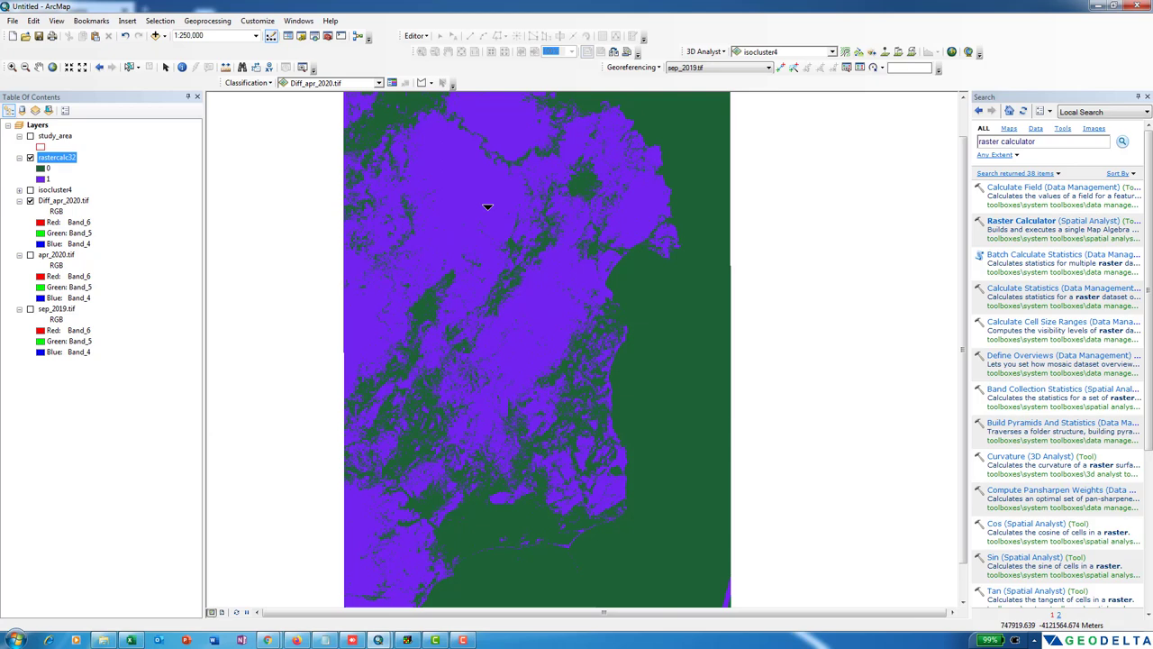
left_click(19, 190)
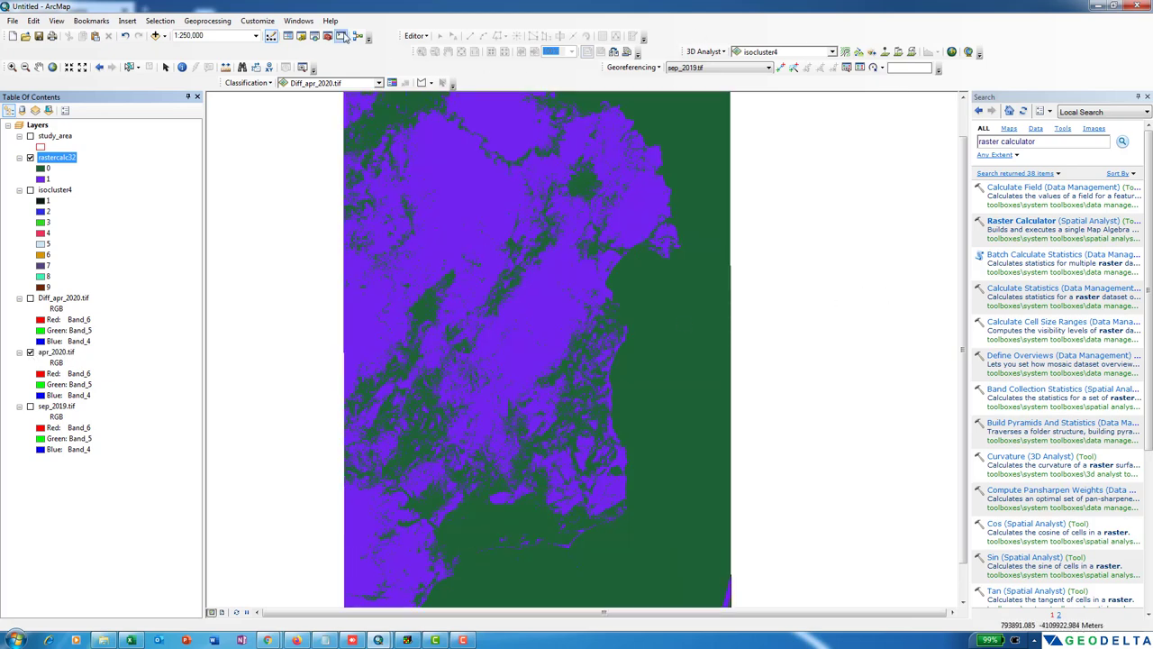
left_click(298, 20)
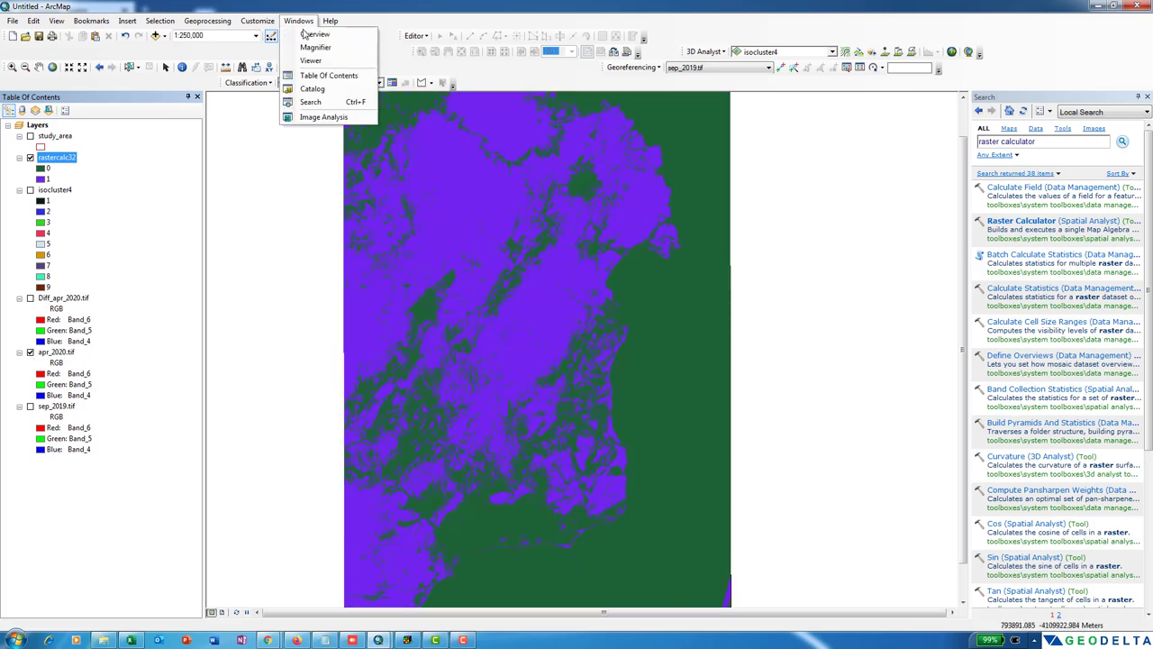
left_click(317, 102)
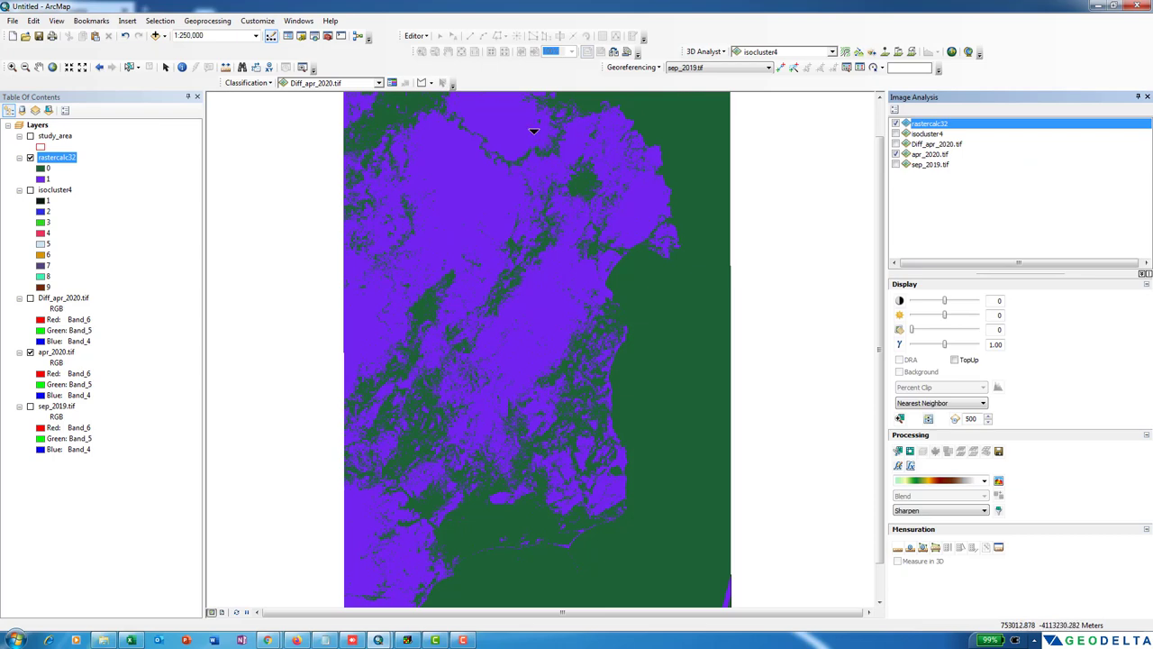
left_click_drag(525, 108, 600, 85)
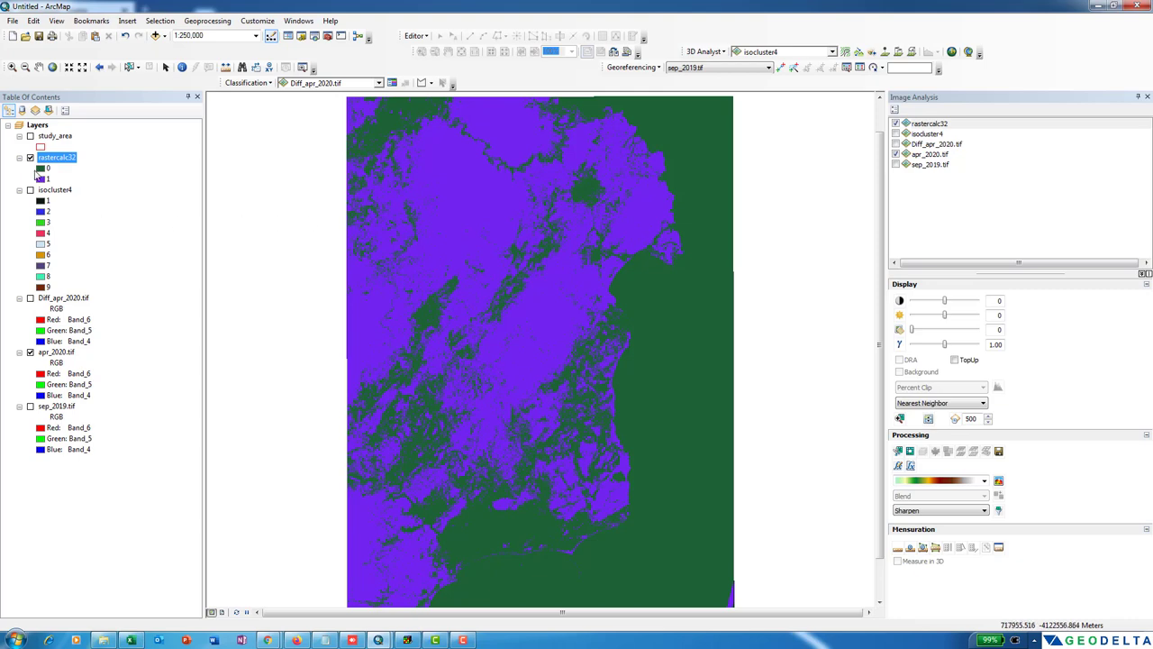
Set the fill and outline of value 0 in rastercalc32 to No Color
double_click(41, 170)
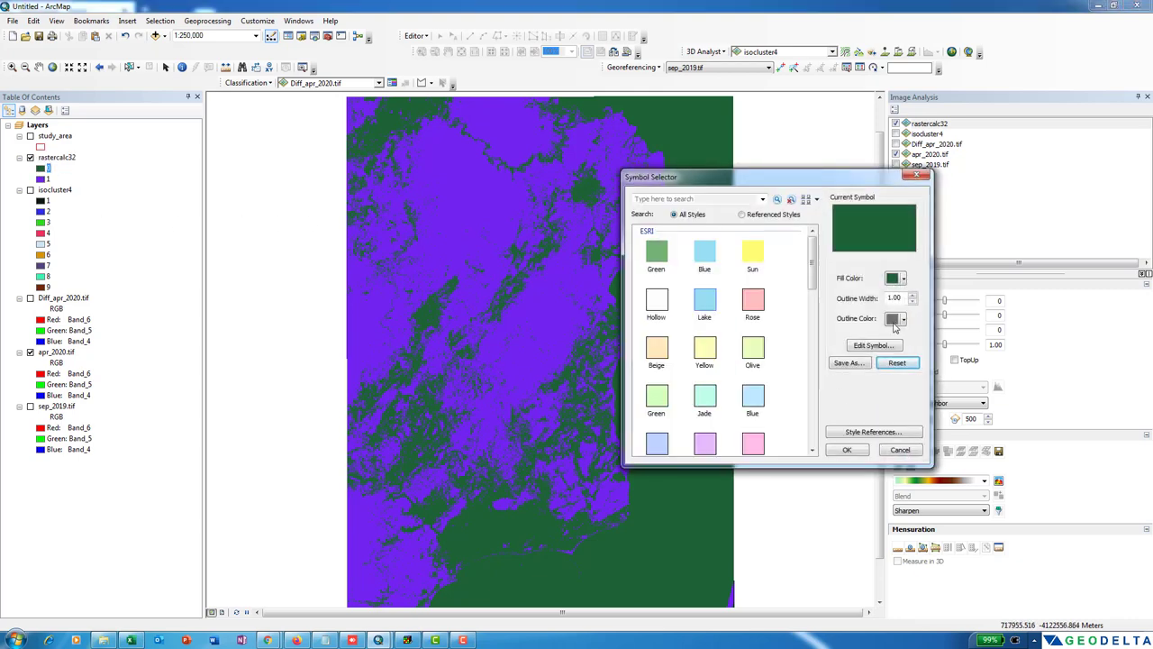
left_click(900, 279)
left_click(910, 303)
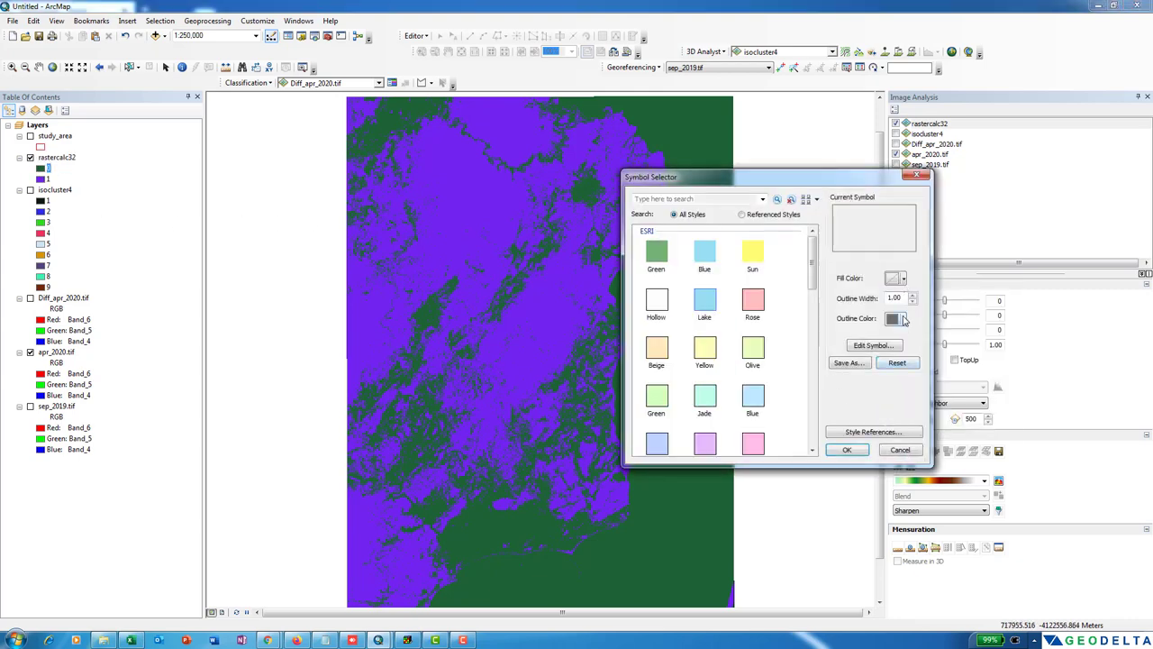
left_click(901, 320)
left_click(910, 345)
left_click(847, 450)
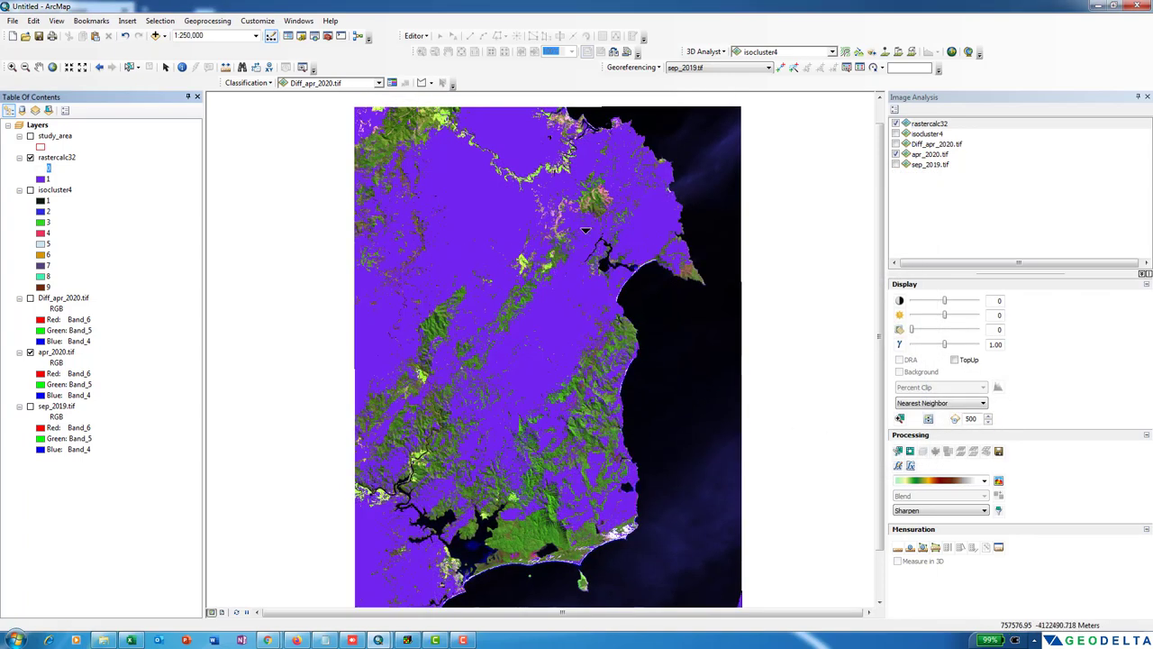
Set the fill color of value 1 in rastercalc32 to light aqua
scroll(539, 339, "up", 1)
scroll(539, 340, "down", 1)
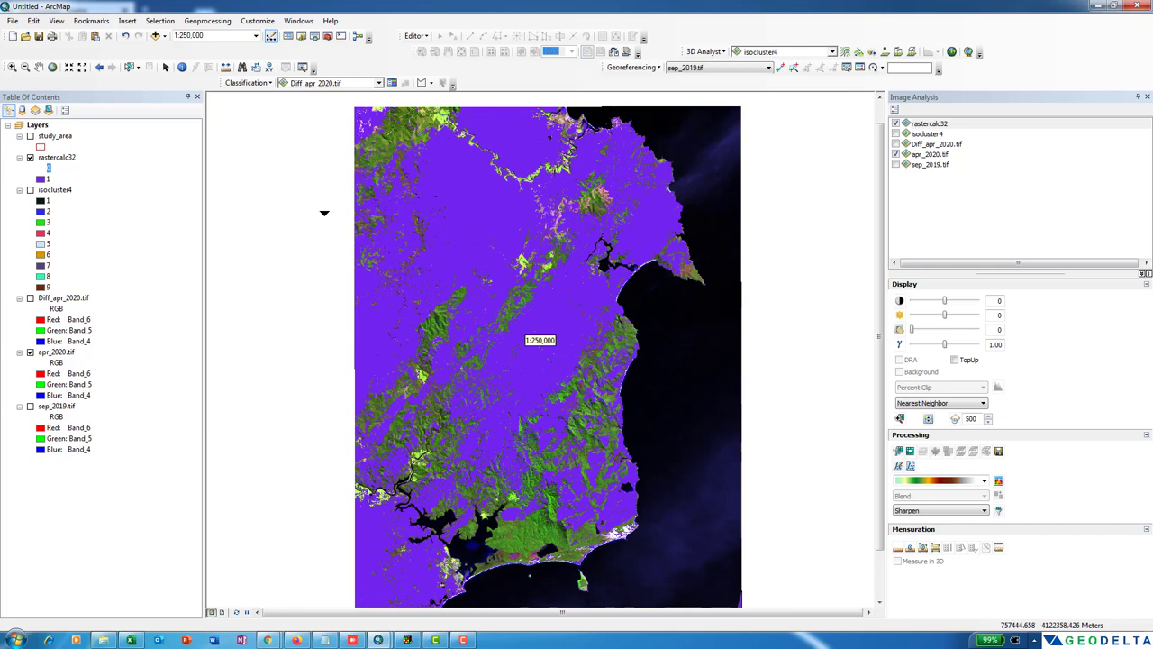
double_click(40, 181)
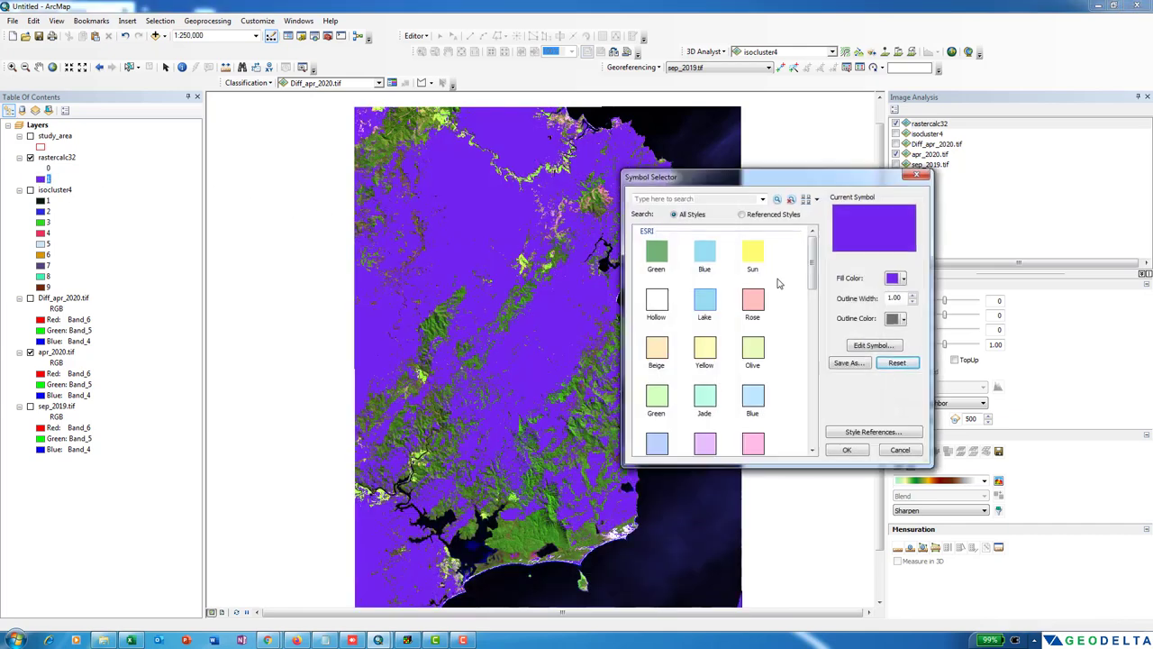
left_click(900, 279)
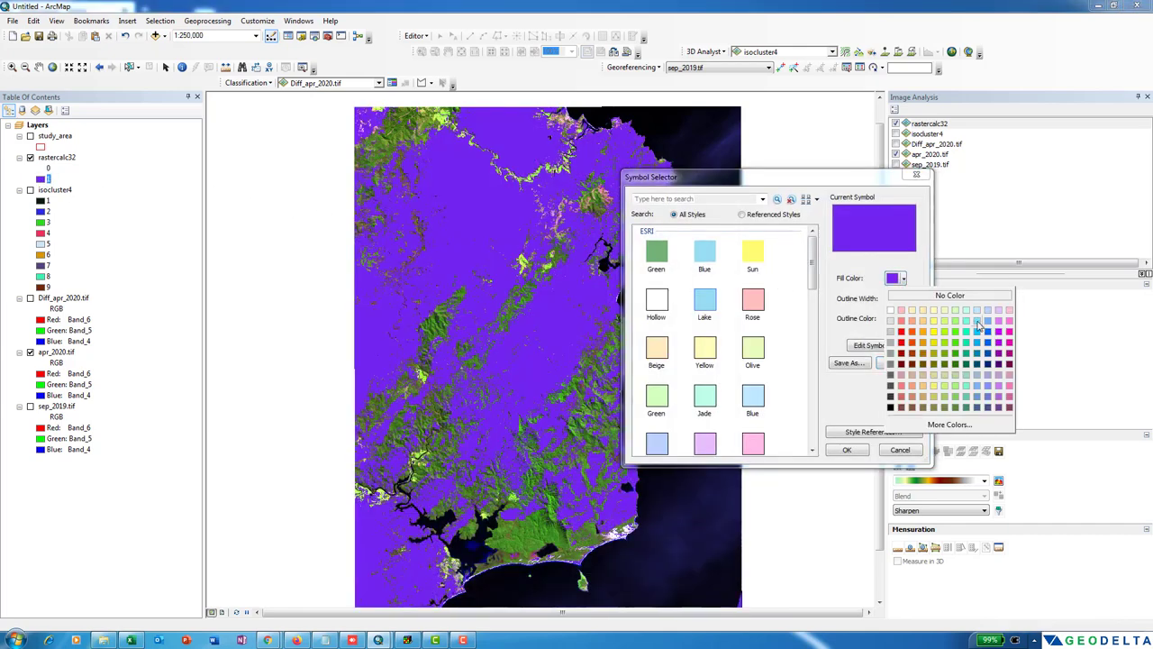
left_click(977, 321)
left_click(847, 450)
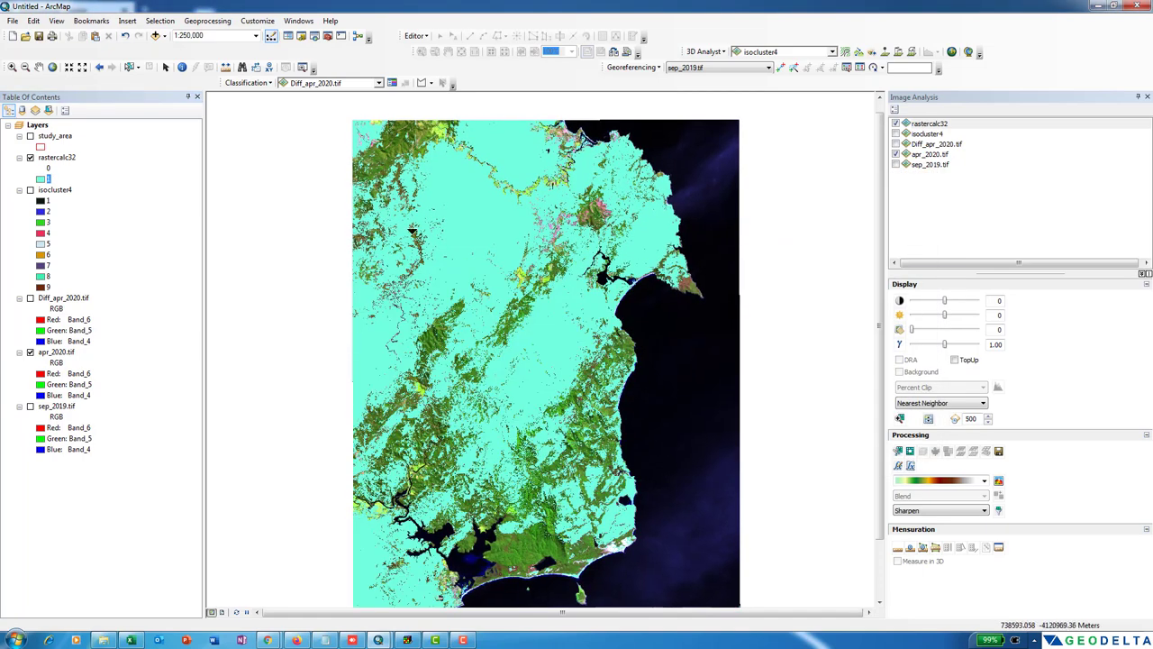
Swipe rastercalc32 over apr_2020.tif, including the northern coast at 1:100,000, to check the extracted area against the image
left_click_drag(397, 220, 476, 95)
scroll(620, 202, "down", 3)
scroll(584, 227, "down", 2)
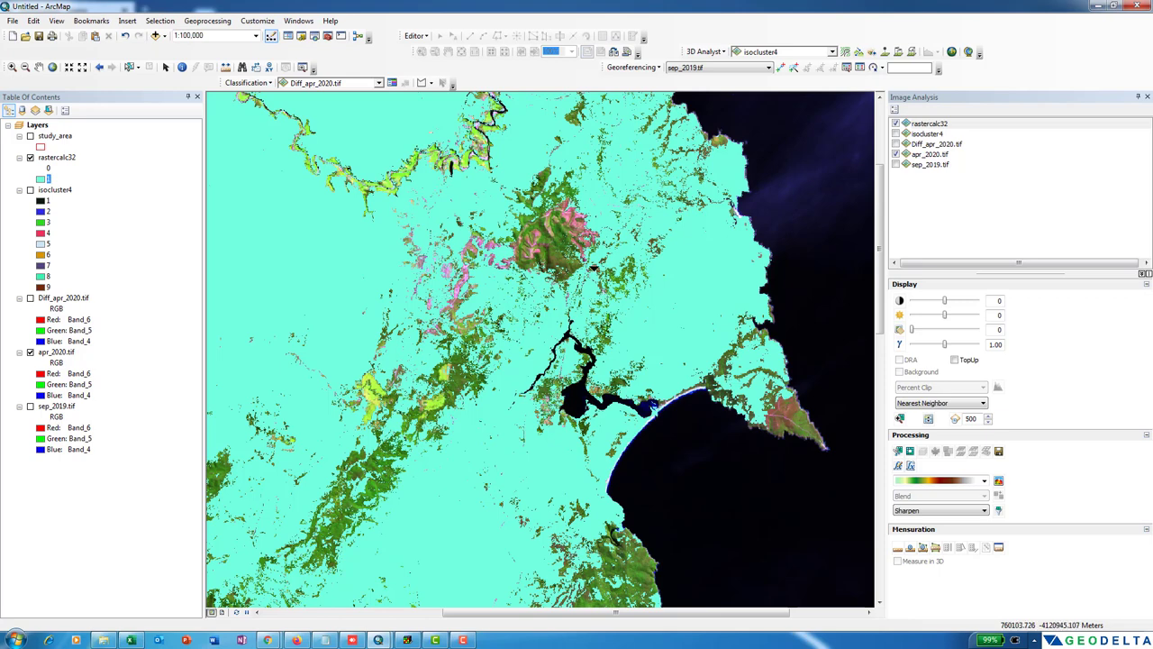
left_click_drag(547, 199, 546, 325)
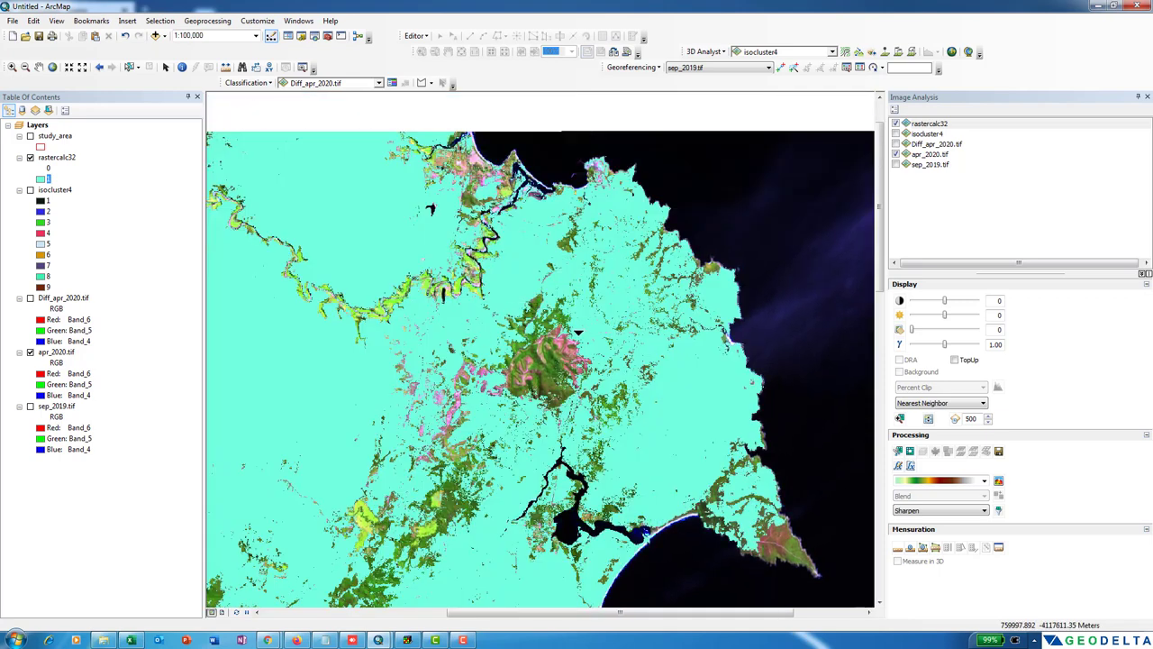
scroll(579, 326, "up", 1)
scroll(577, 338, "down", 3)
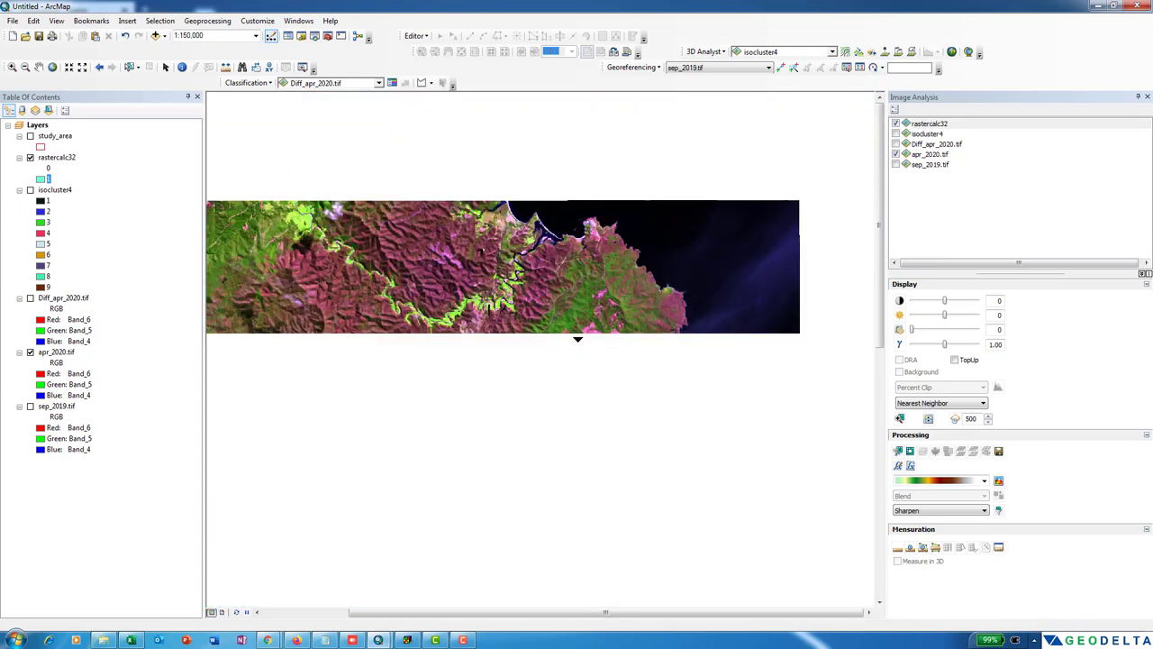
scroll(577, 338, "down", 2)
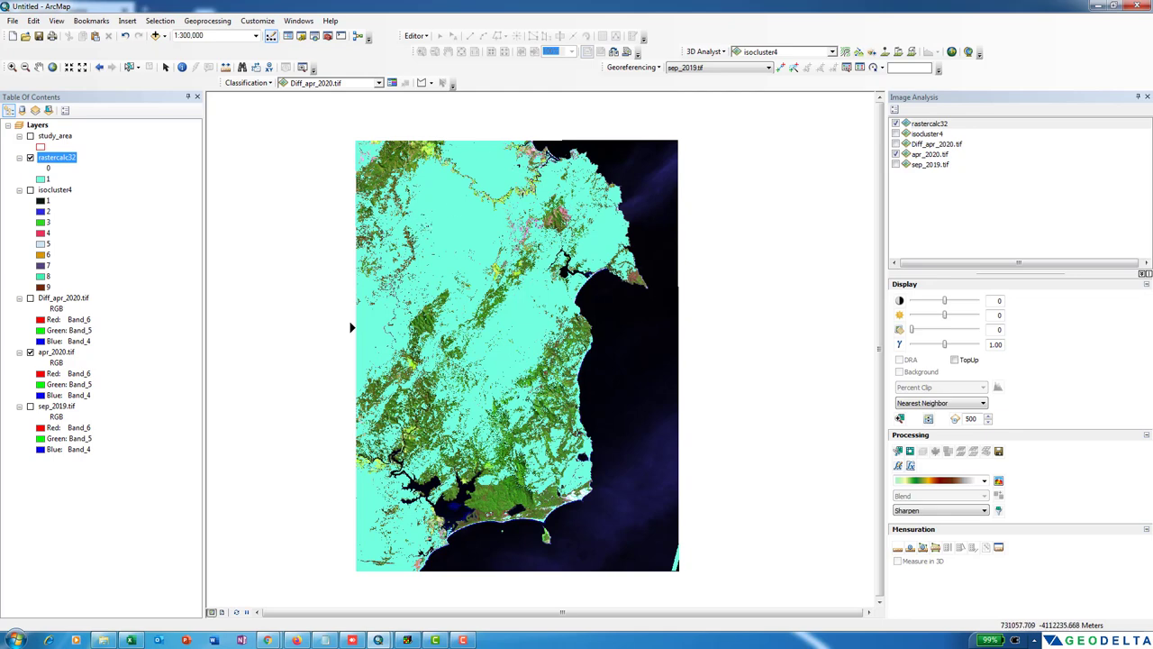
Search for the Raster to Polygon tool, open it and set rastercalc32 as the input raster
key("ctrl+f")
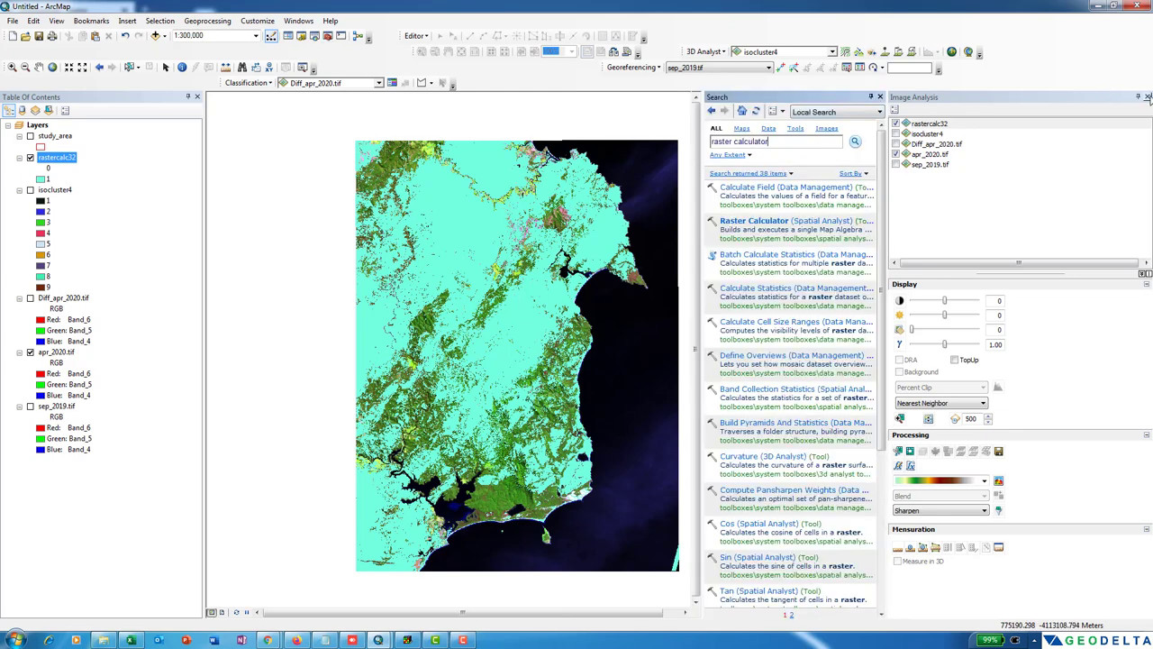
left_click(1147, 97)
key("ctrl+BackSpace")
type("to polygon")
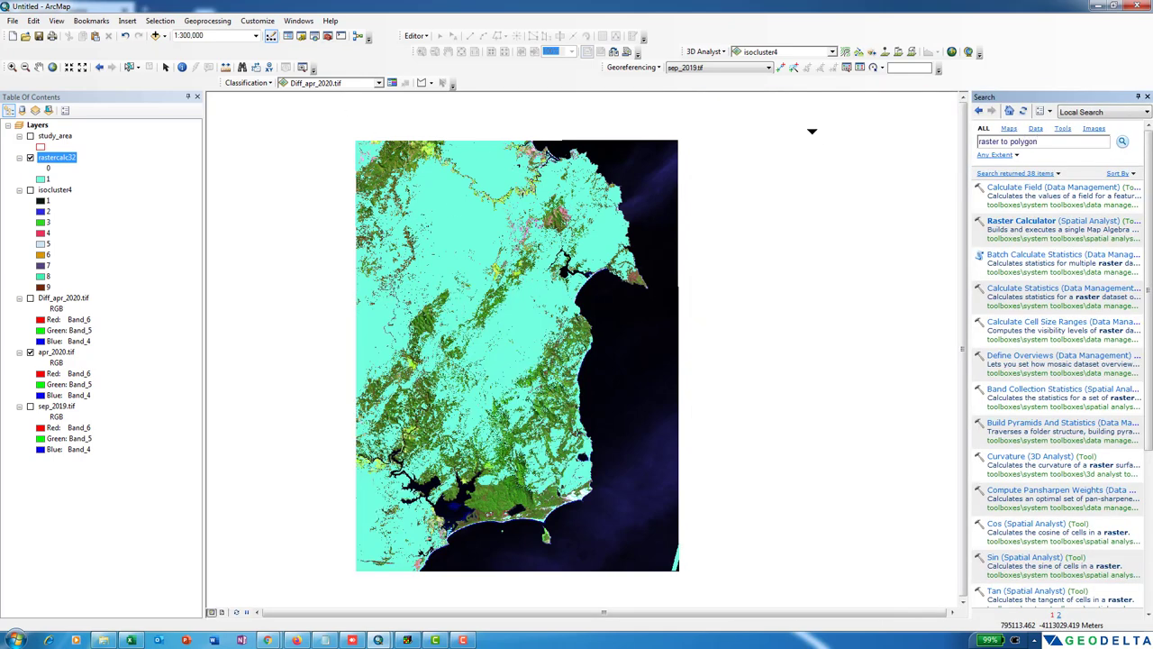
key("Return")
left_click(1022, 186)
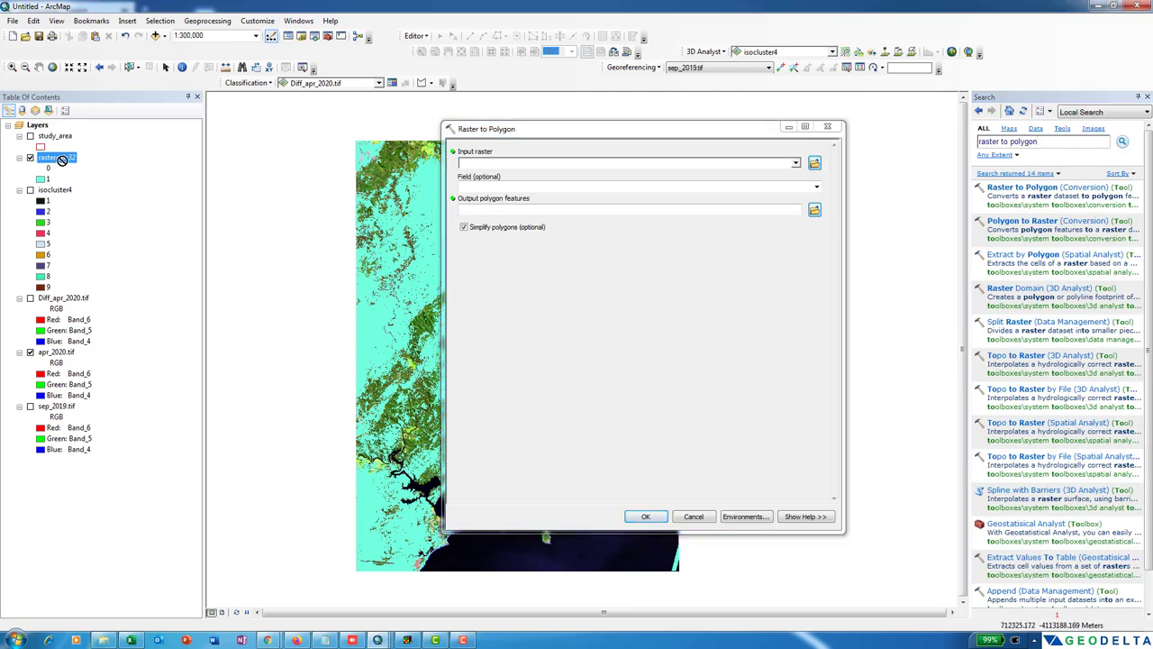
left_click_drag(61, 159, 484, 166)
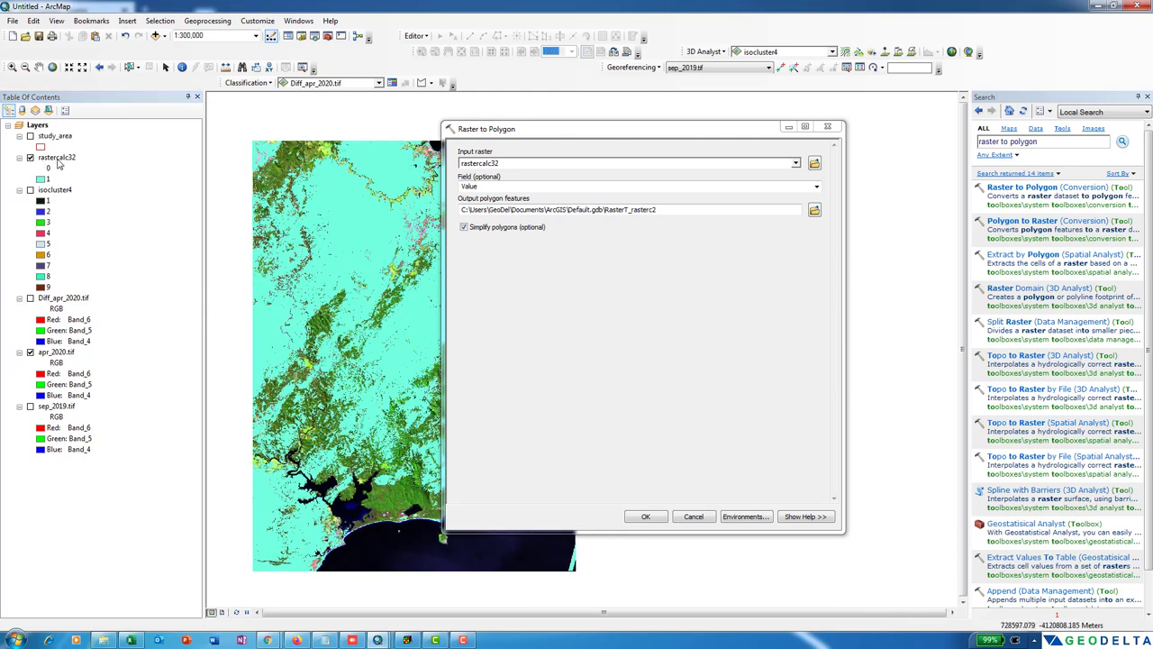
Open the attribute table of rastercalc32 and select the record with value 1
right_click(58, 162)
left_click(86, 193)
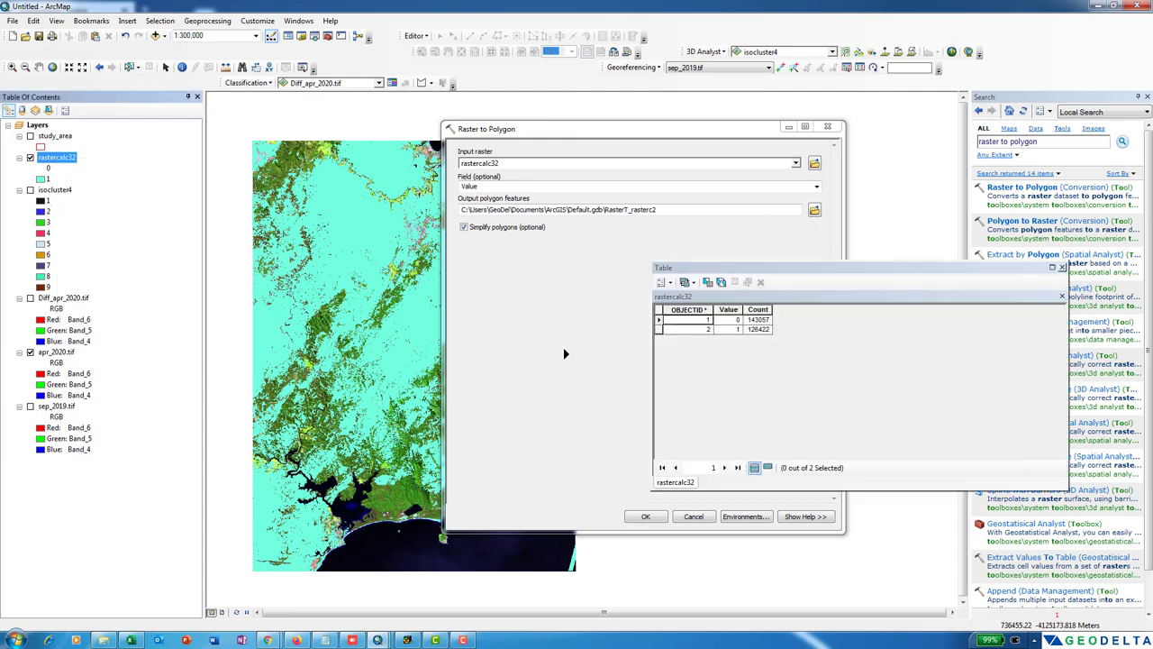
left_click_drag(705, 269, 237, 323)
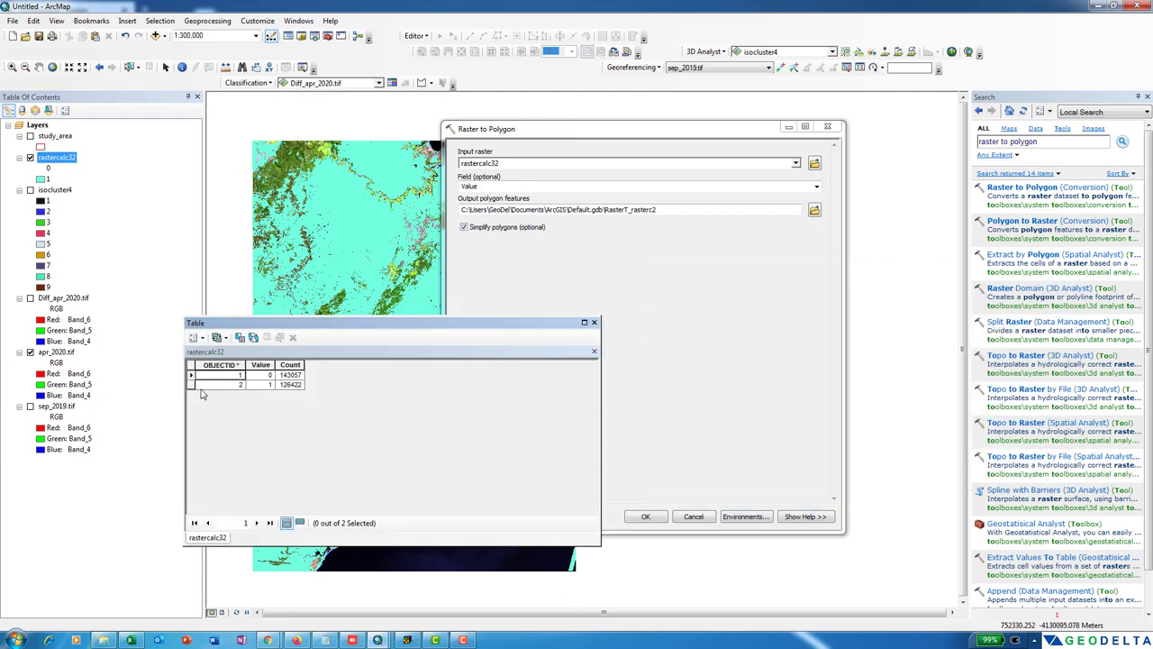
left_click(191, 385)
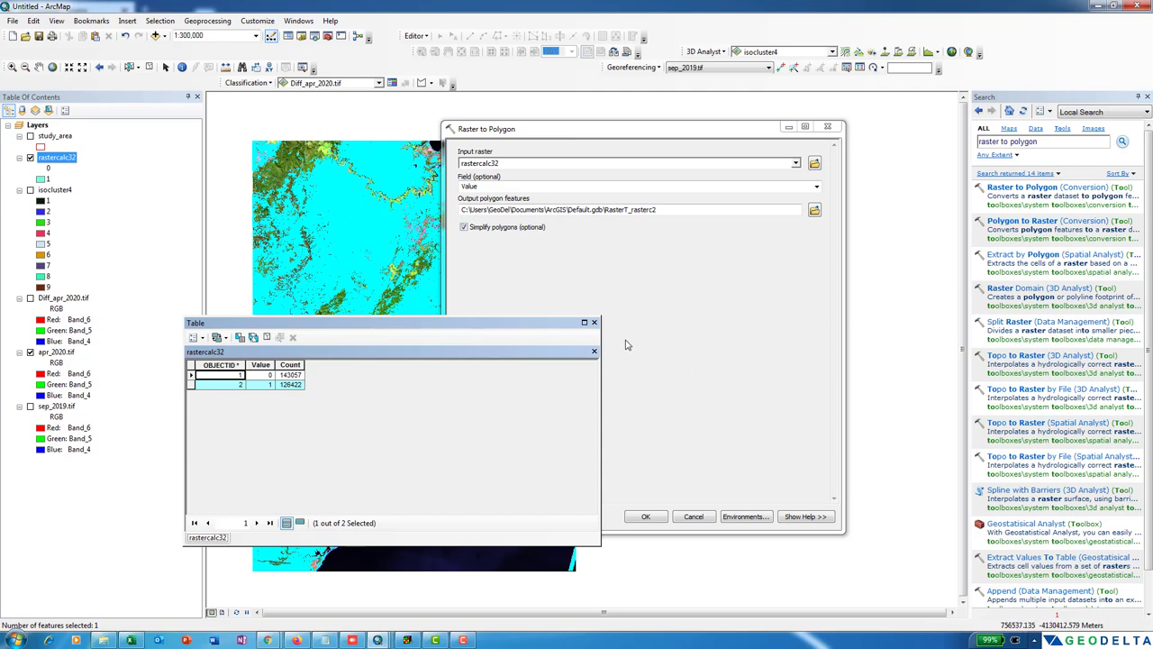
Close the raster's attribute table and convert rastercalc32 to polygons, saving the output as burnt_areas
left_click(595, 322)
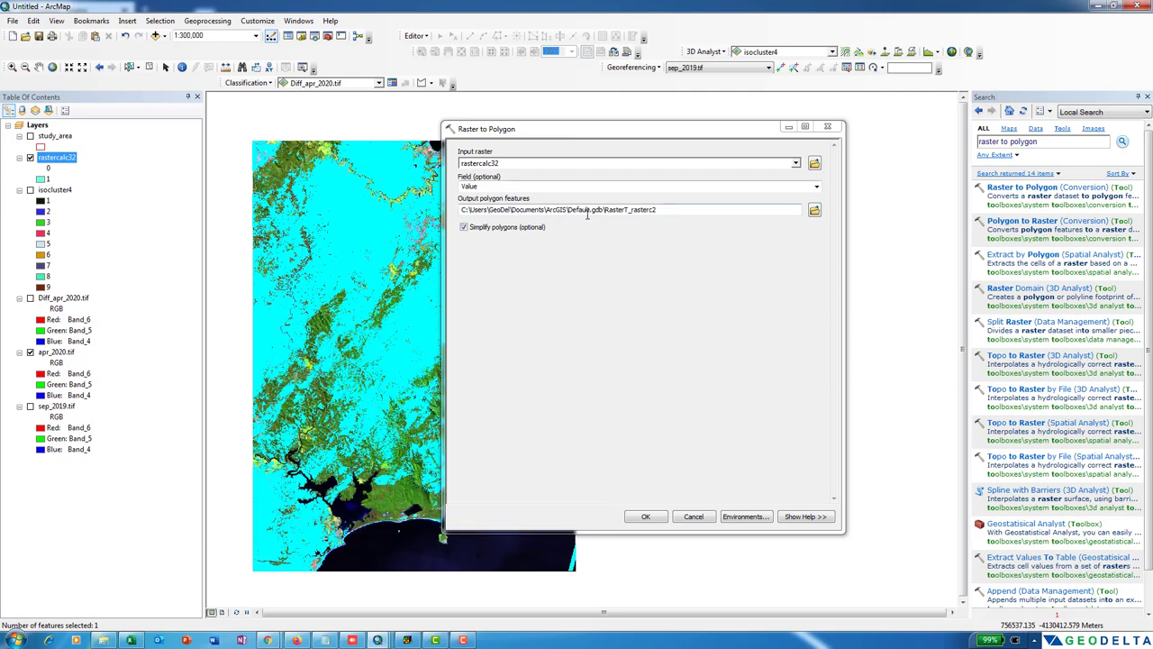
left_click(813, 211)
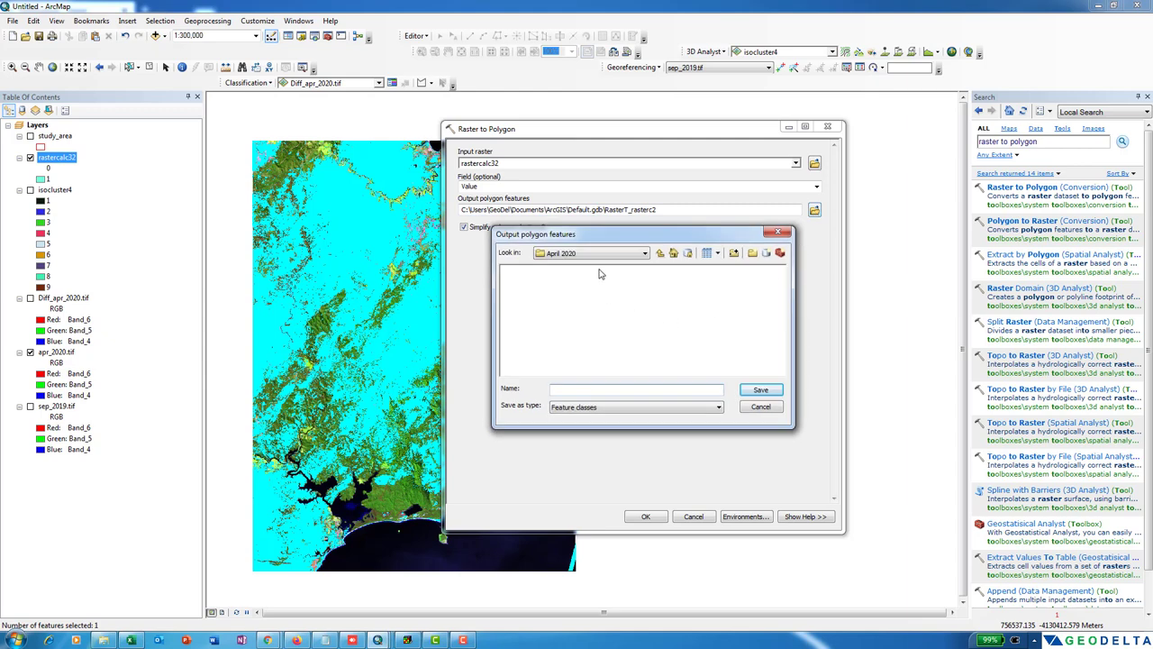
left_click(660, 256)
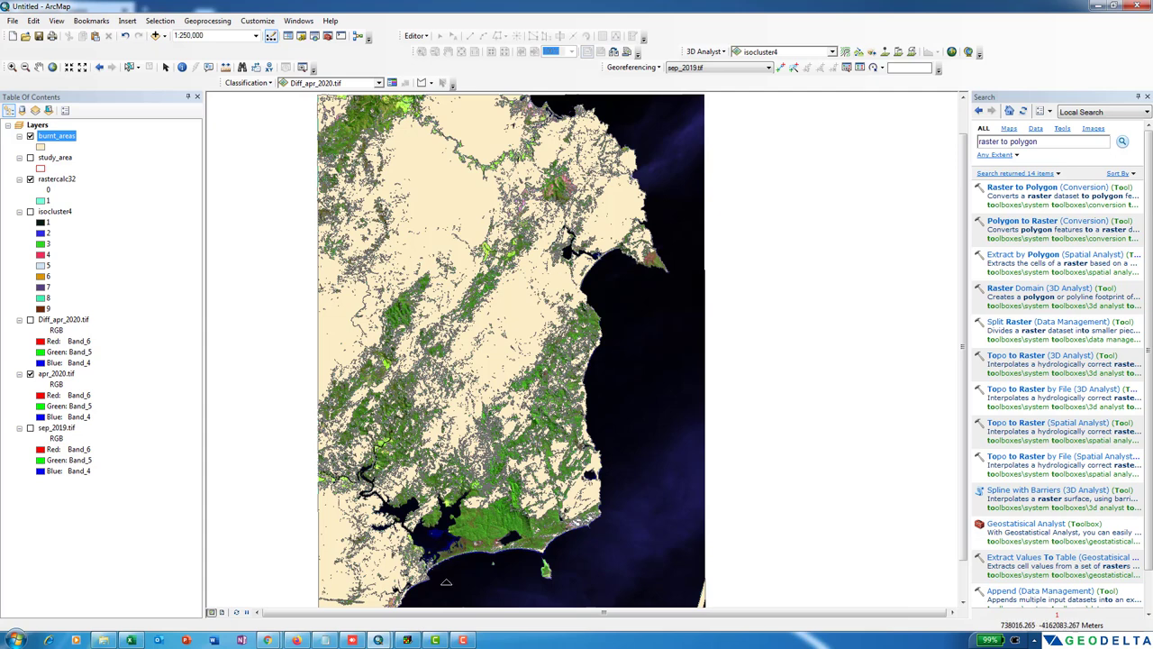
Open the attribute table of burnt_areas and inspect the sliver polygon at the image's southeastern corner
right_click(57, 142)
left_click(96, 175)
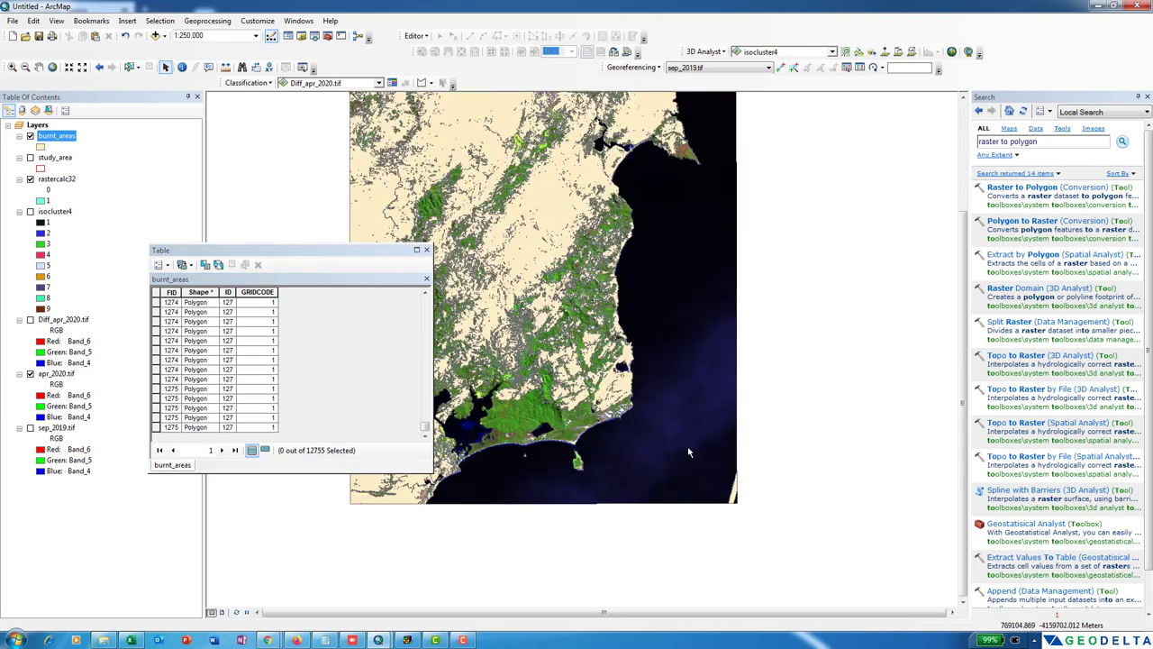
scroll(757, 448, "up", 2)
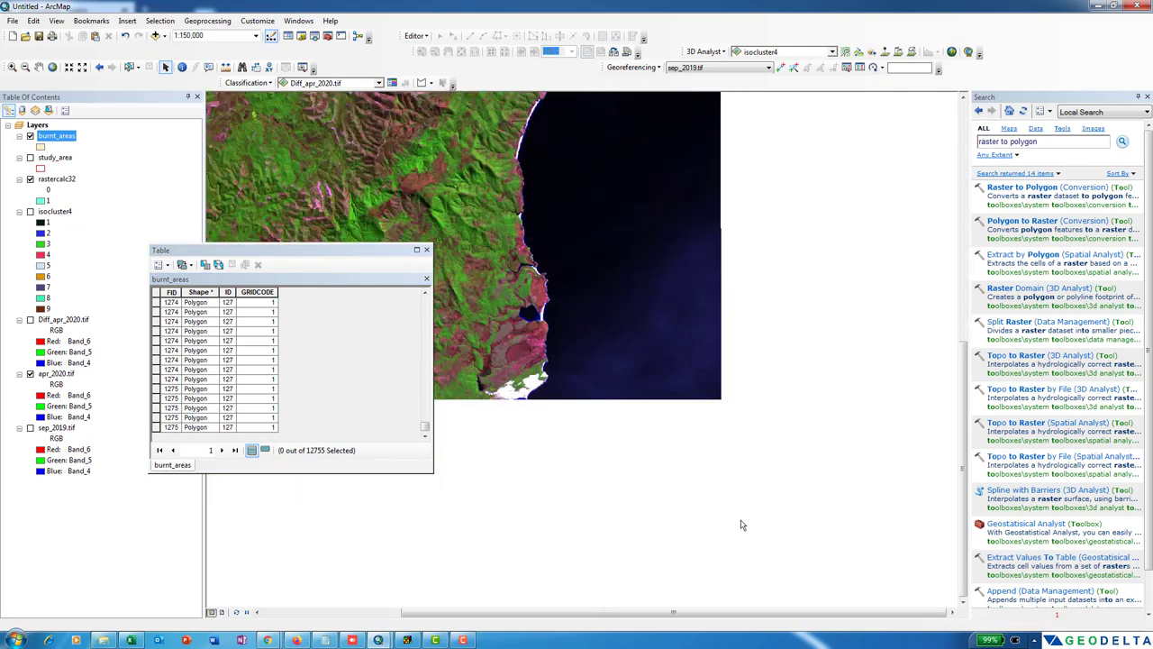
left_click_drag(737, 516, 655, 527)
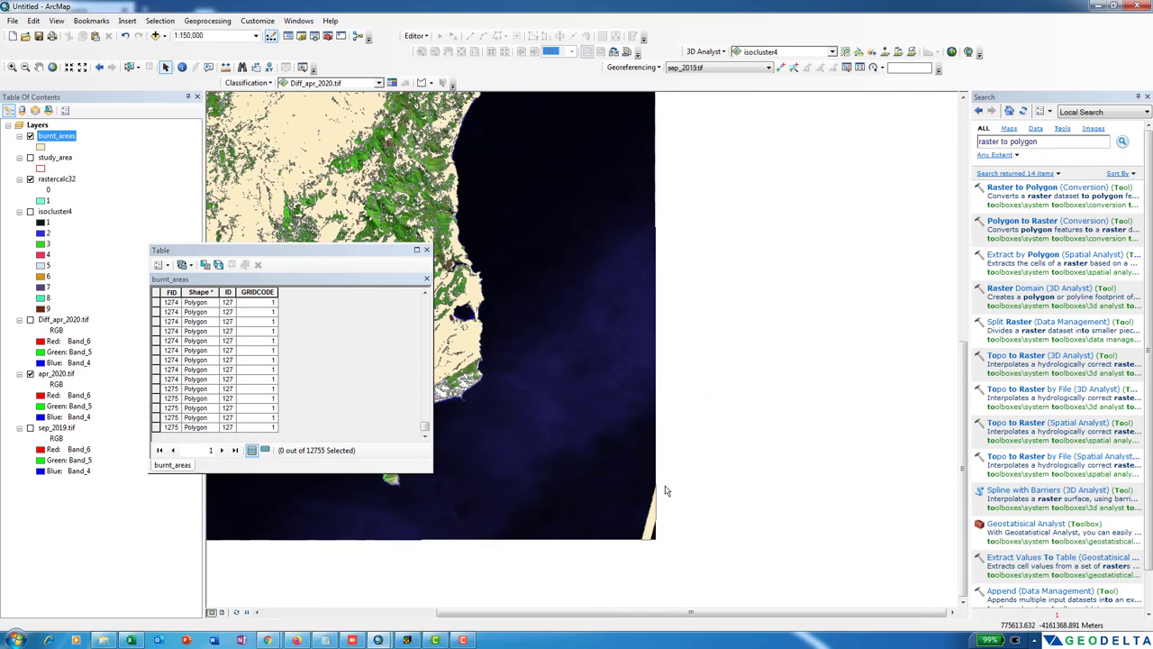
scroll(655, 536, "up", 4)
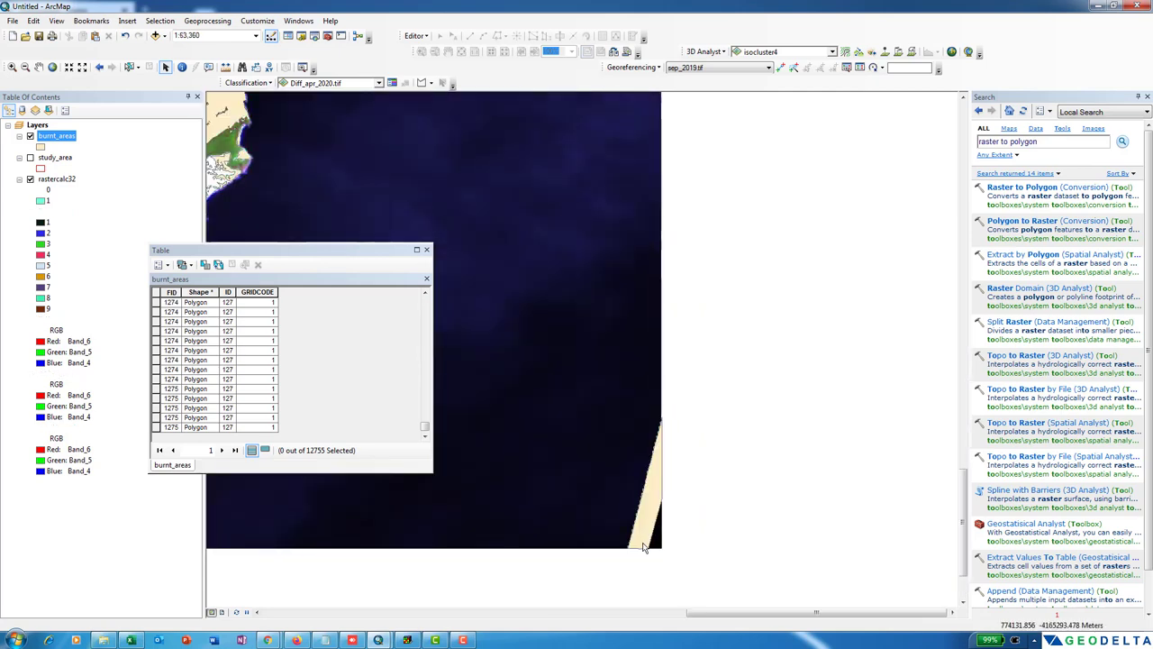
scroll(647, 529, "down", 3)
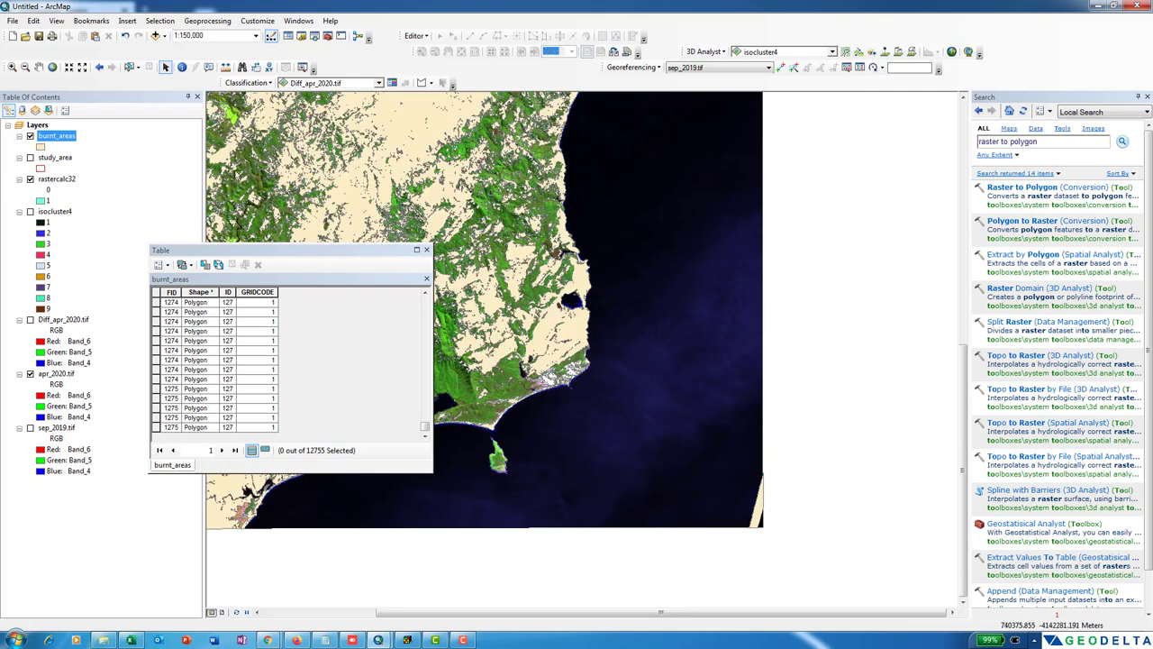
Start editing burnt_areas and delete the sliver polygon at the image's southeastern corner
right_click(60, 138)
mouse_move(153, 287)
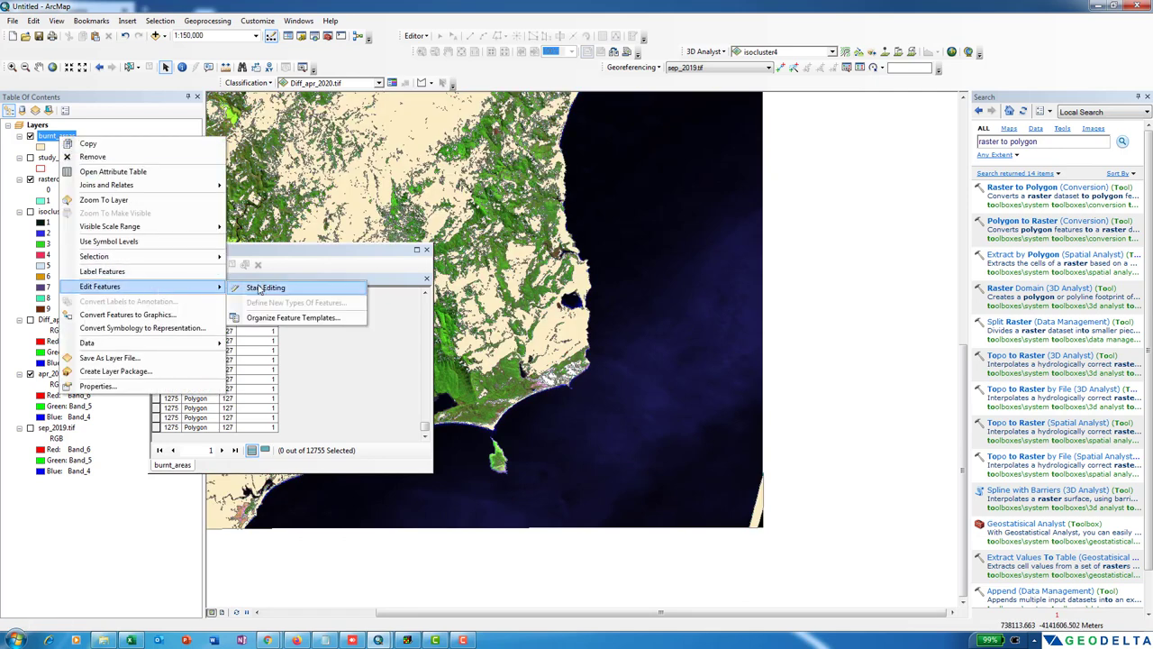
left_click(259, 289)
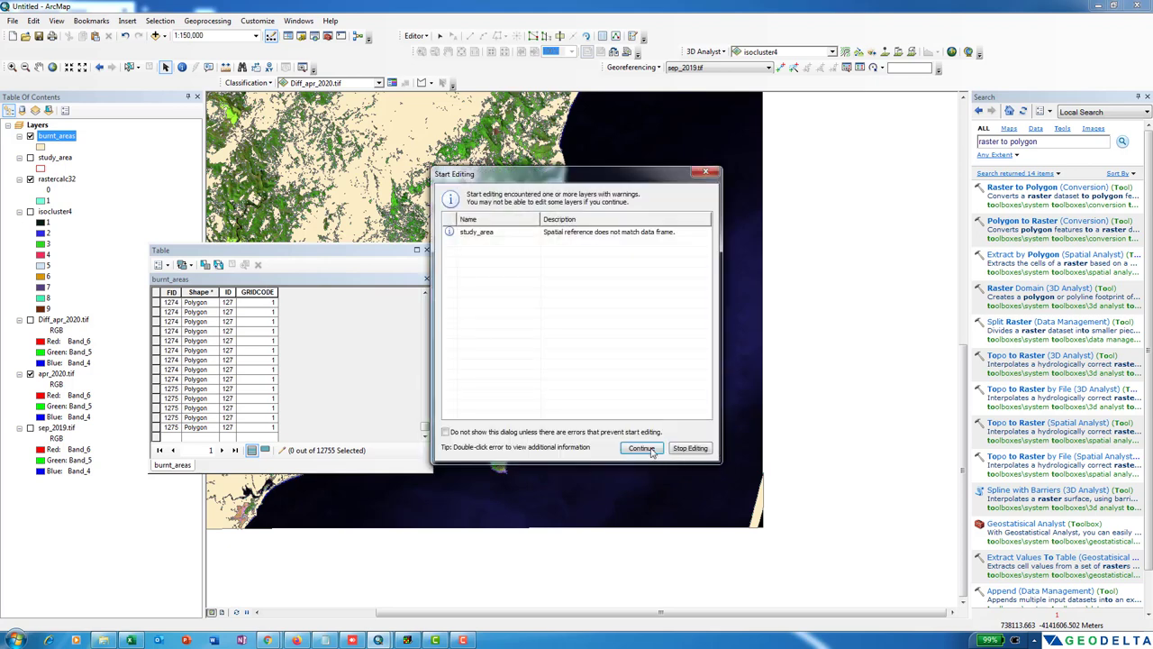
left_click(650, 449)
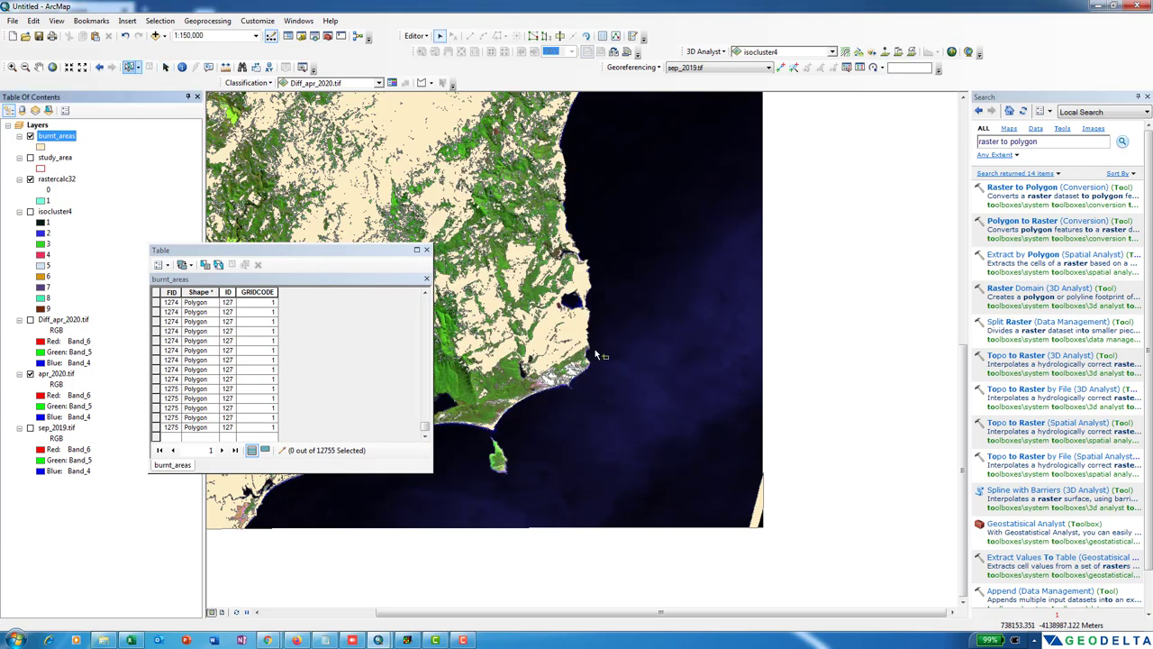
left_click(705, 507)
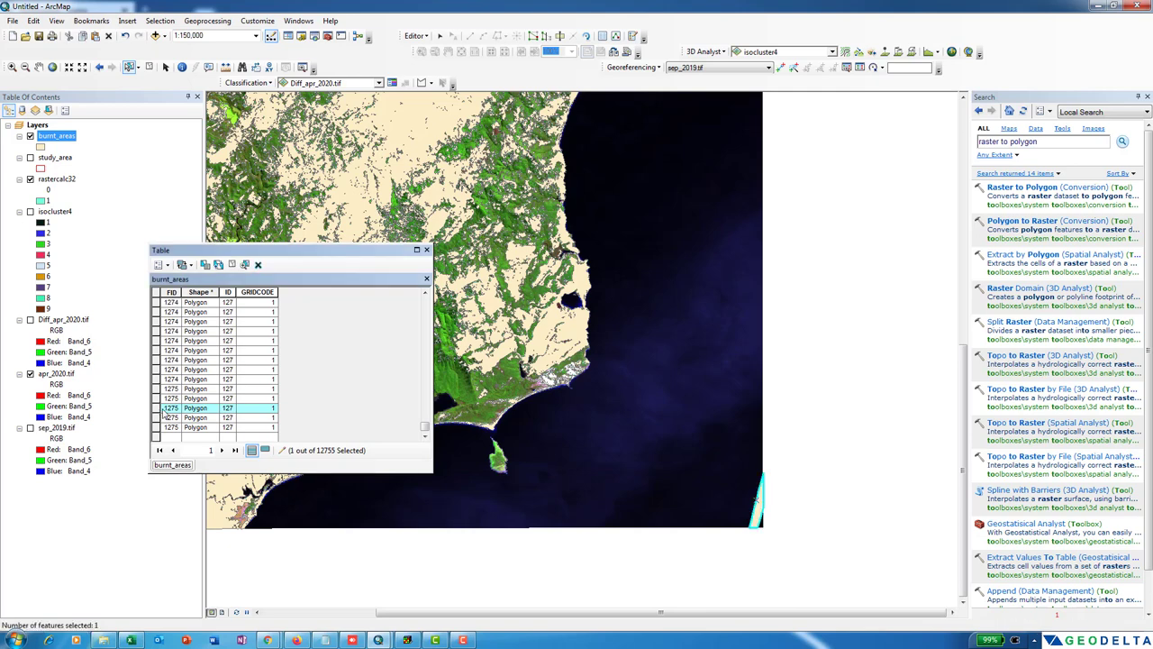
key("Delete")
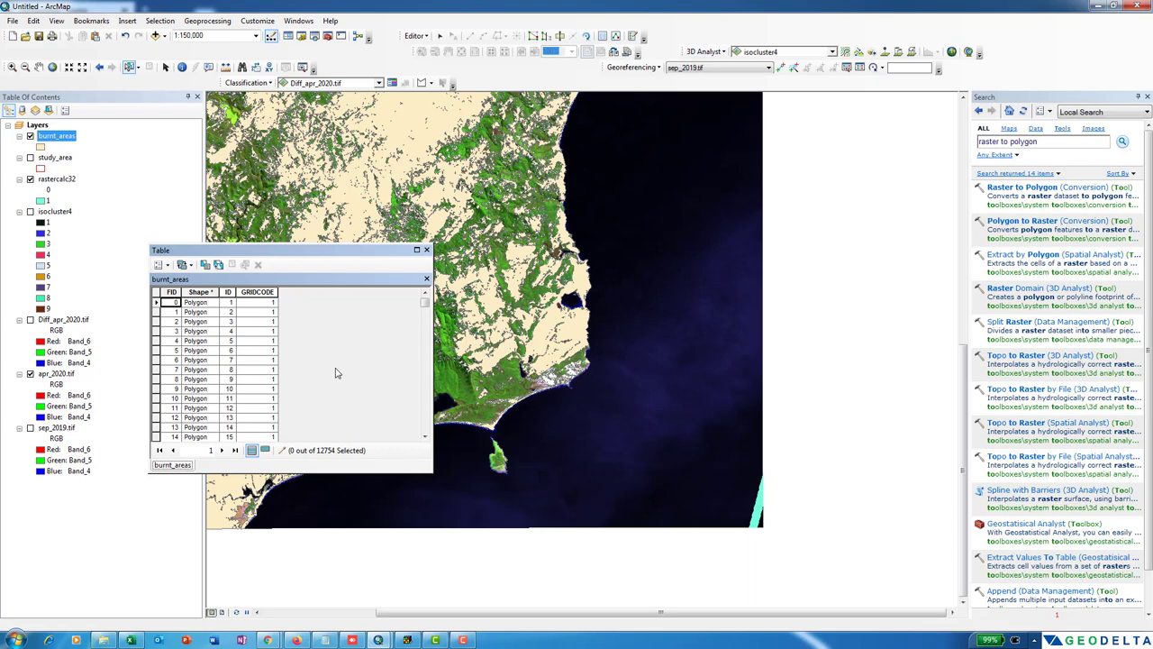
Stop editing burnt_areas and save the edits
right_click(62, 135)
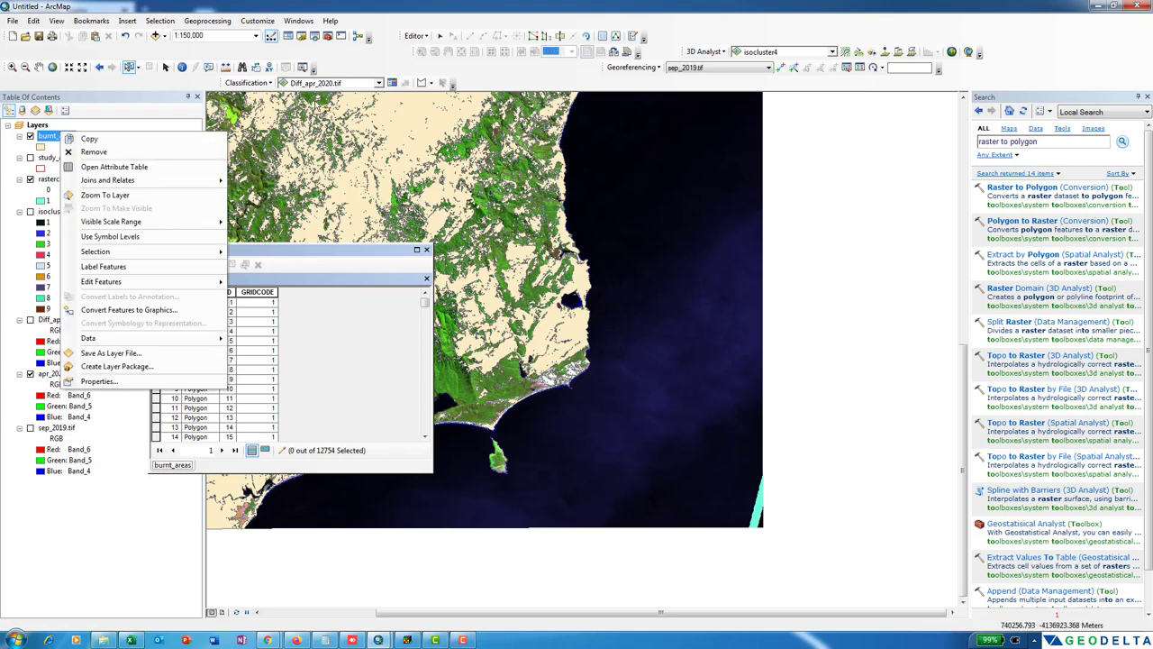
left_click(415, 35)
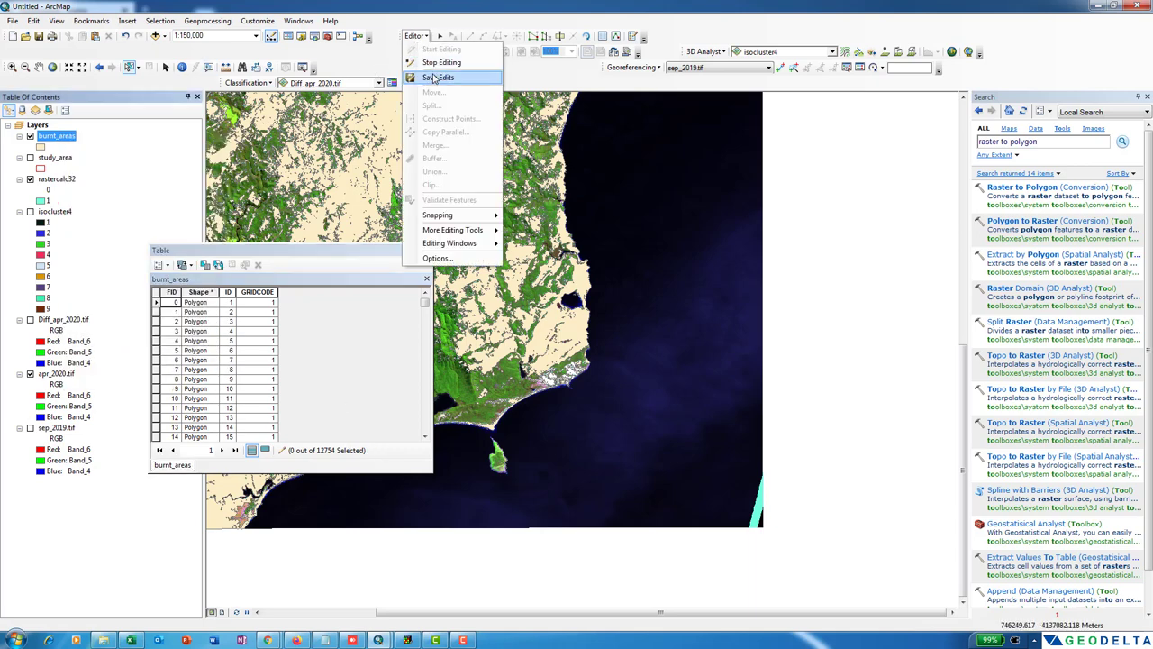
left_click(430, 62)
left_click(532, 358)
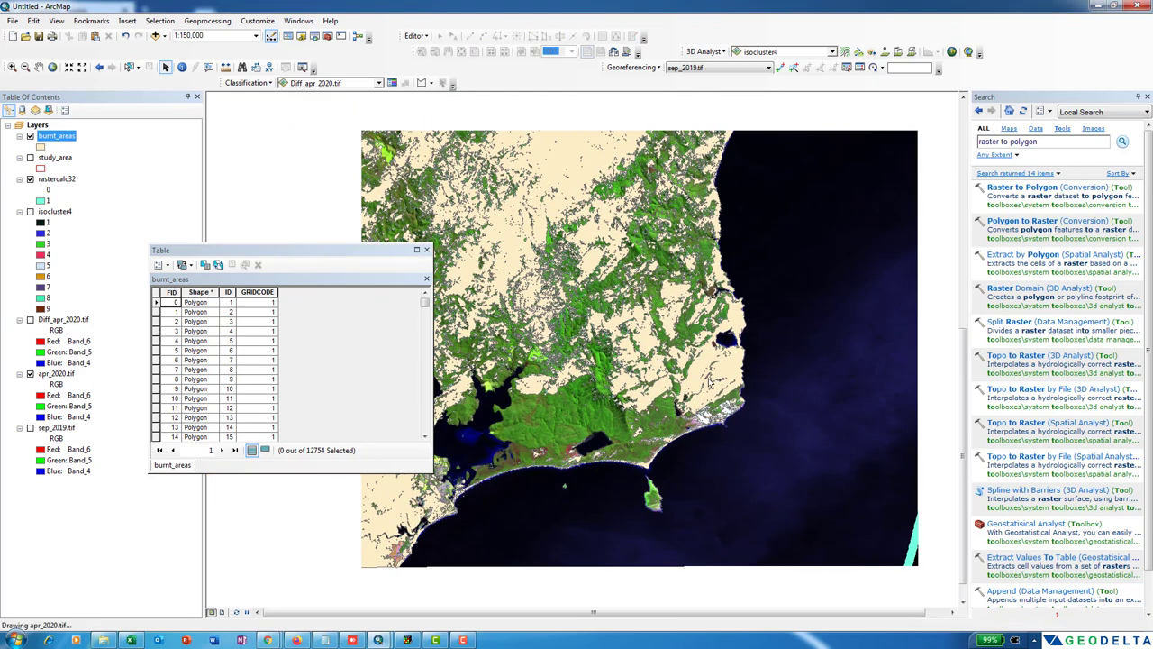
Check the GRIDCODE column of burnt_areas and dissolve the layer on that field with multipart features
scroll(709, 381, "down", 3)
left_click_drag(425, 305, 434, 442)
left_click(256, 291)
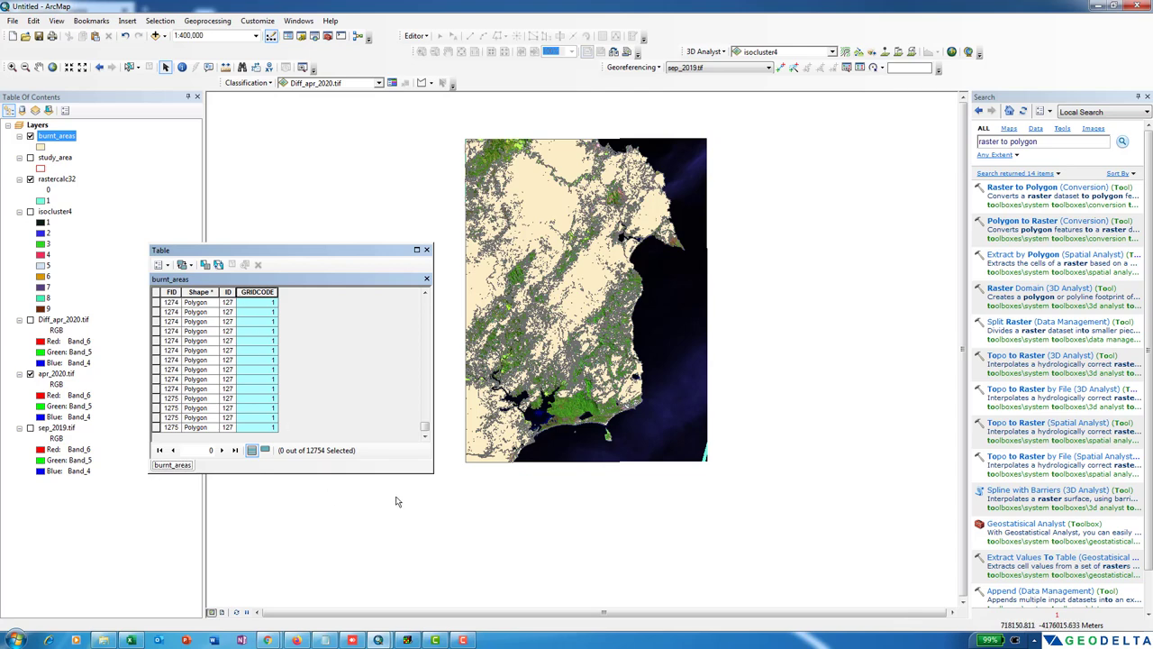
left_click_drag(424, 427, 427, 302)
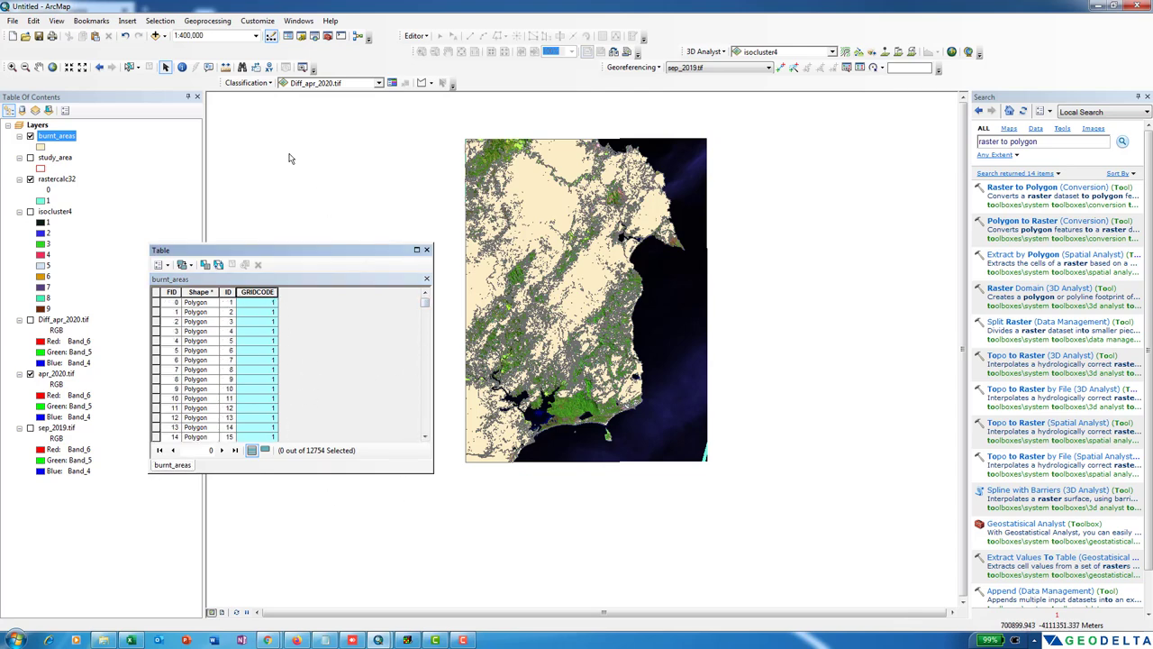
left_click(200, 24)
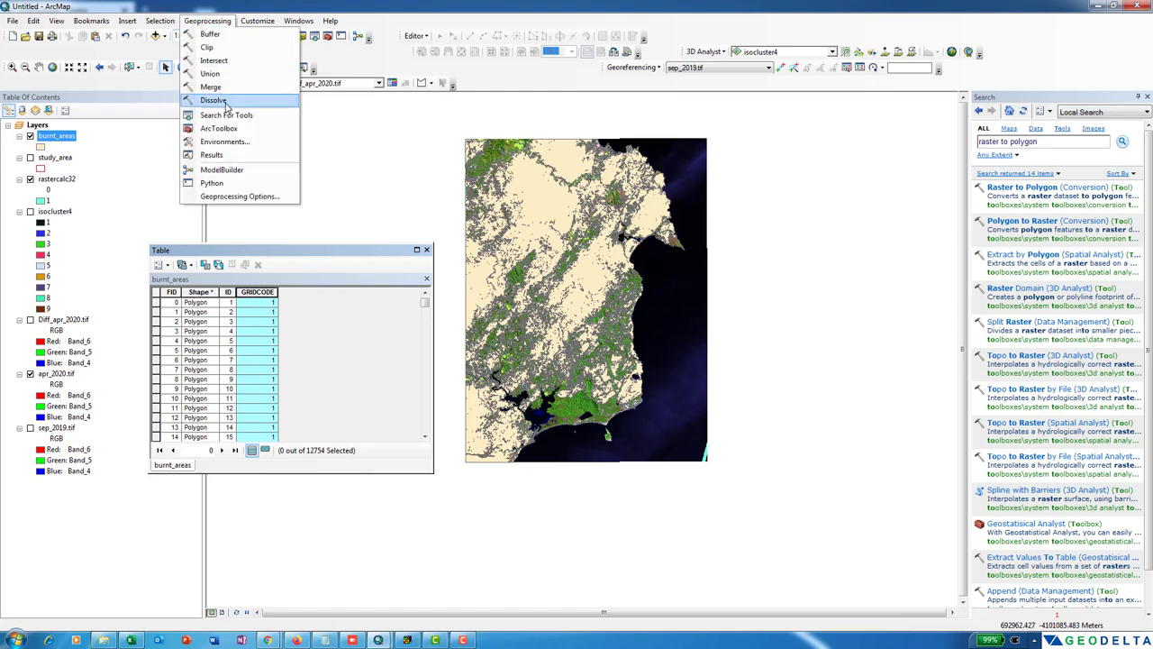
left_click(214, 100)
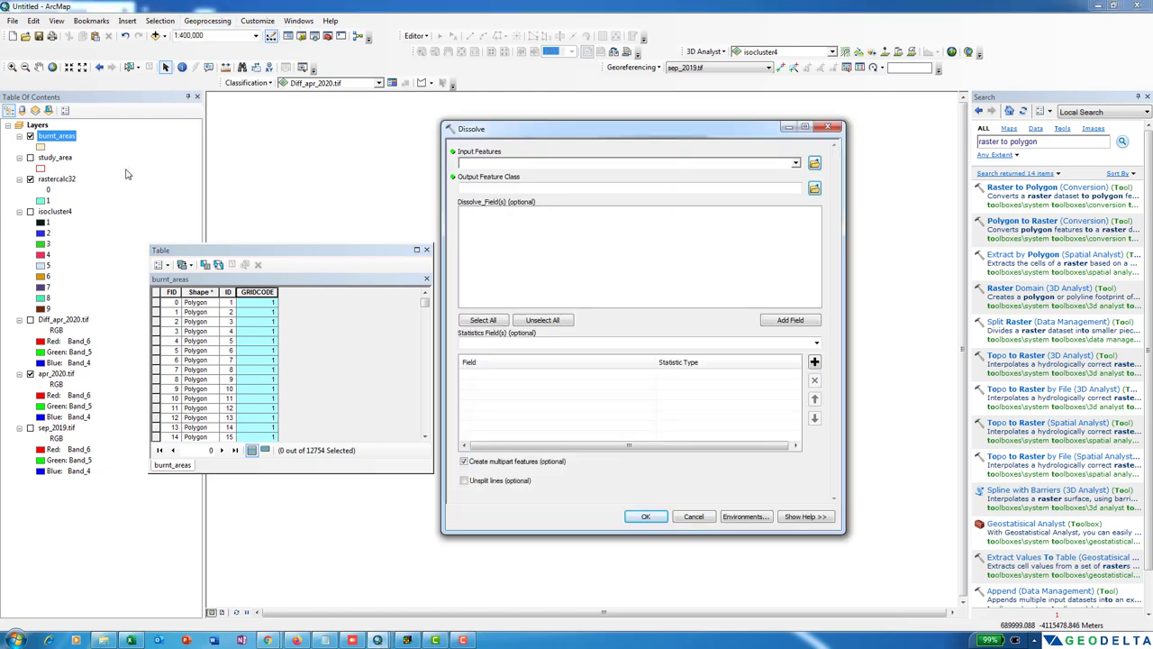
left_click_drag(64, 142, 482, 164)
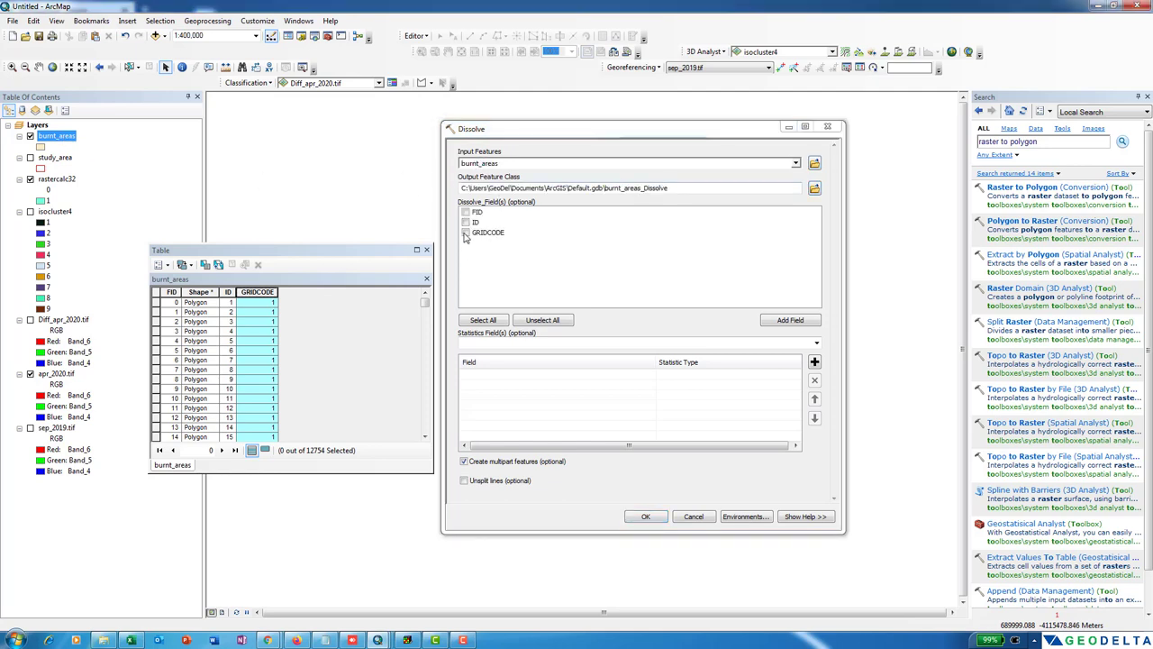
left_click(465, 233)
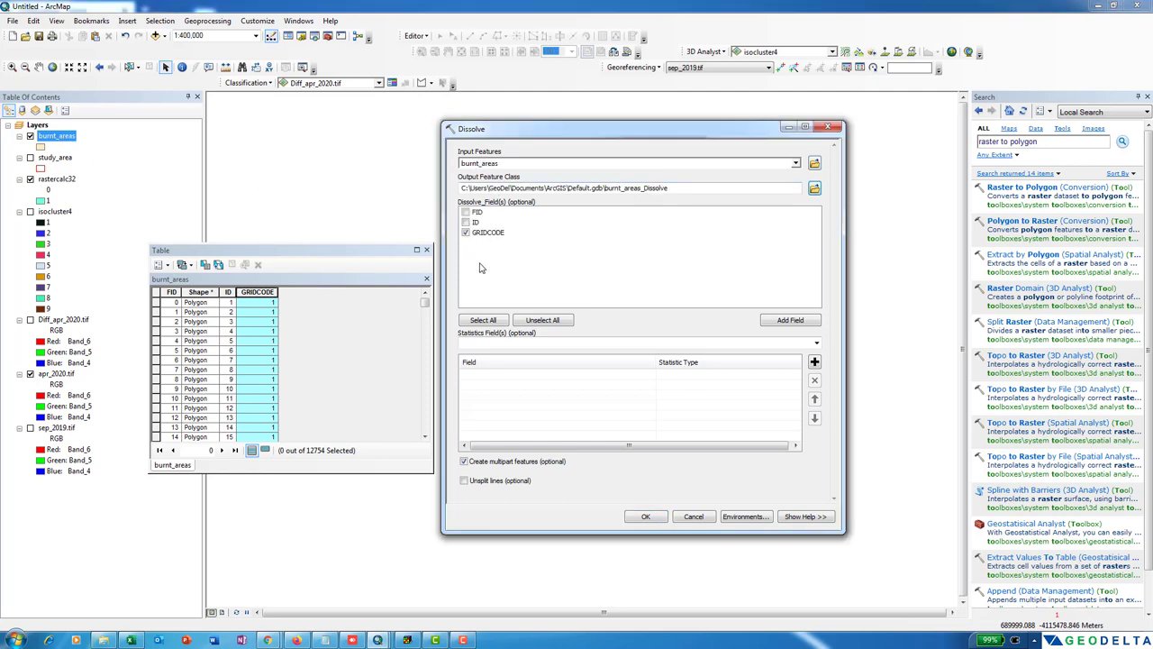
key("Return")
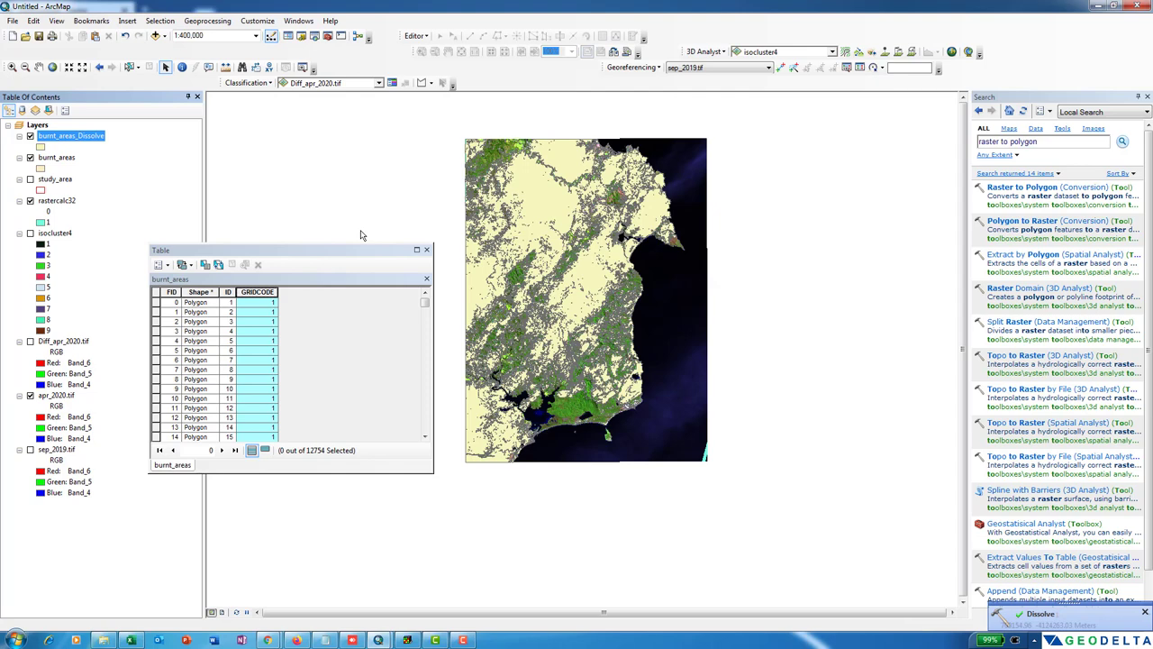
Hide the burnt_areas layer and open the attribute table of burnt_areas_Dissolve in a wider window
left_click(427, 250)
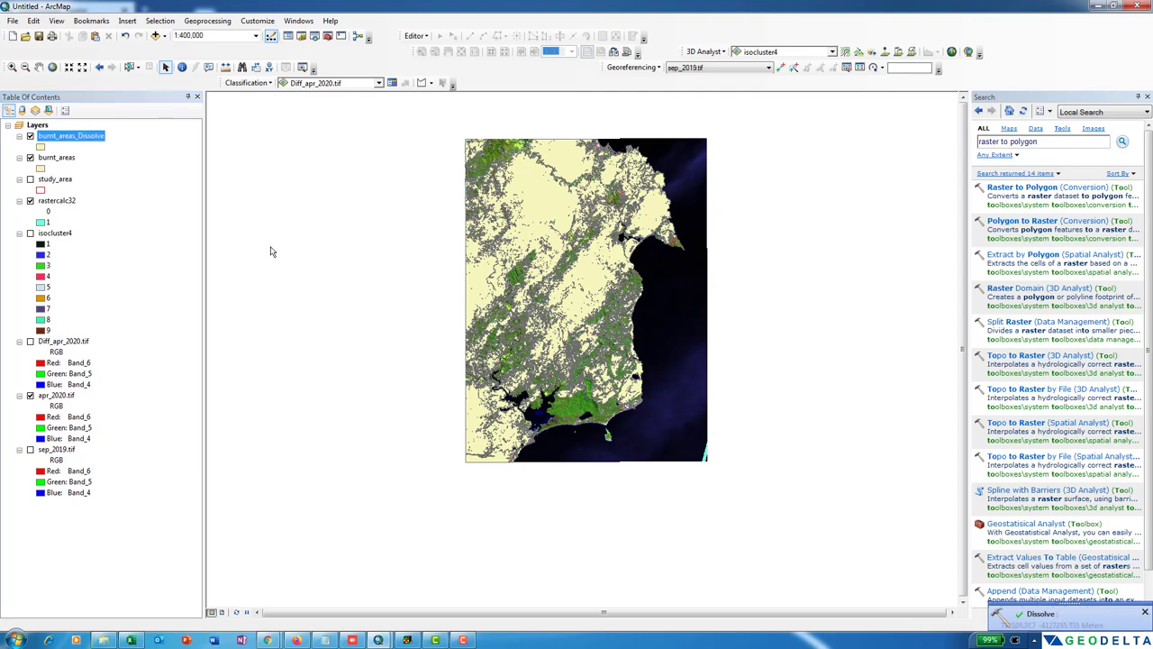
left_click(30, 158)
scroll(521, 370, "down", 2)
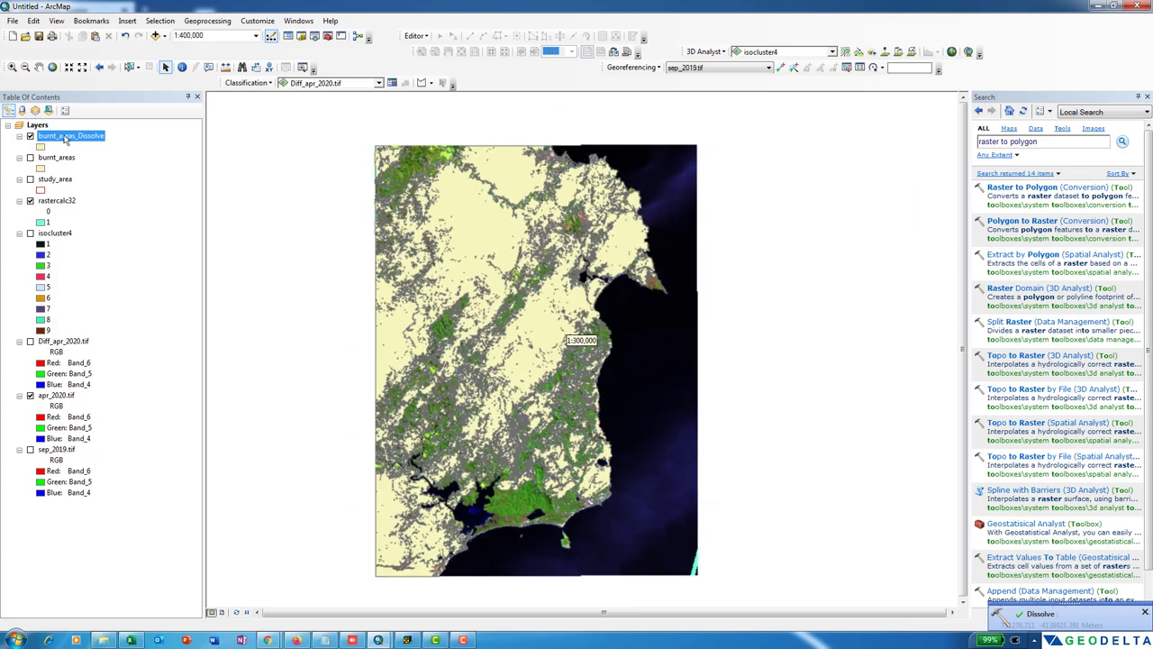
right_click(67, 137)
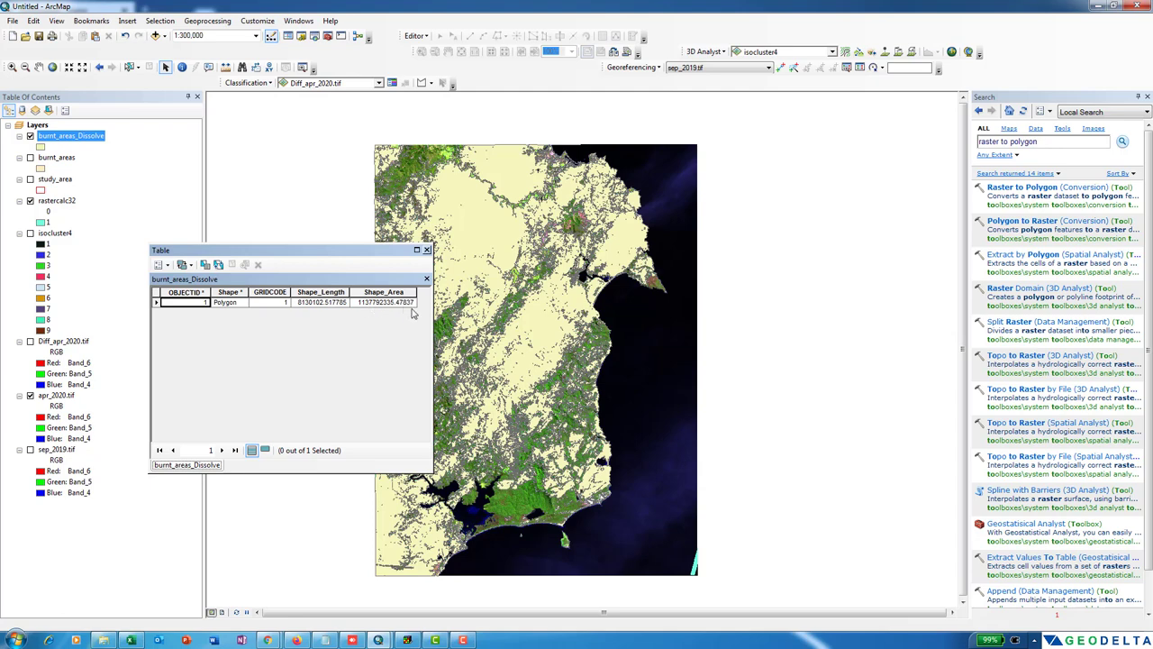
left_click_drag(432, 319, 487, 315)
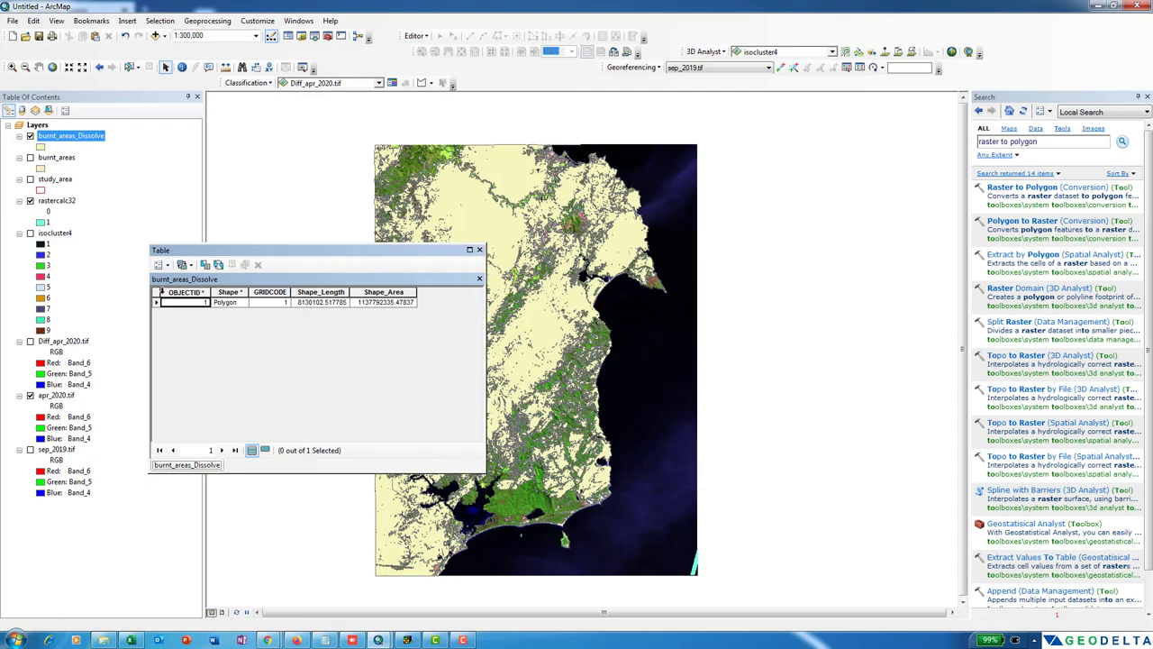
Add a field named area of type Double to the burnt_areas_Dissolve table
left_click(158, 264)
left_click(193, 354)
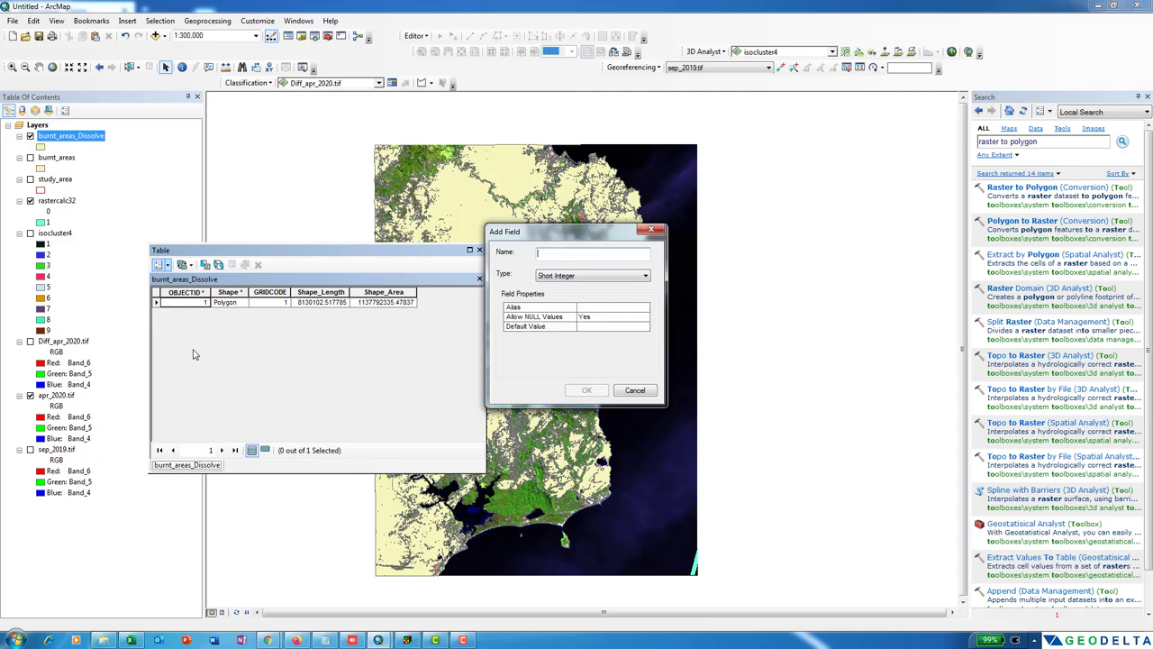
type("arew")
key("BackSpace")
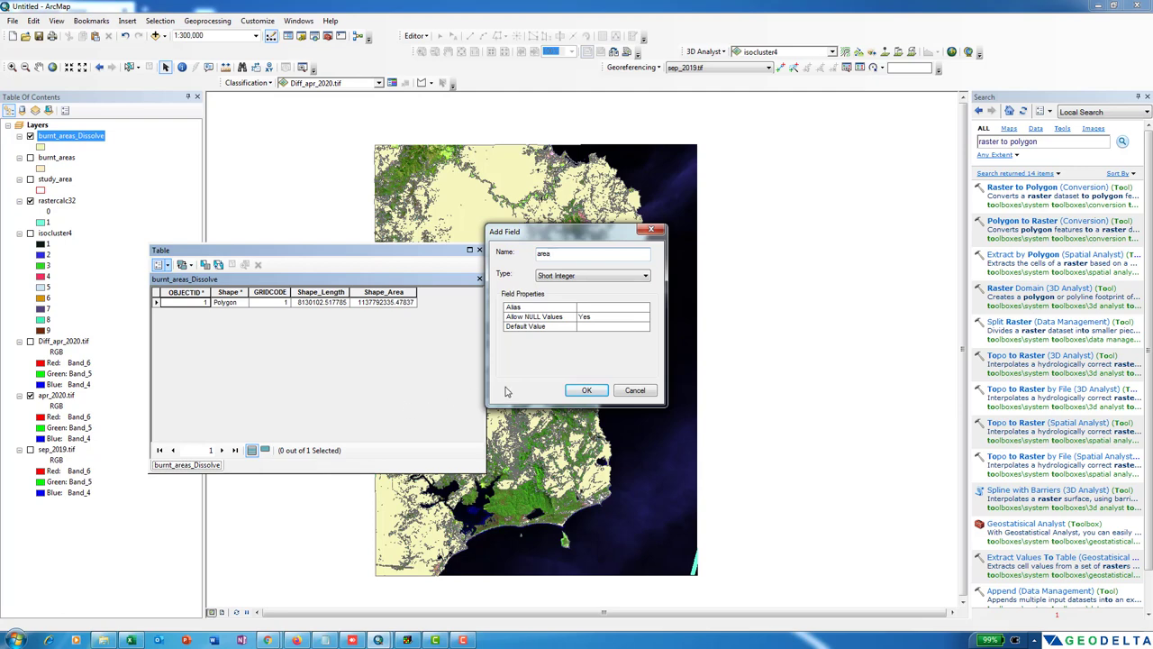
key("Tab")
key("d")
left_click(586, 391)
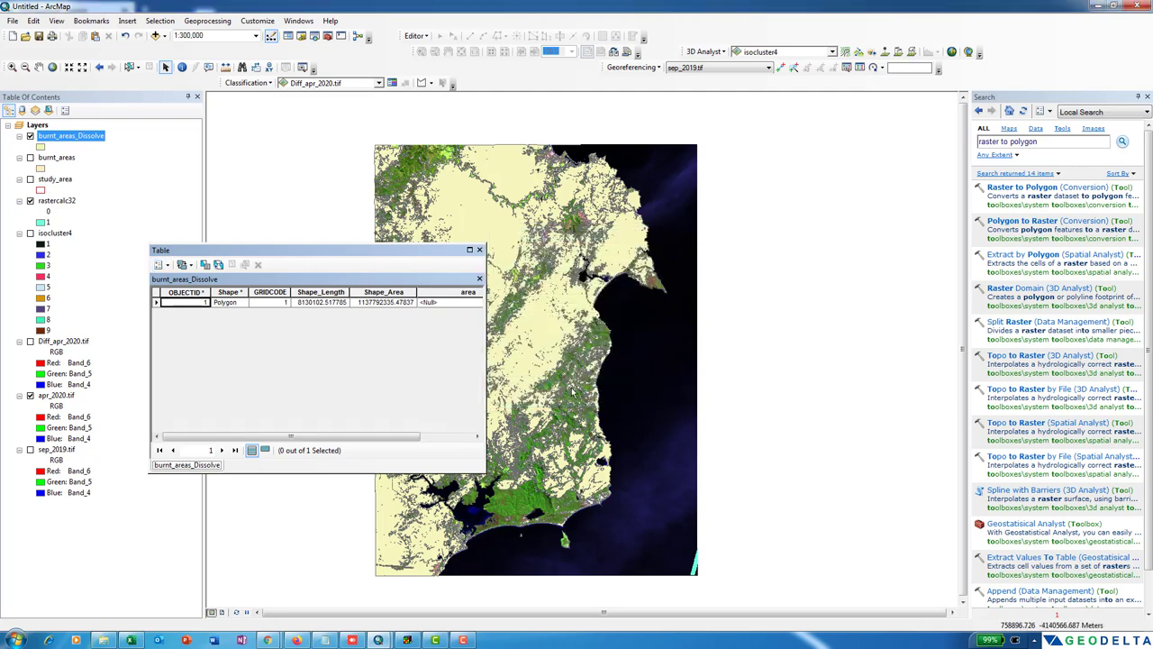
Calculate the polygon's area in square kilometers into the area field, using the data source's coordinate system
left_click(455, 294)
right_click(455, 293)
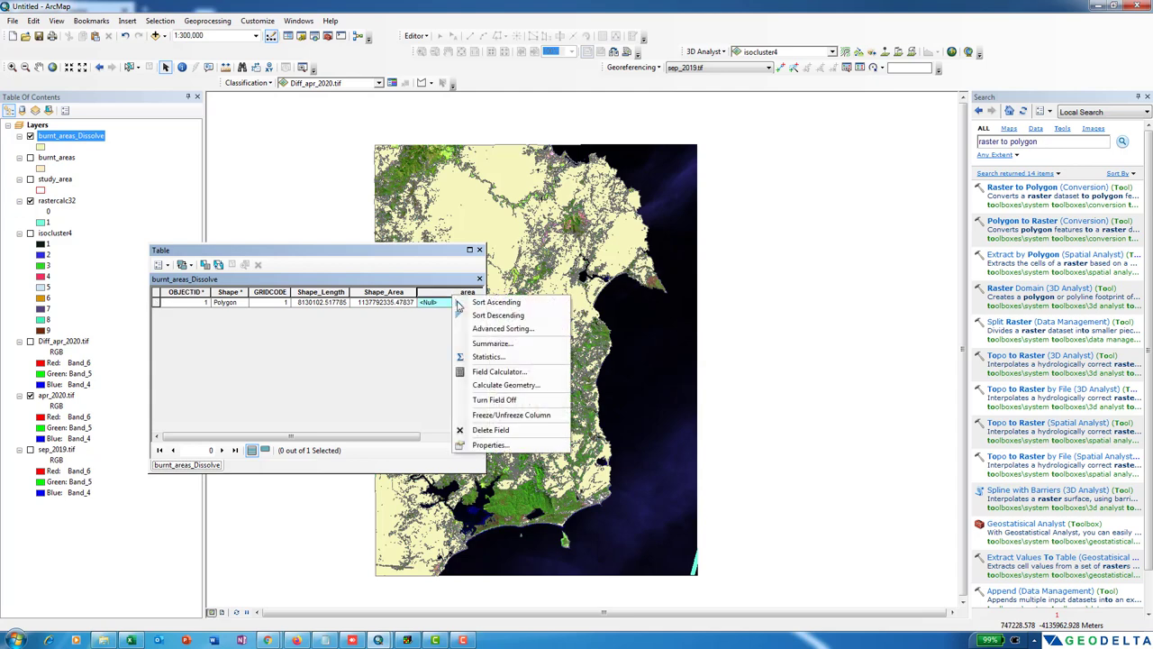
left_click(498, 385)
key("Return")
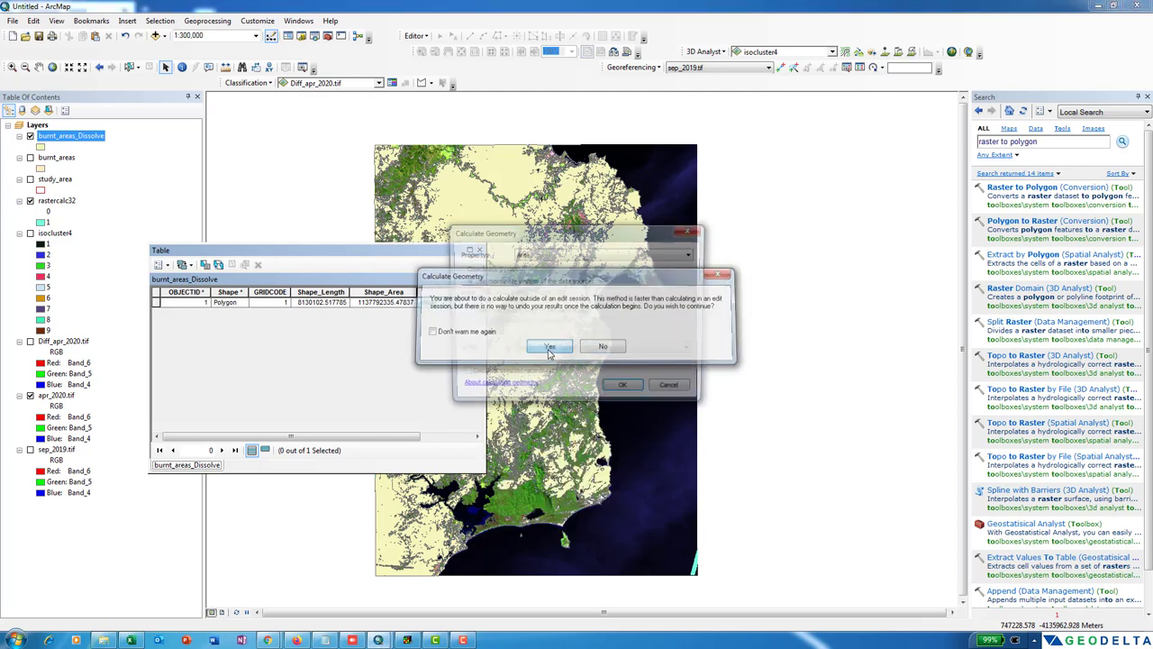
left_click_drag(533, 236, 421, 361)
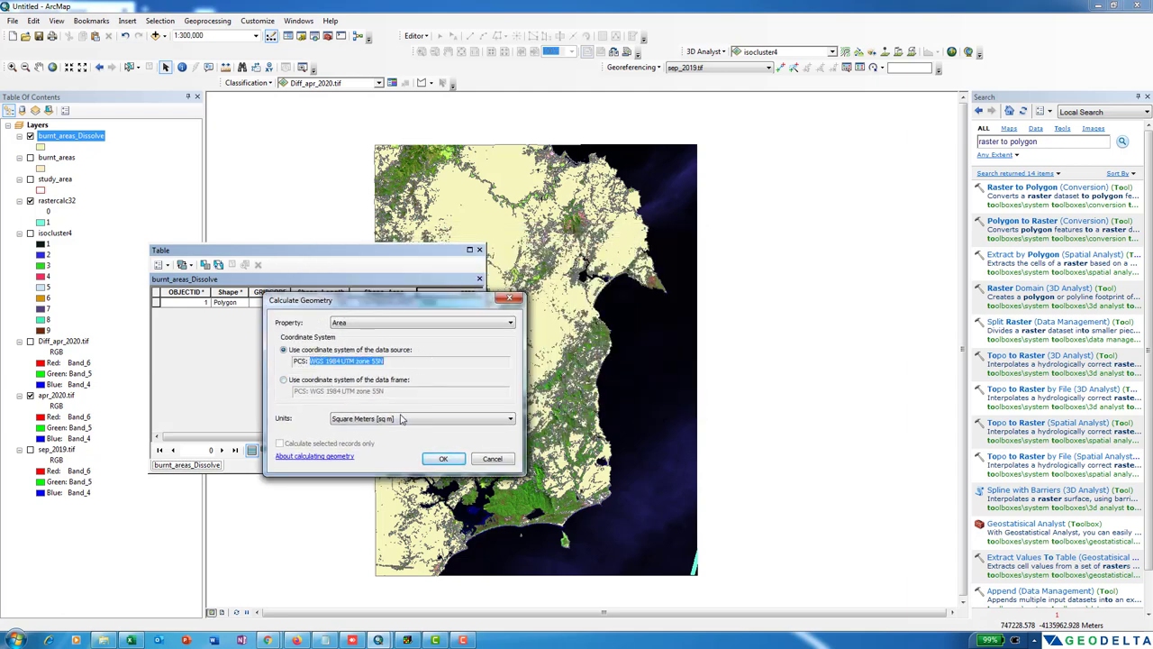
left_click(410, 363)
scroll(393, 425, "down", 1)
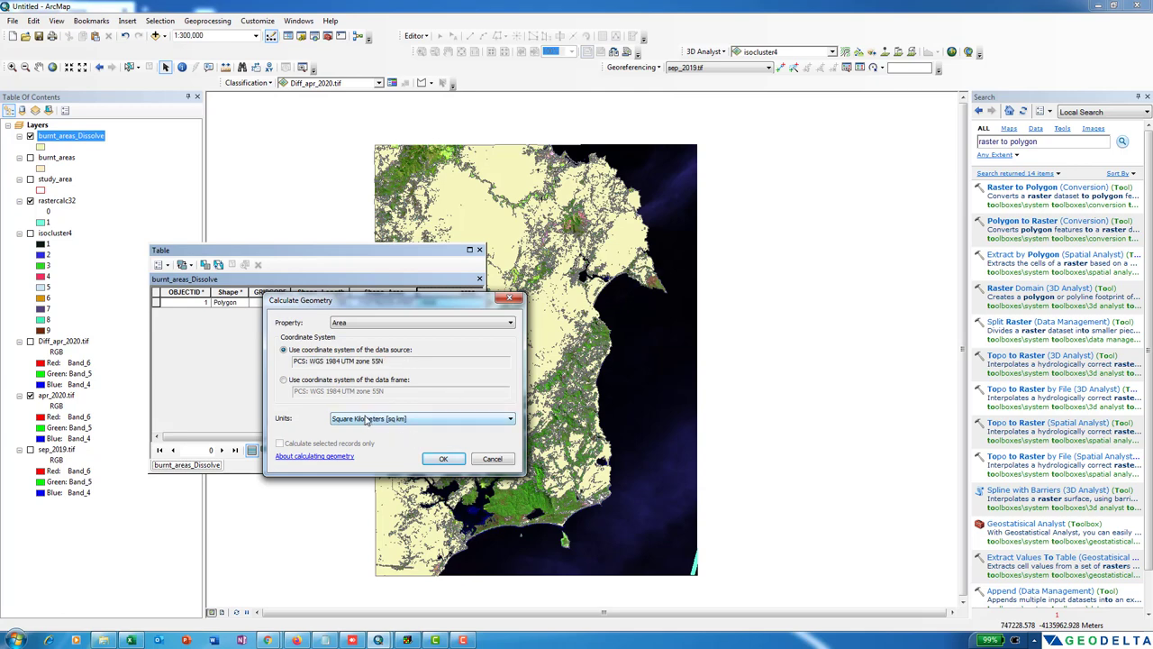
left_click(447, 461)
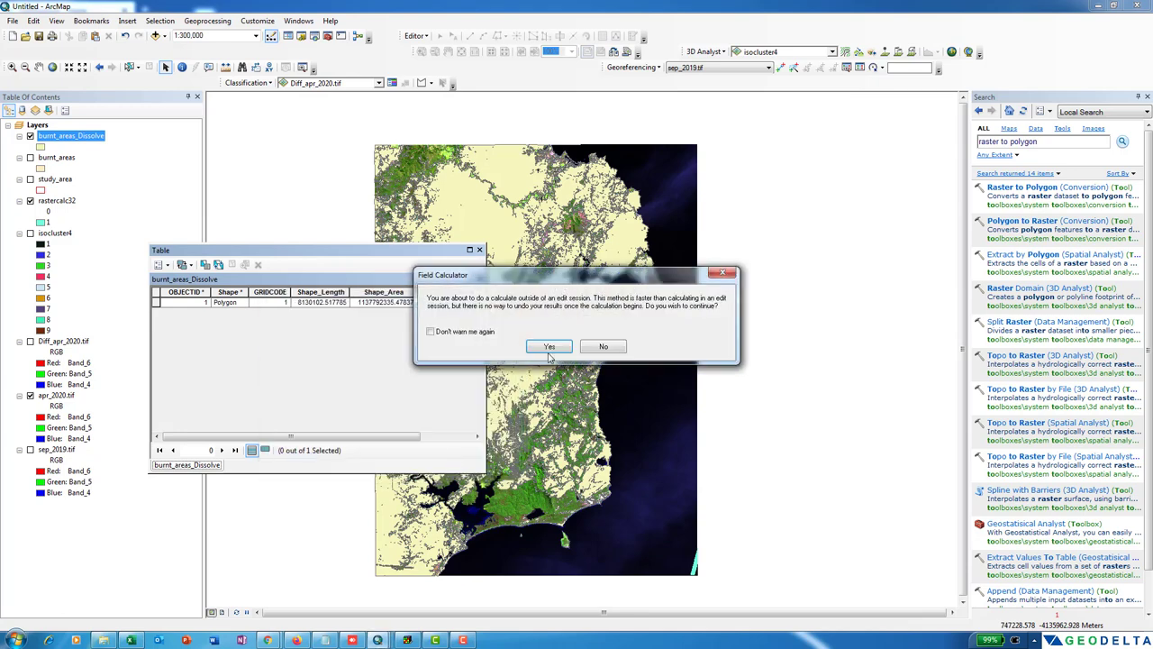
left_click(622, 356)
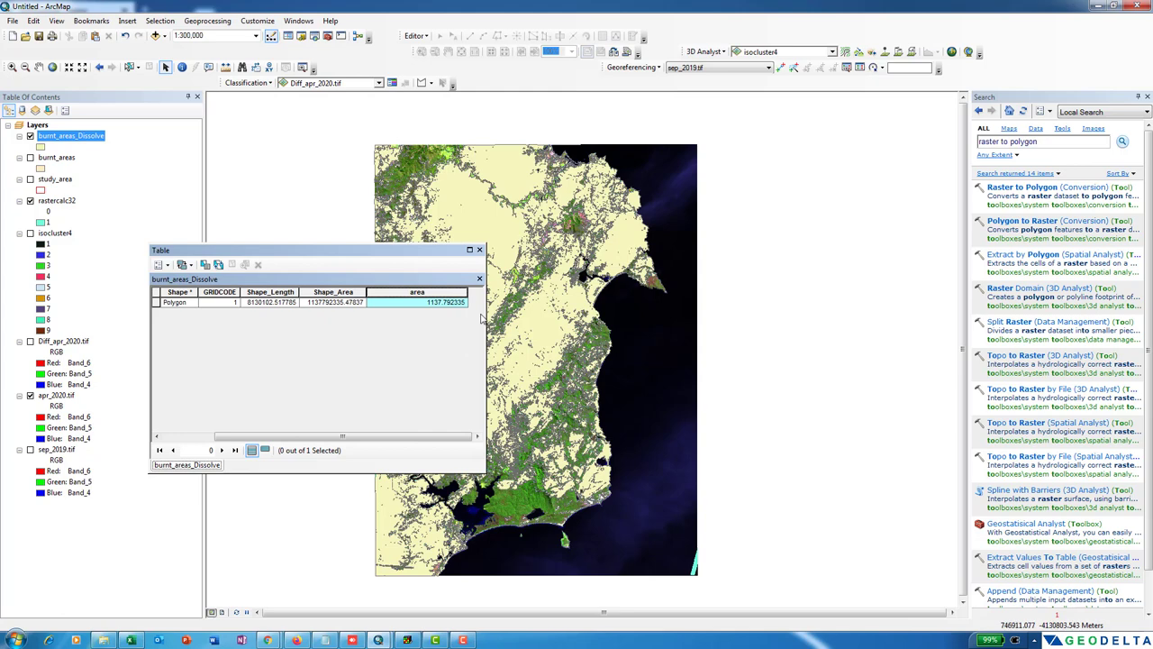
Narrow the attribute table window and read the calculated area value beside the burnt-area map
left_click_drag(487, 320, 370, 320)
left_click_drag(238, 437, 290, 437)
left_click(291, 303)
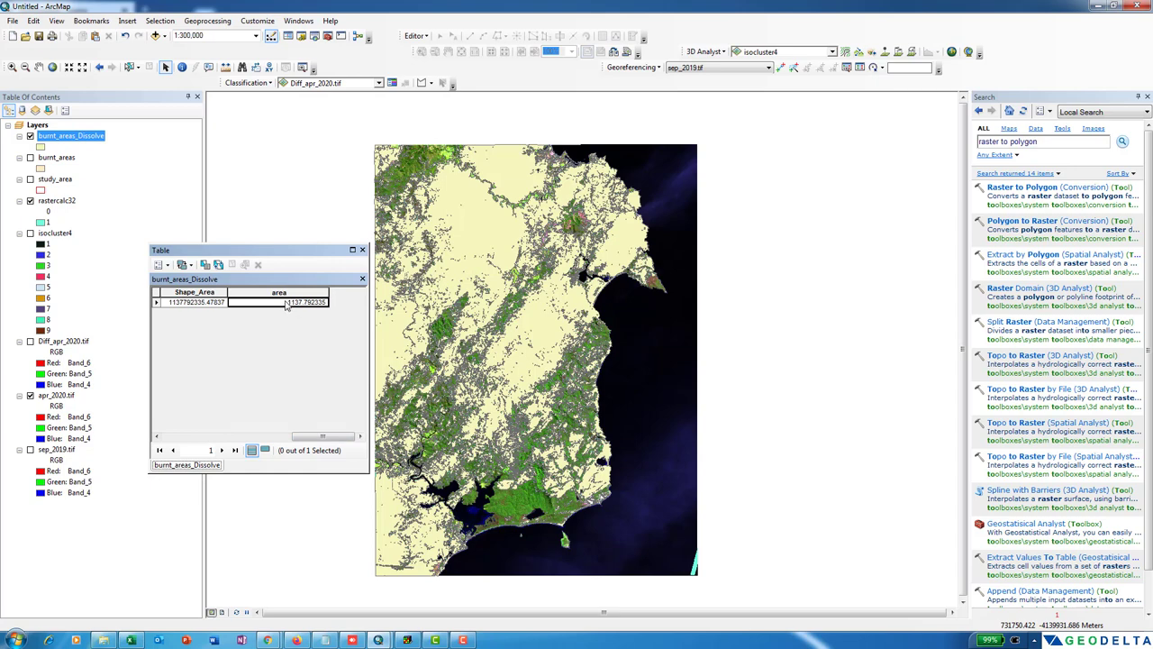
left_click_drag(666, 353, 732, 354)
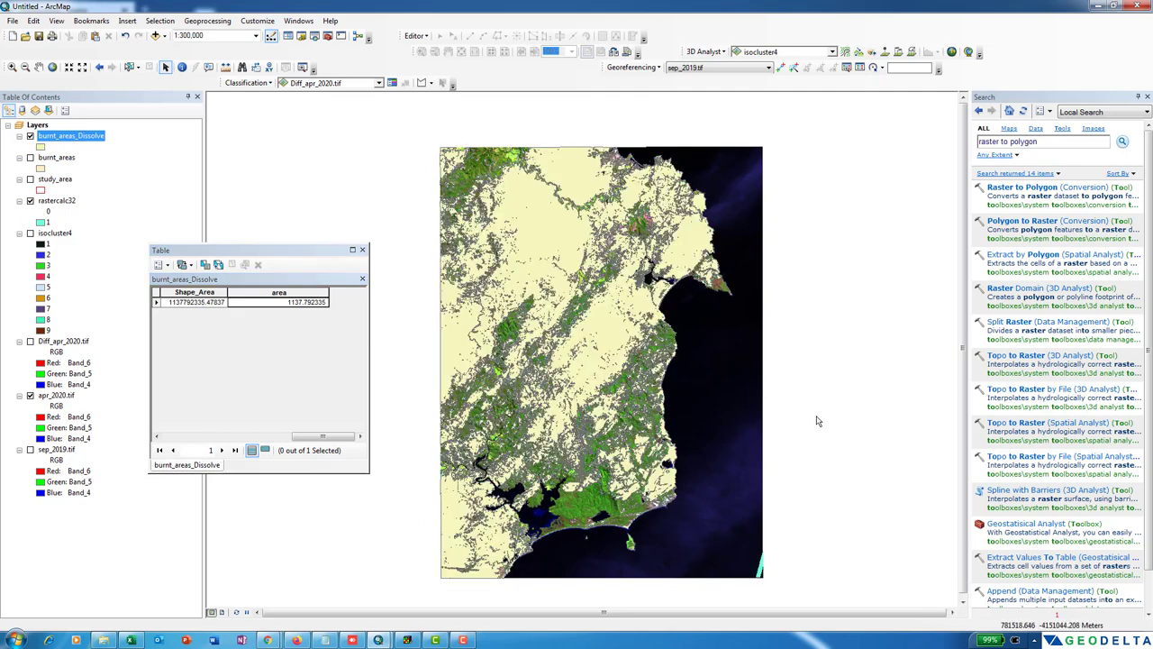